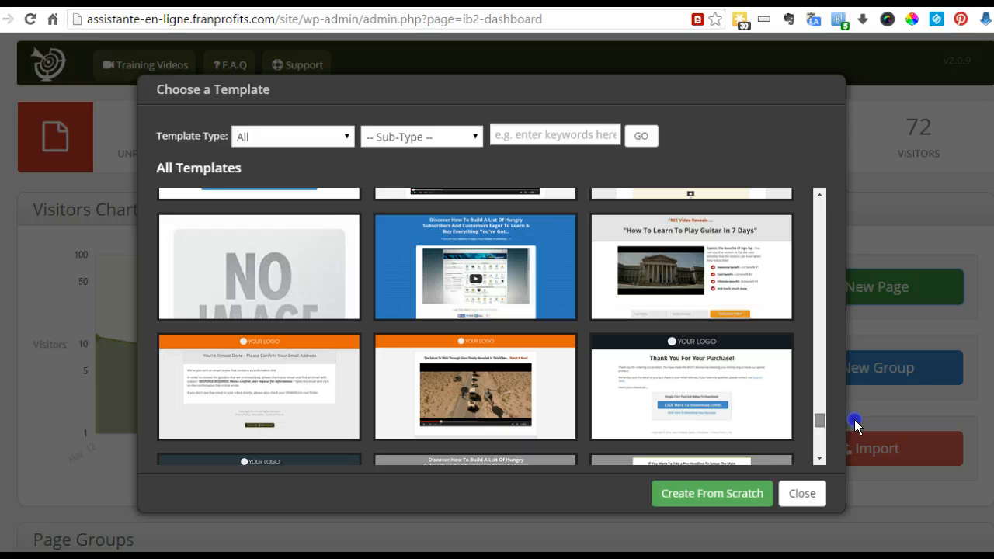
# Browse the page templates and the available template types
pyautogui.moveTo(854, 425); pyautogui.dragTo(838, 358)
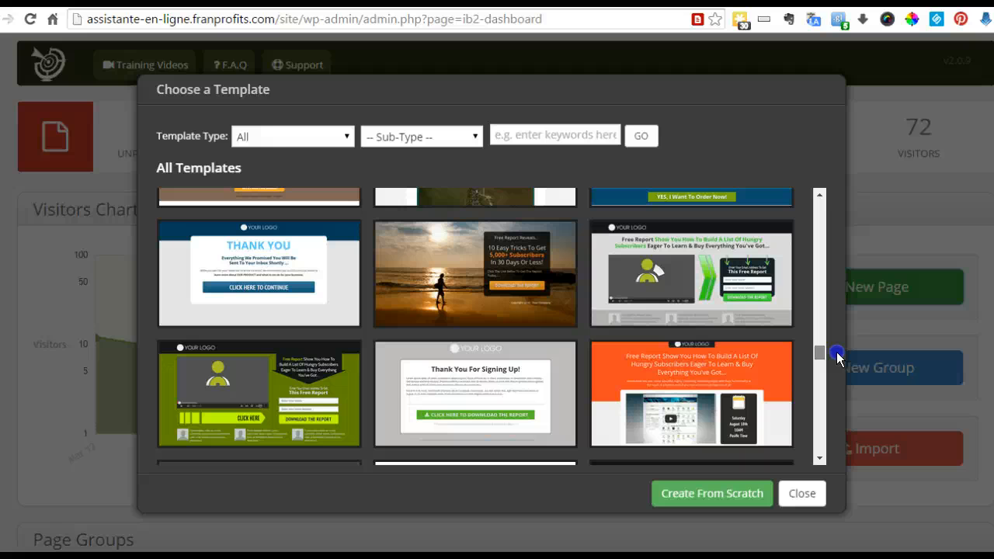
pyautogui.moveTo(520, 300)
pyautogui.moveTo(448, 368)
pyautogui.click(821, 462)
pyautogui.click(820, 461)
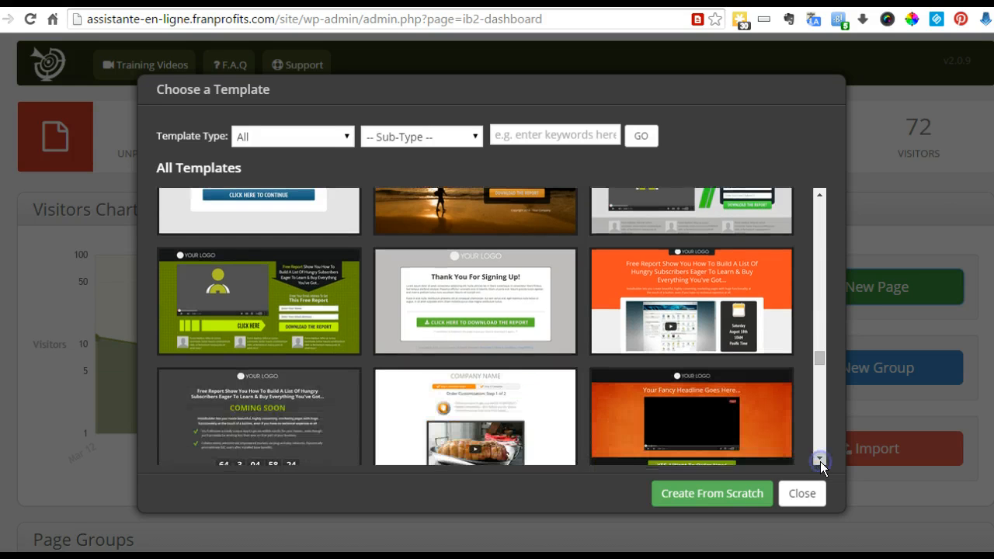
pyautogui.click(820, 461)
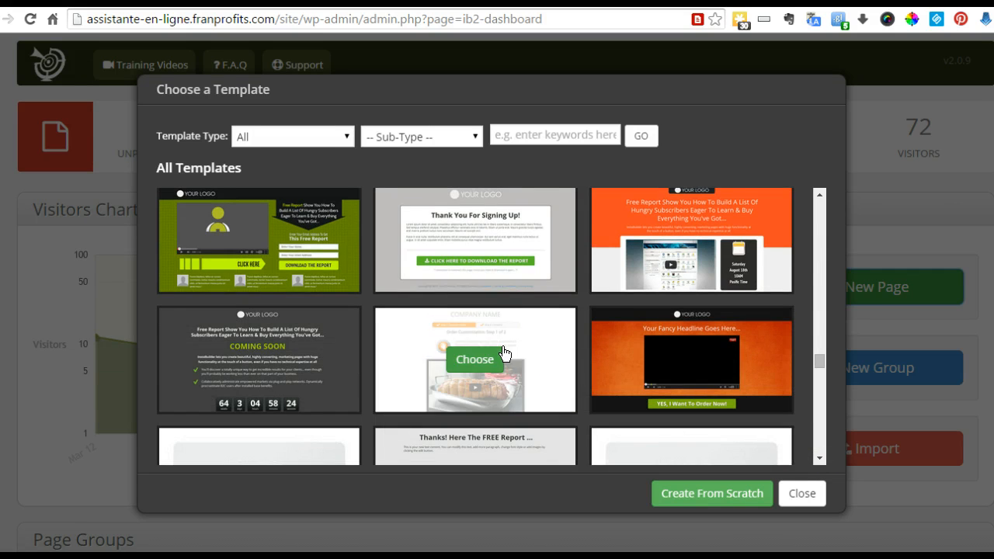
pyautogui.scroll(2, 447, 349)
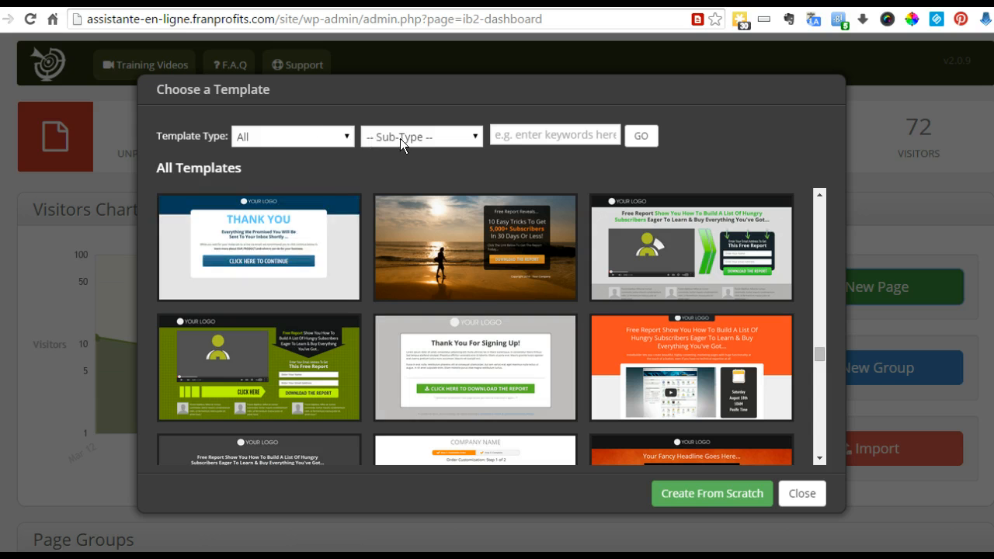
pyautogui.click(301, 137)
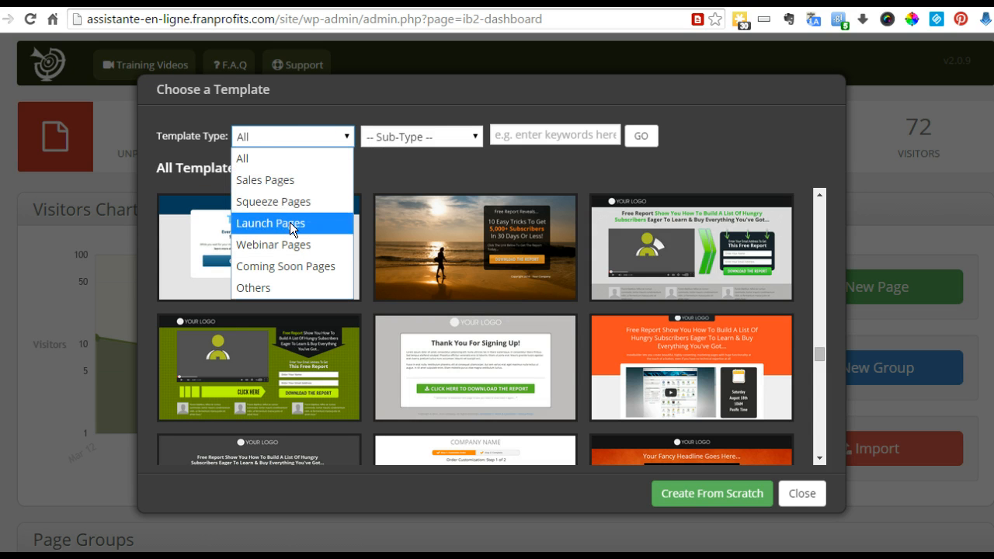
pyautogui.click(393, 139)
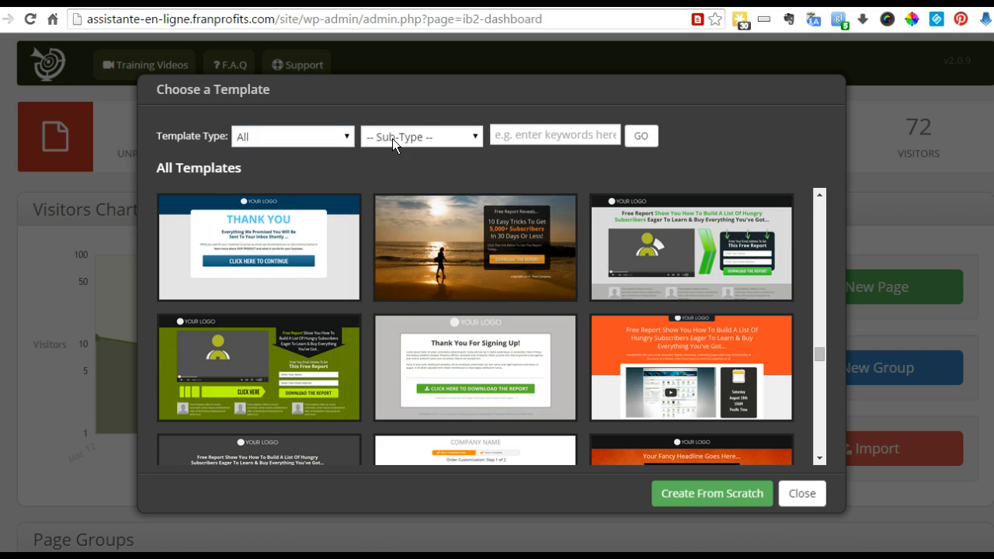
# Filter the templates by the Thank You Page sub-type and choose the blue-header THANK YOU template
pyautogui.click(392, 138)
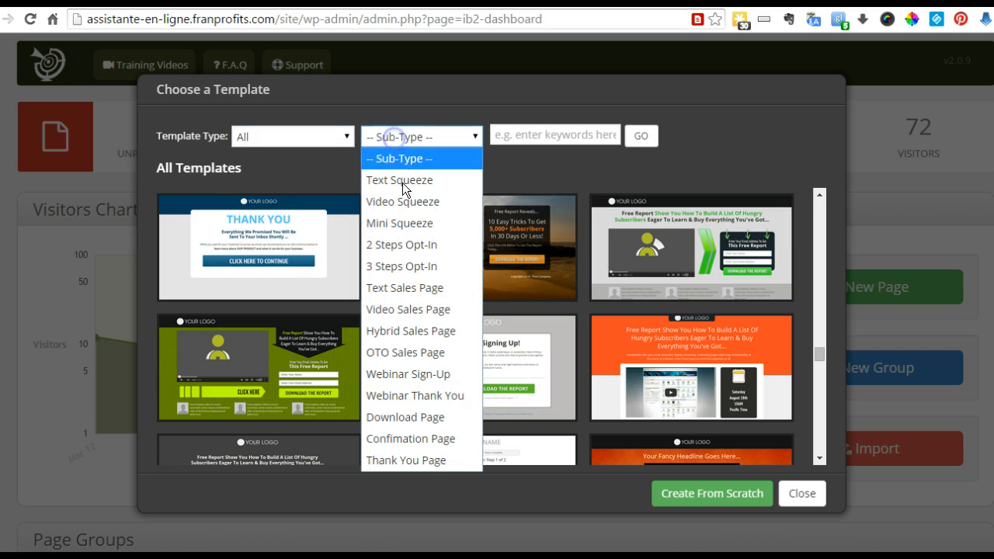
pyautogui.click(428, 459)
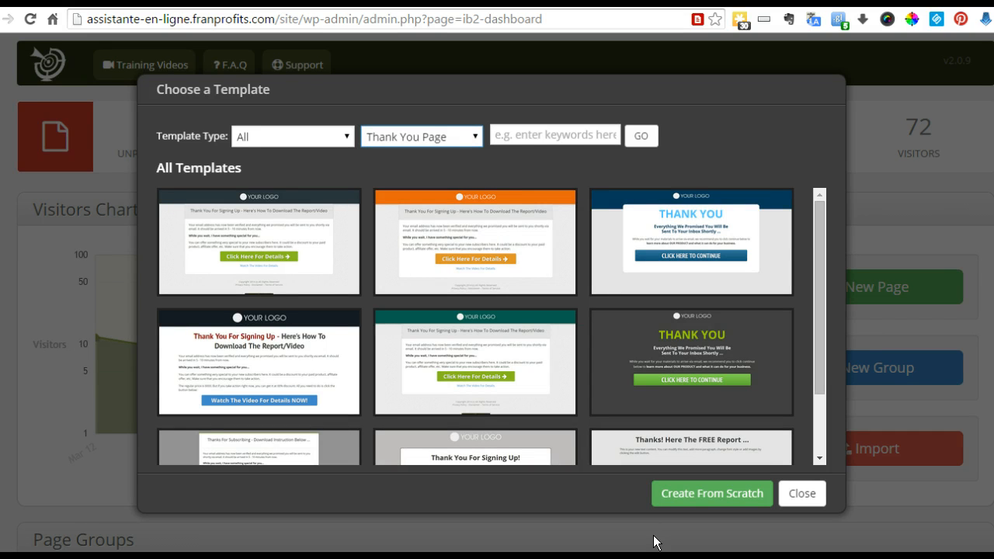
pyautogui.moveTo(692, 248)
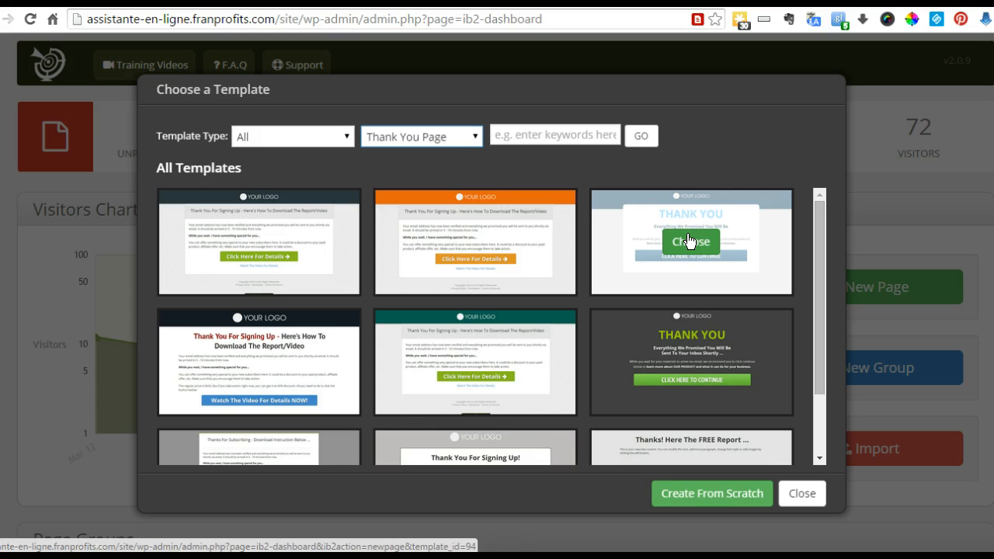
pyautogui.click(689, 241)
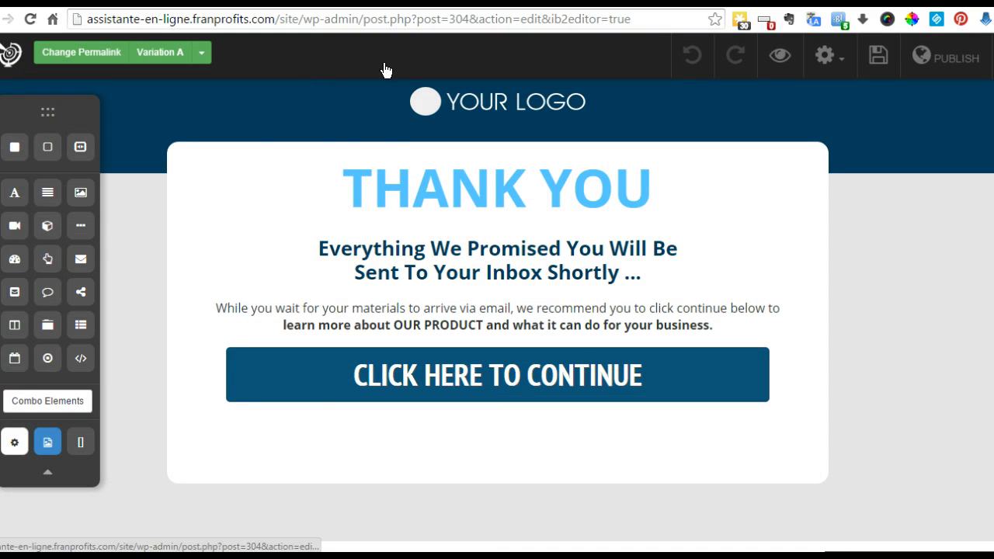
# Set the header background box's color to green #3b860d and copy that hex code
pyautogui.click(164, 111)
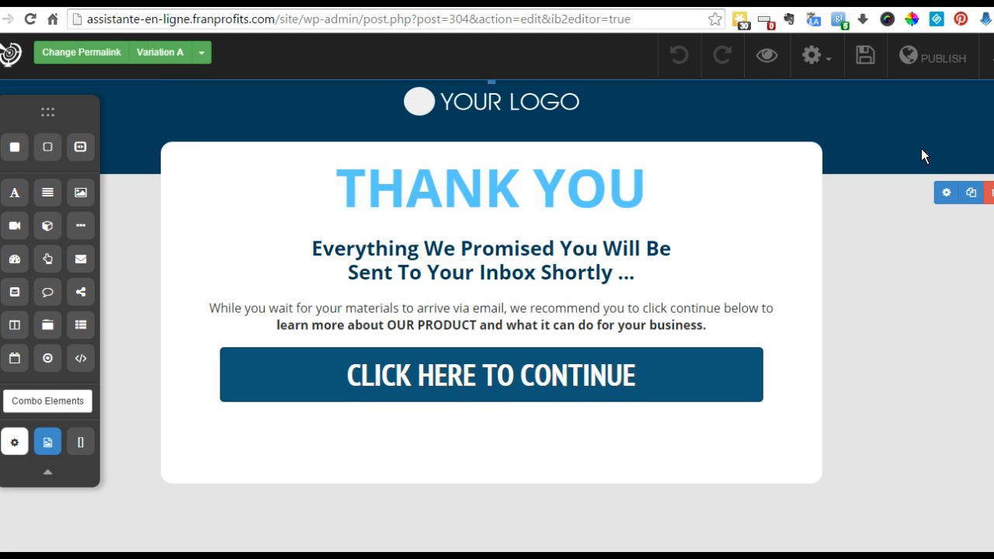
pyautogui.click(945, 192)
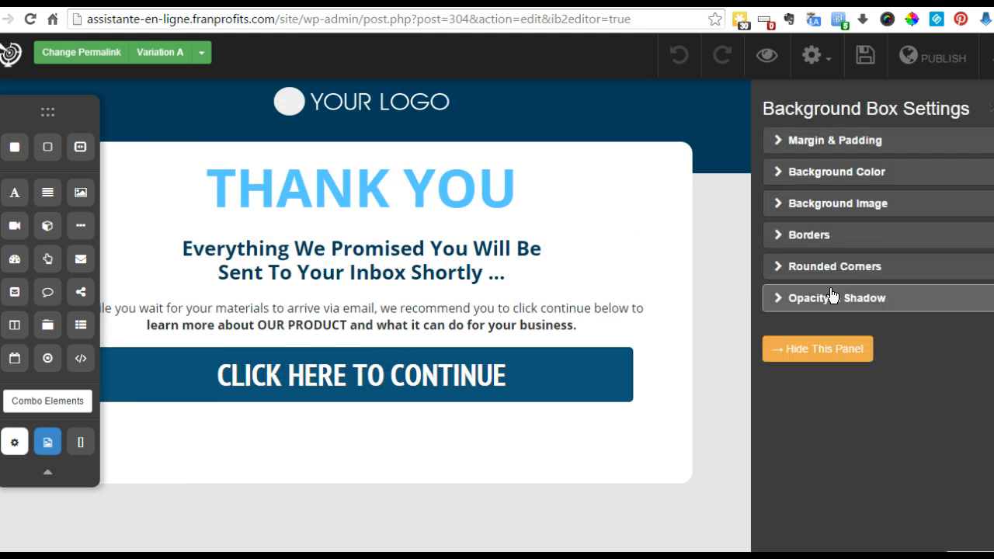
pyautogui.click(847, 207)
pyautogui.click(811, 141)
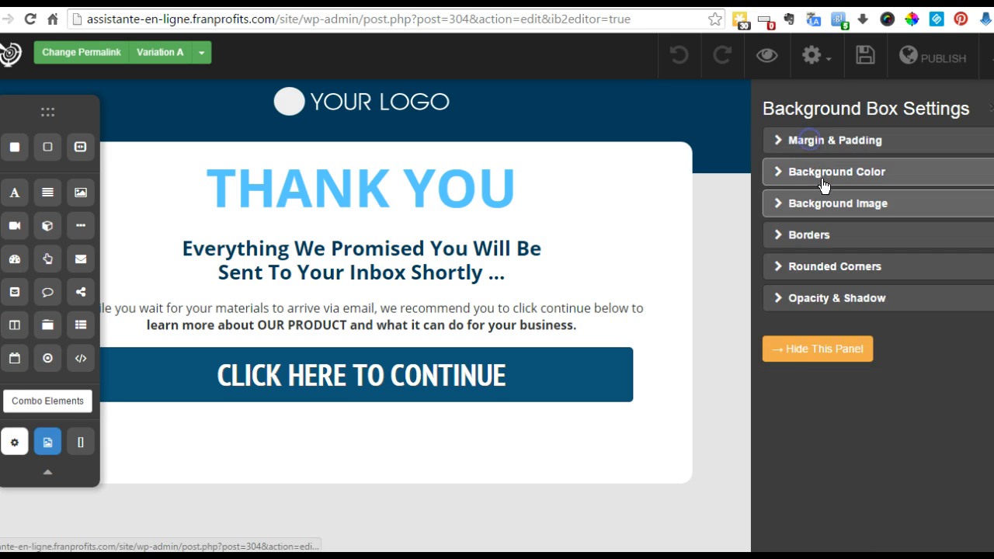
pyautogui.click(824, 173)
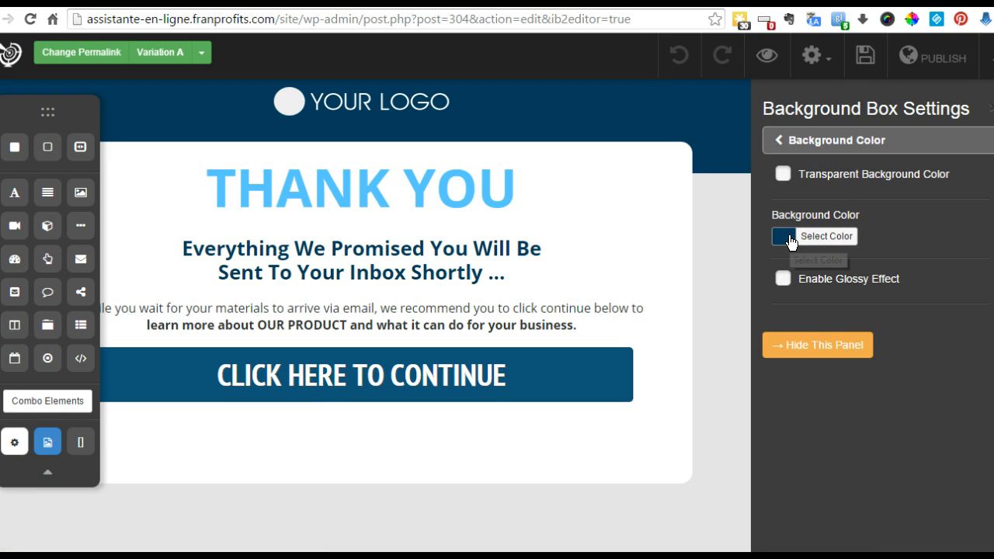
pyautogui.click(792, 240)
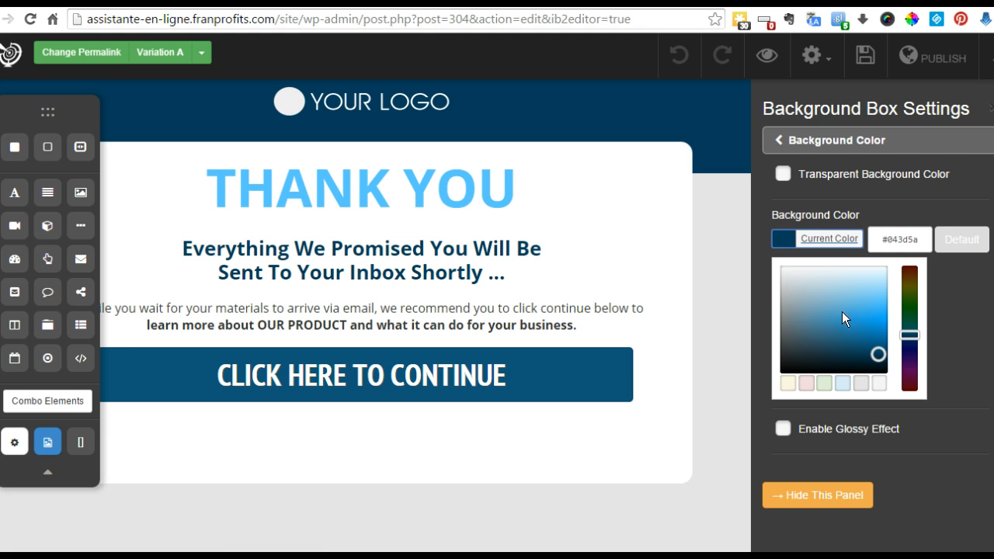
pyautogui.moveTo(836, 260); pyautogui.dragTo(852, 294)
pyautogui.click(913, 377)
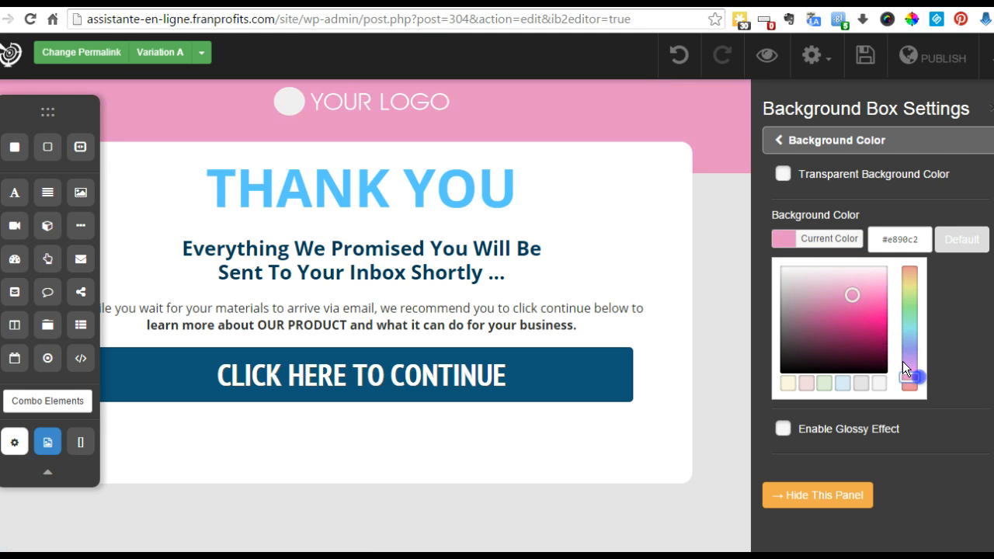
pyautogui.moveTo(912, 369); pyautogui.dragTo(868, 343)
pyautogui.click(891, 240)
pyautogui.hotkey('ctrl', 'c')
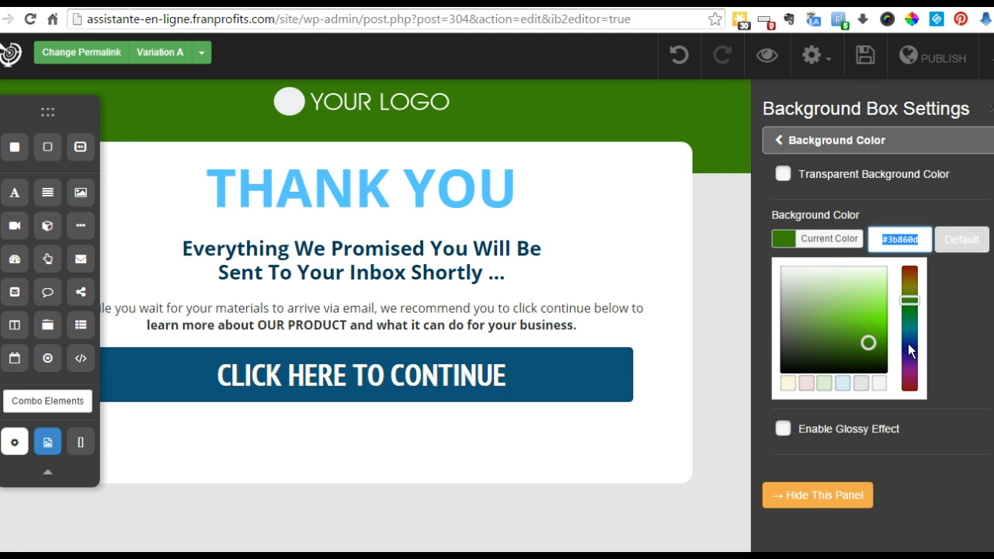
pyautogui.click(816, 497)
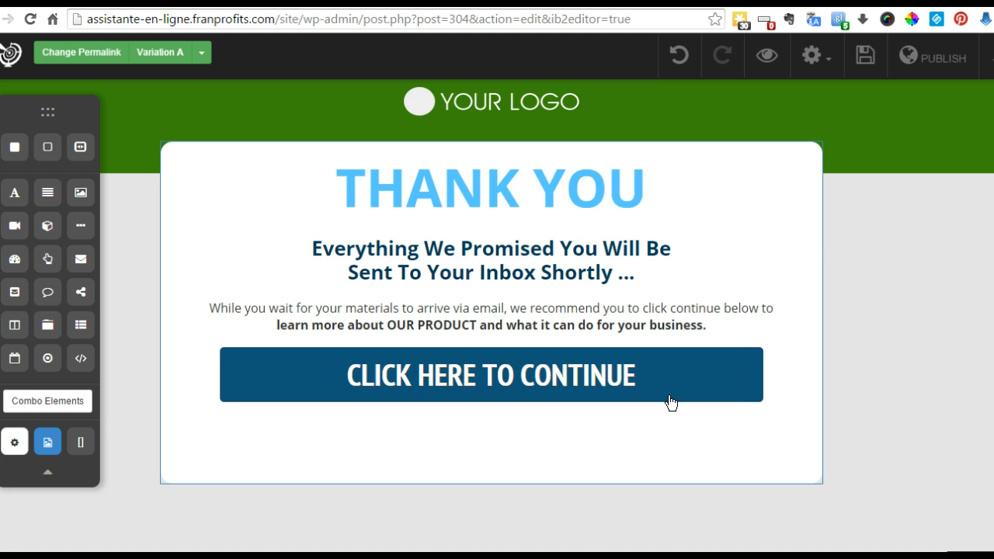
# Open the settings of the CLICK HERE TO CONTINUE button and examine its button style options
pyautogui.click(509, 362)
pyautogui.click(623, 421)
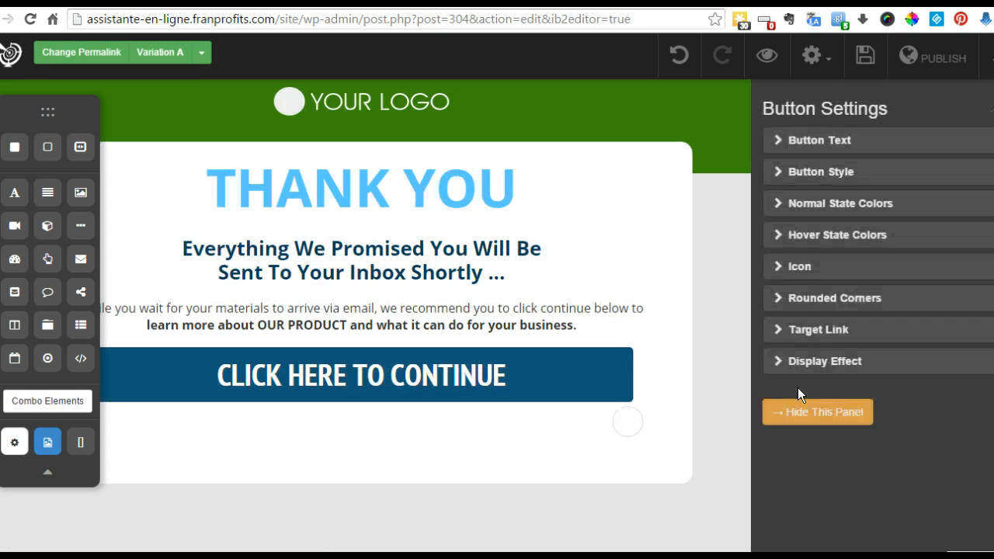
pyautogui.click(810, 175)
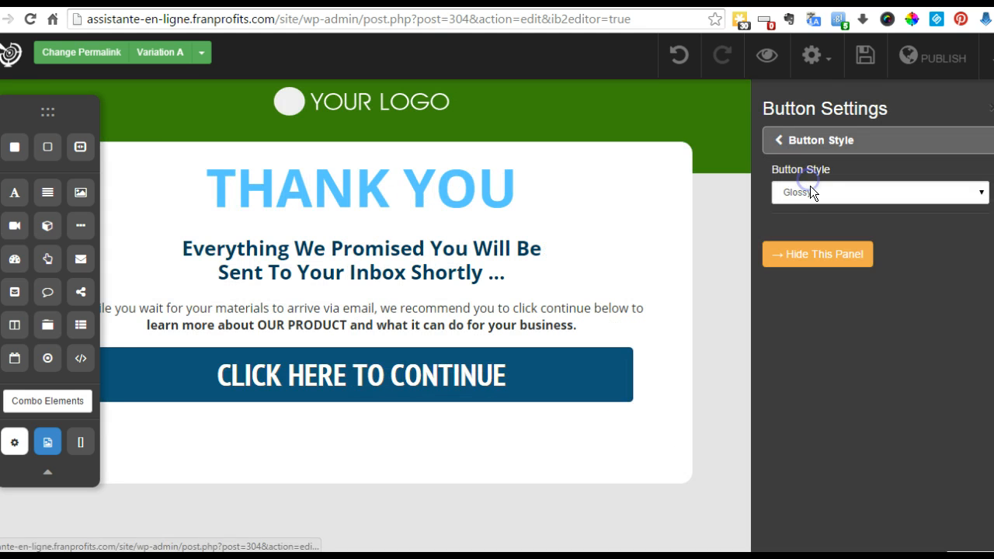
pyautogui.click(813, 190)
pyautogui.click(814, 188)
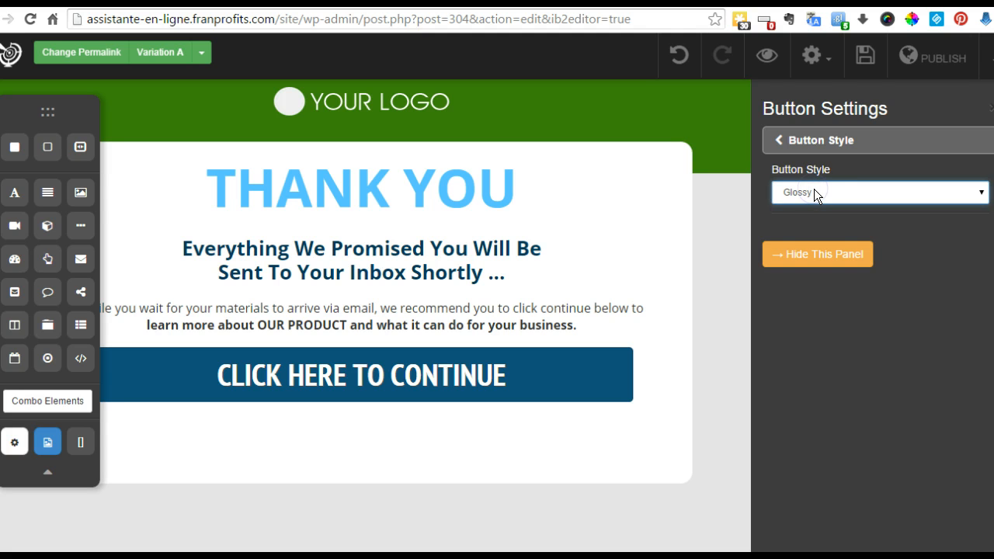
pyautogui.click(814, 189)
pyautogui.click(822, 223)
pyautogui.click(794, 144)
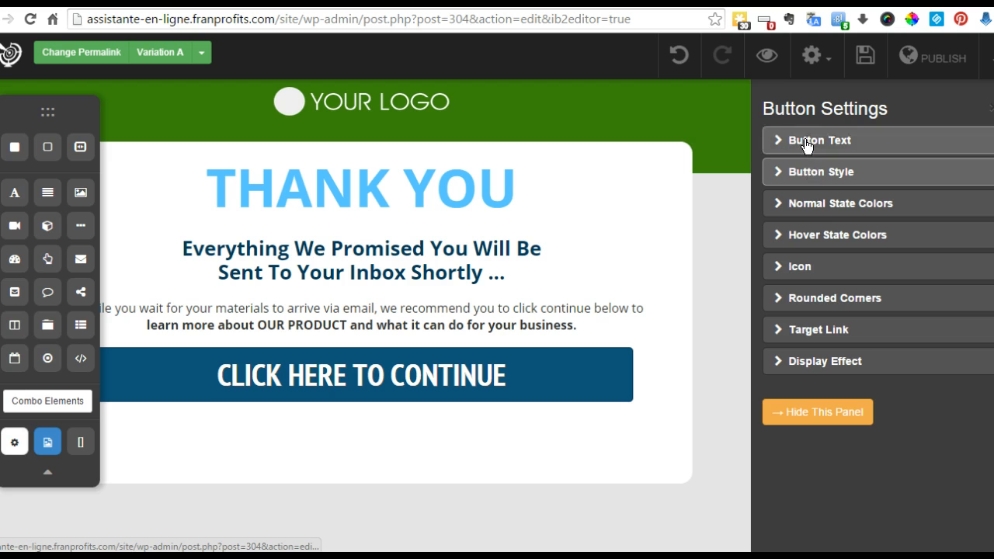
# Set the button's normal-state color to the copied #3b860d, cutting out the original blue code #0f5679 for reuse
pyautogui.click(829, 204)
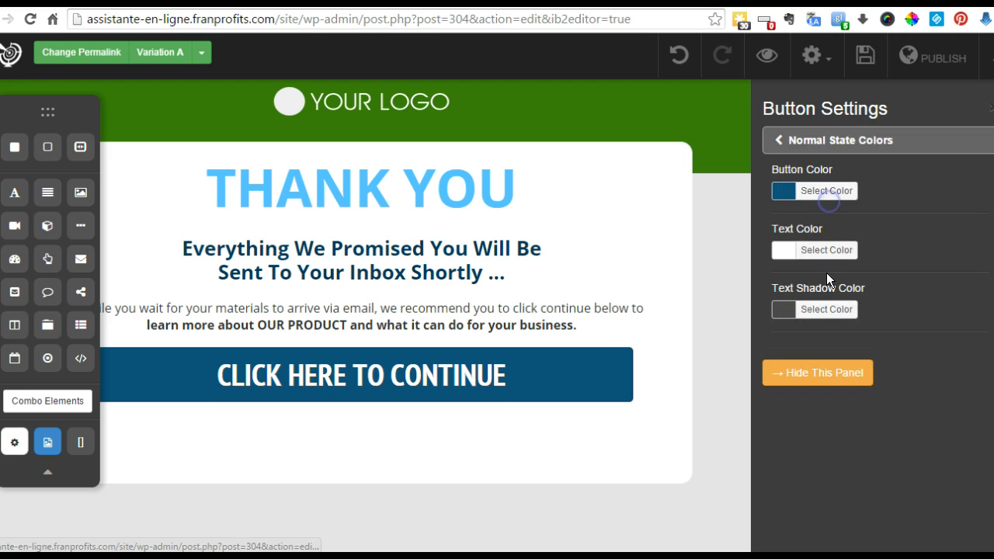
pyautogui.click(817, 193)
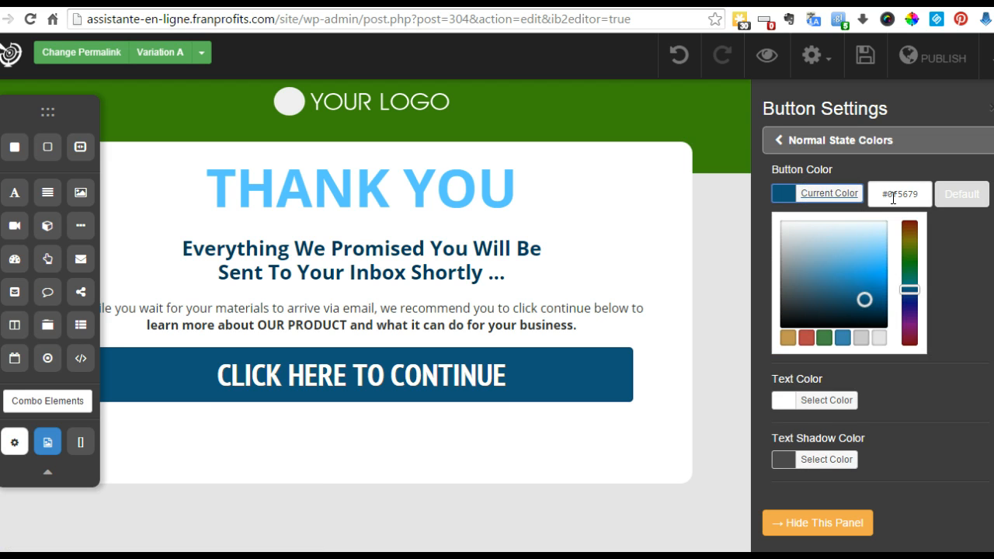
pyautogui.click(893, 198)
pyautogui.hotkey('ctrl', 'a')
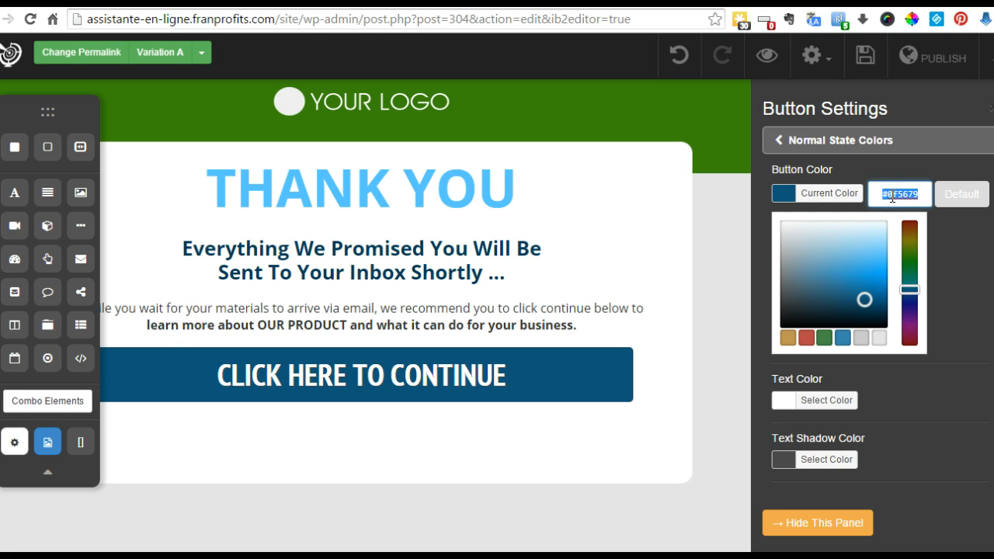
pyautogui.click(886, 195)
pyautogui.hotkey('ctrl', 'v')
pyautogui.hotkey('shift', 'End')
pyautogui.hotkey('ctrl', 'c')
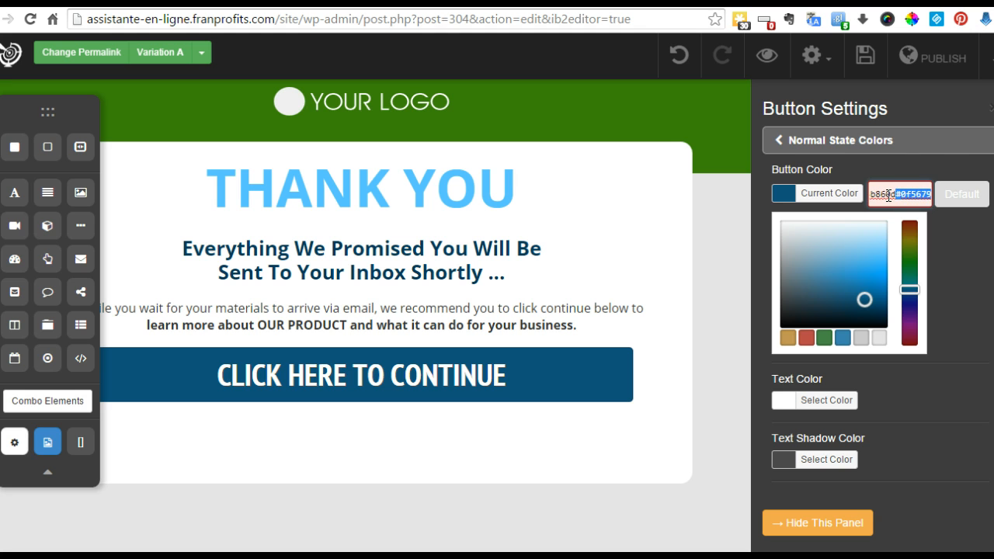
pyautogui.press('Delete')
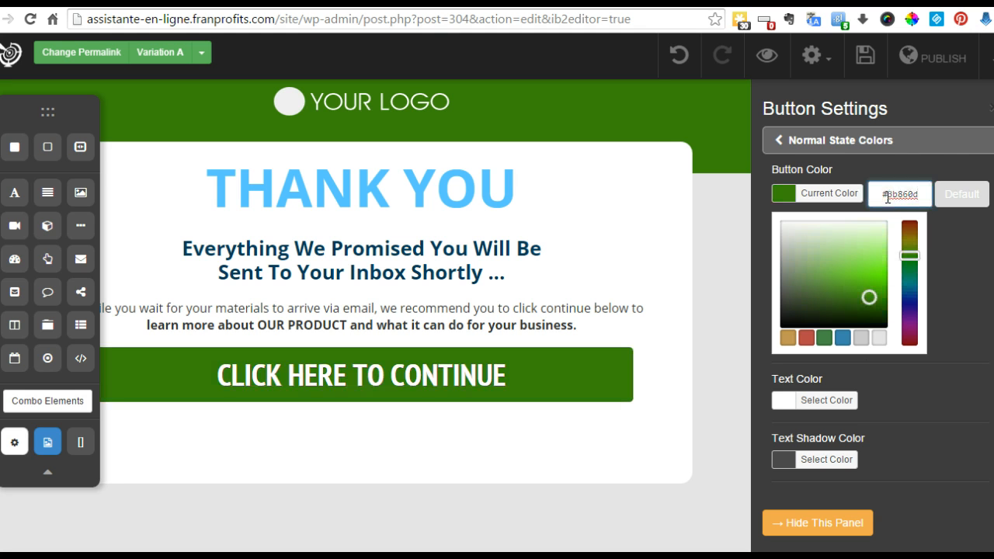
pyautogui.click(941, 334)
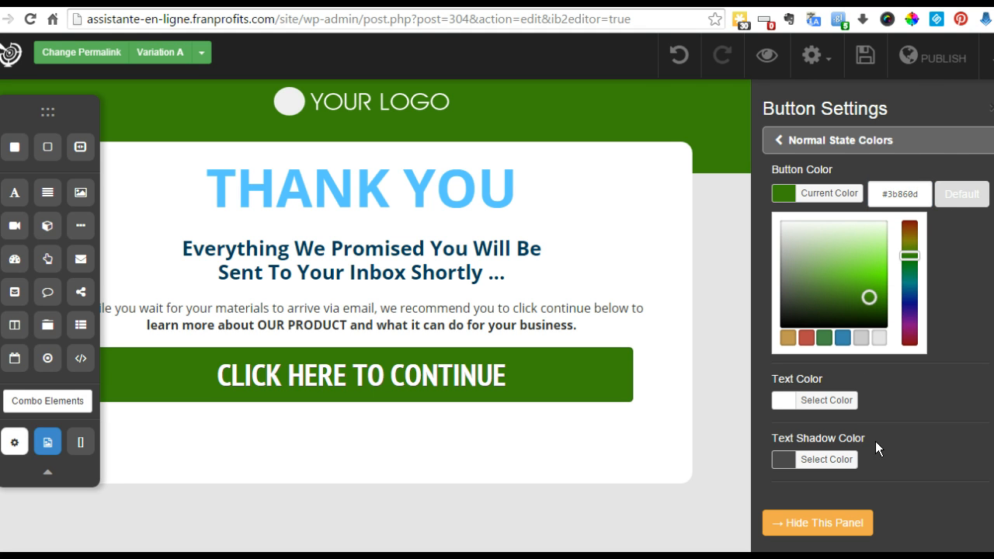
pyautogui.click(795, 139)
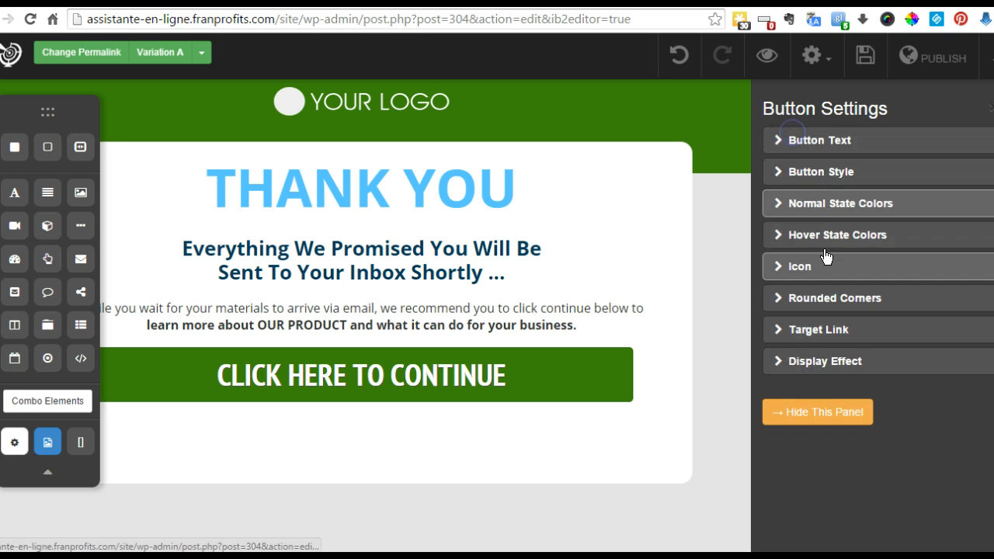
# Set the button's hover-state color to the copied blue #0f5679 and close its settings
pyautogui.click(815, 236)
pyautogui.click(827, 191)
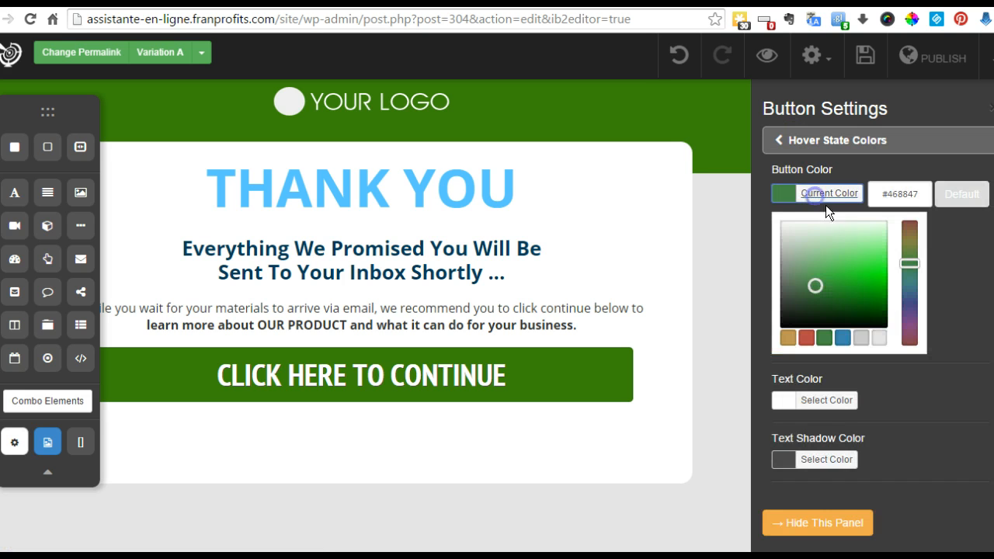
pyautogui.moveTo(835, 185); pyautogui.dragTo(766, 179)
pyautogui.hotkey('ctrl', 'v')
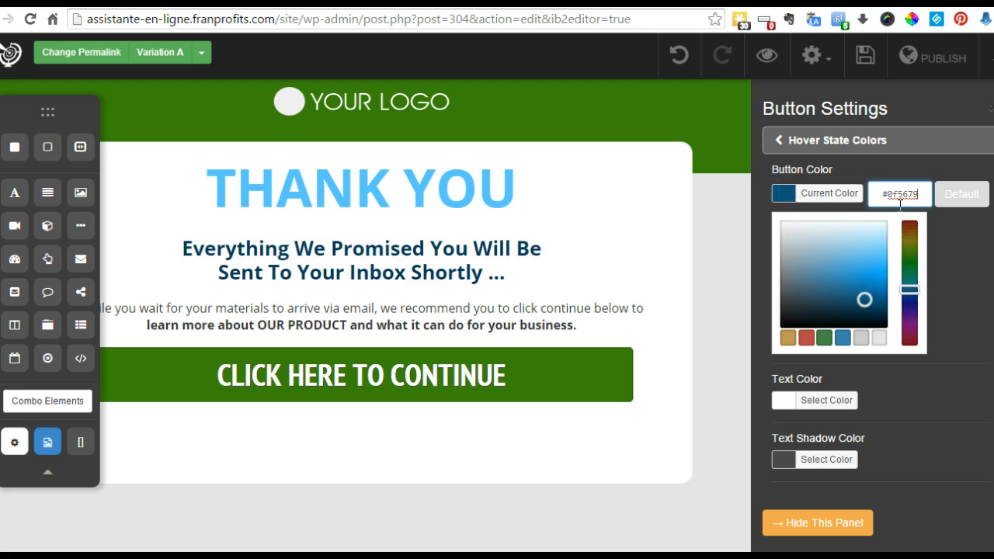
pyautogui.click(939, 284)
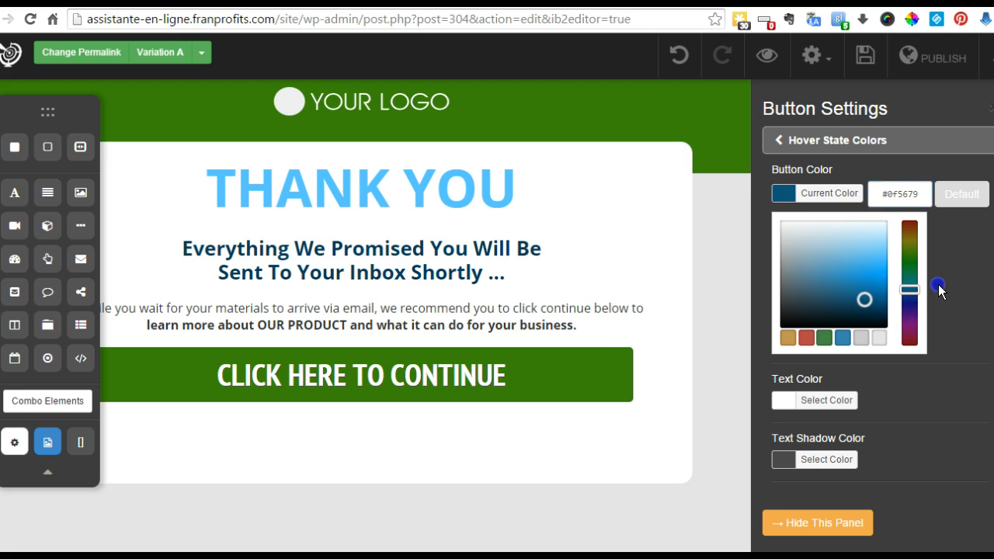
pyautogui.click(837, 532)
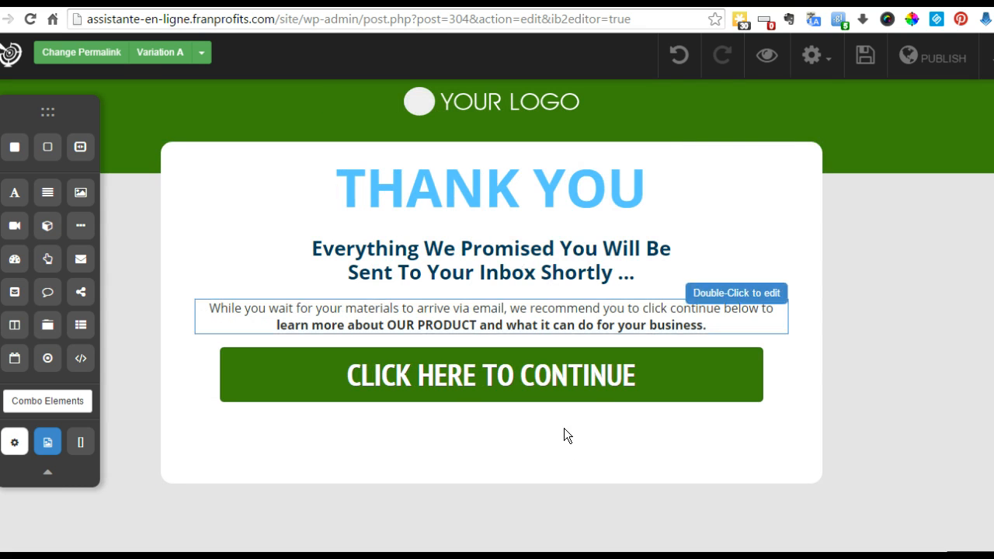
# Replace the header's YOUR LOGO placeholder image with LogotypeFranContact-V2_H_300x631.png from the media library
pyautogui.click(514, 190)
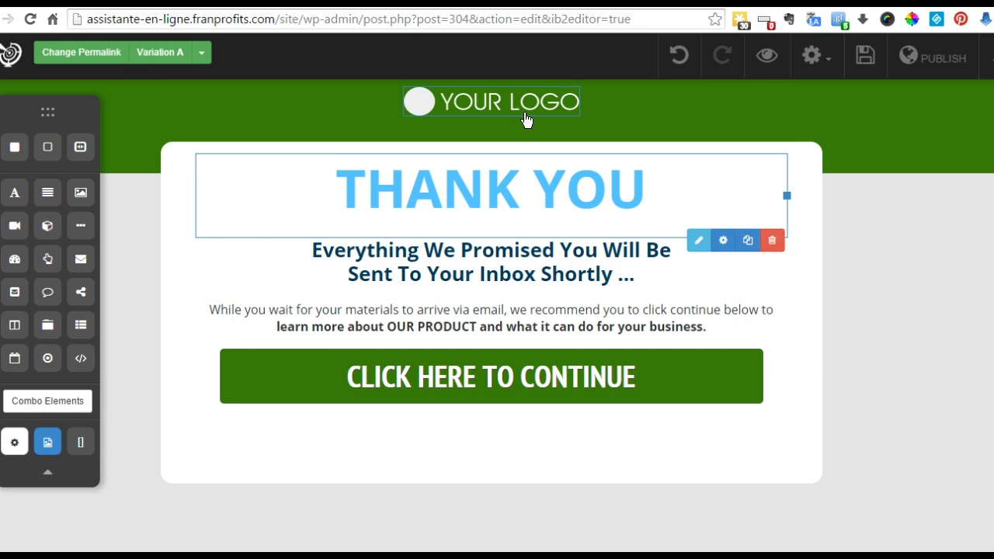
pyautogui.click(507, 102)
pyautogui.click(441, 136)
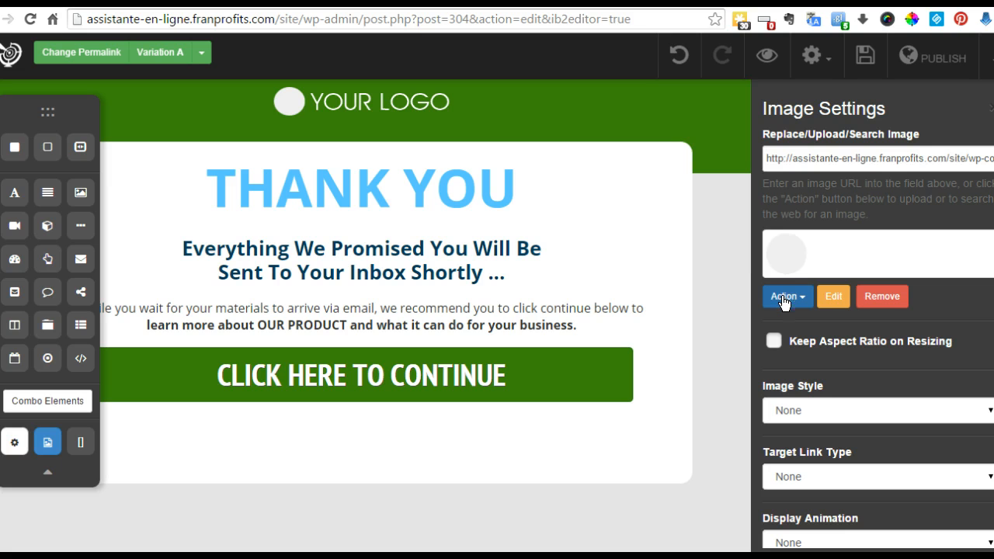
pyautogui.click(856, 257)
pyautogui.click(795, 298)
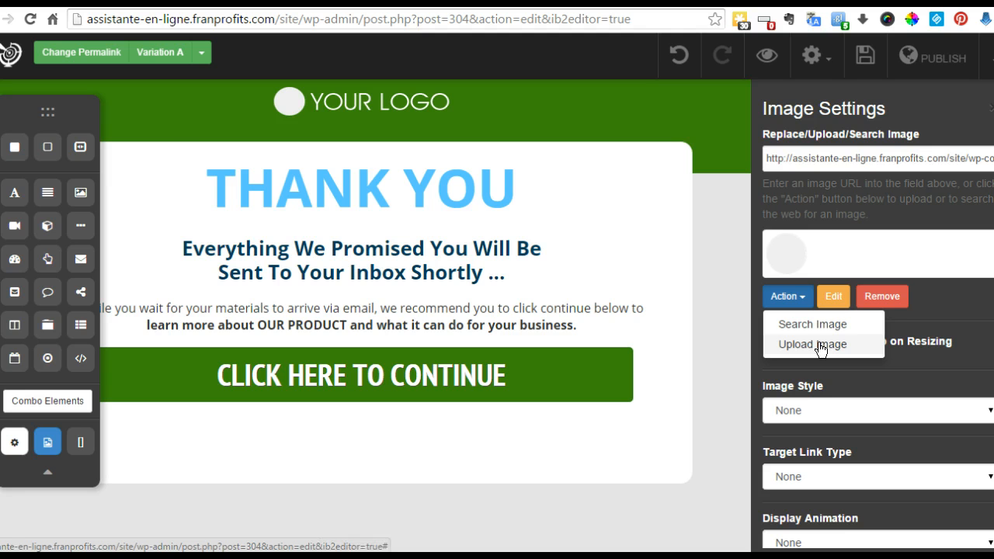
pyautogui.click(801, 344)
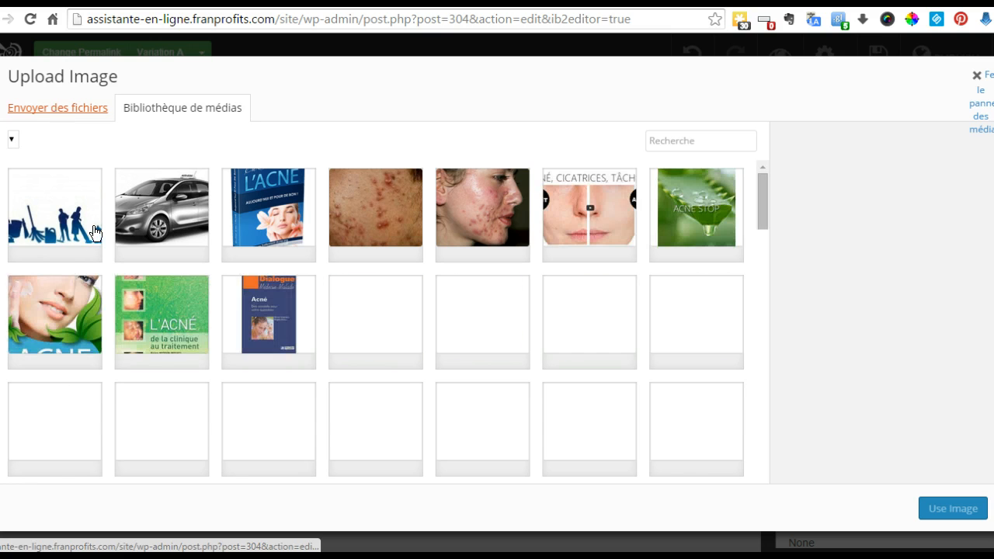
pyautogui.scroll(-3, 528, 354)
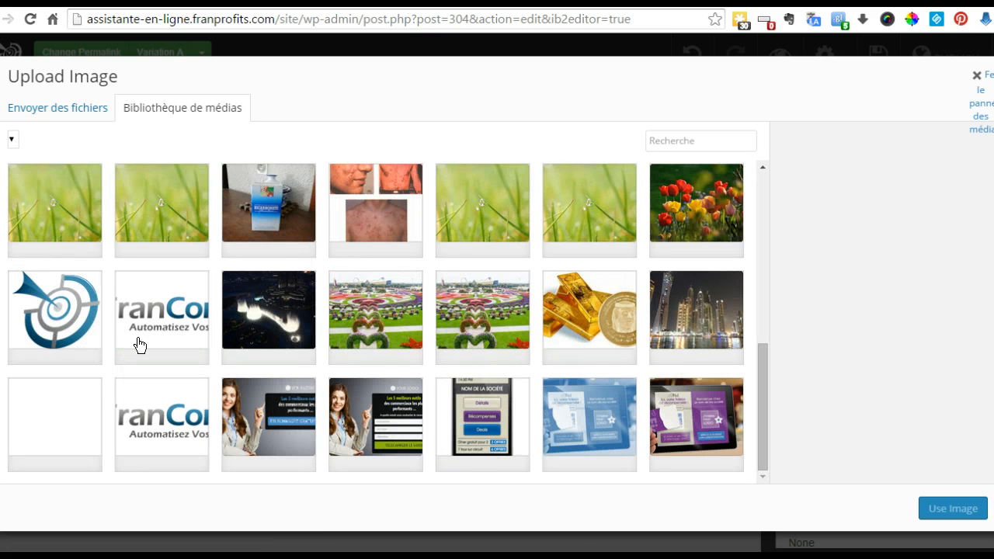
pyautogui.click(55, 311)
pyautogui.click(155, 332)
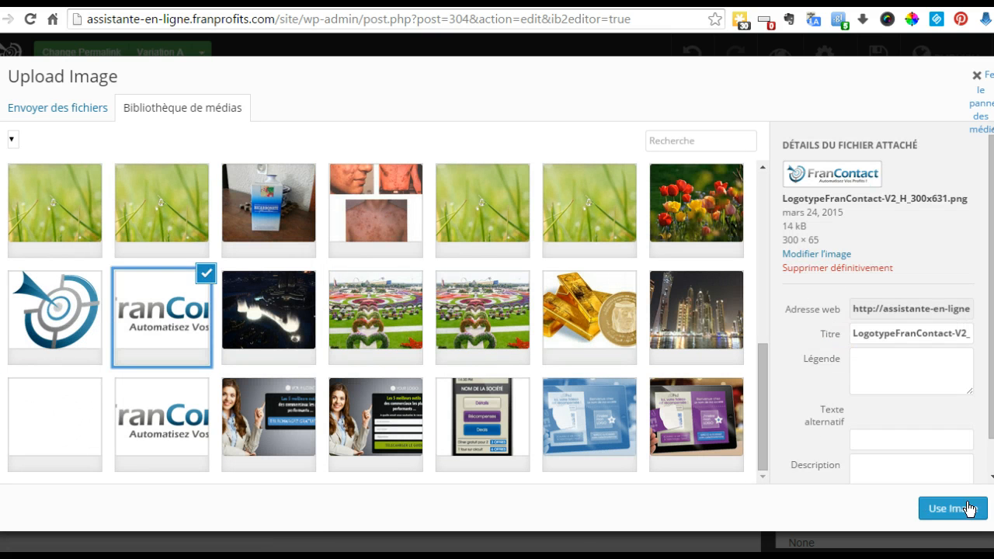
pyautogui.click(959, 511)
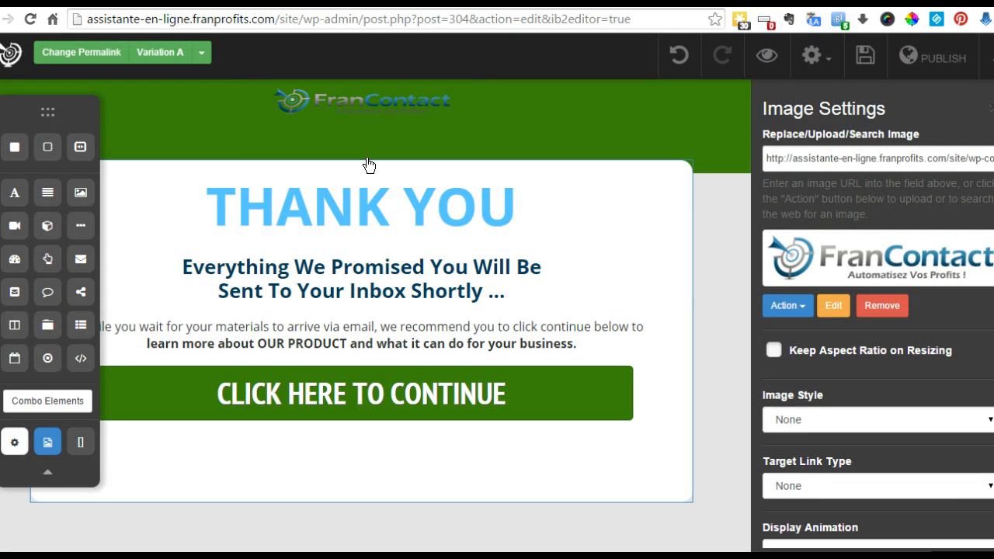
# Enlarge the FranContact logo in the header so that it fills its frame
pyautogui.click(371, 110)
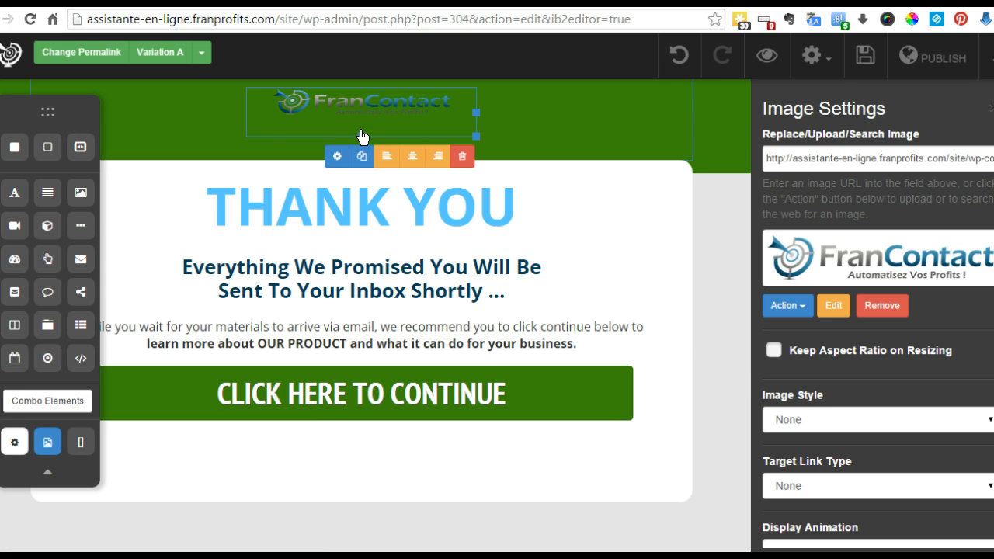
pyautogui.moveTo(361, 134)
pyautogui.mouseDown()
pyautogui.moveTo(362, 154)
pyautogui.moveTo(361, 134)
pyautogui.mouseUp()
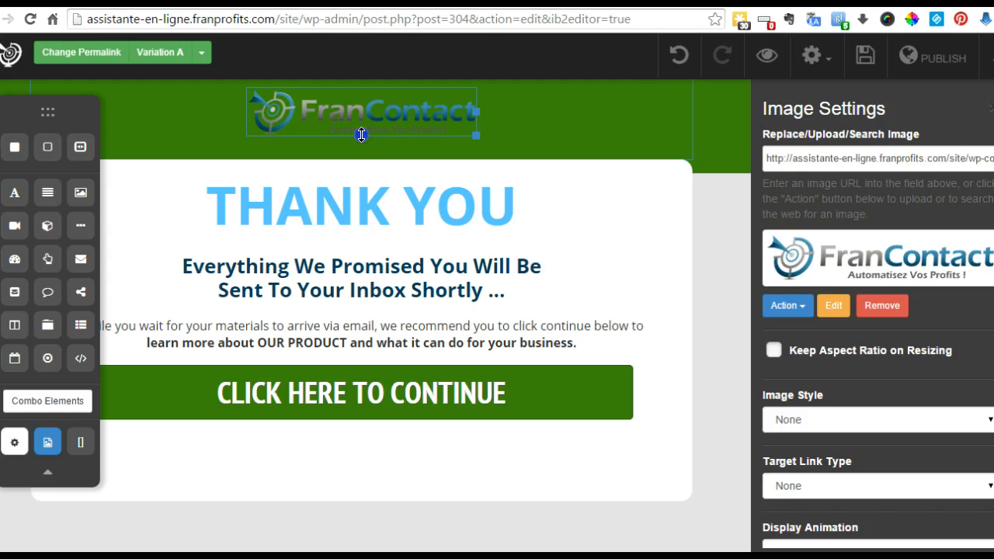
pyautogui.click(546, 133)
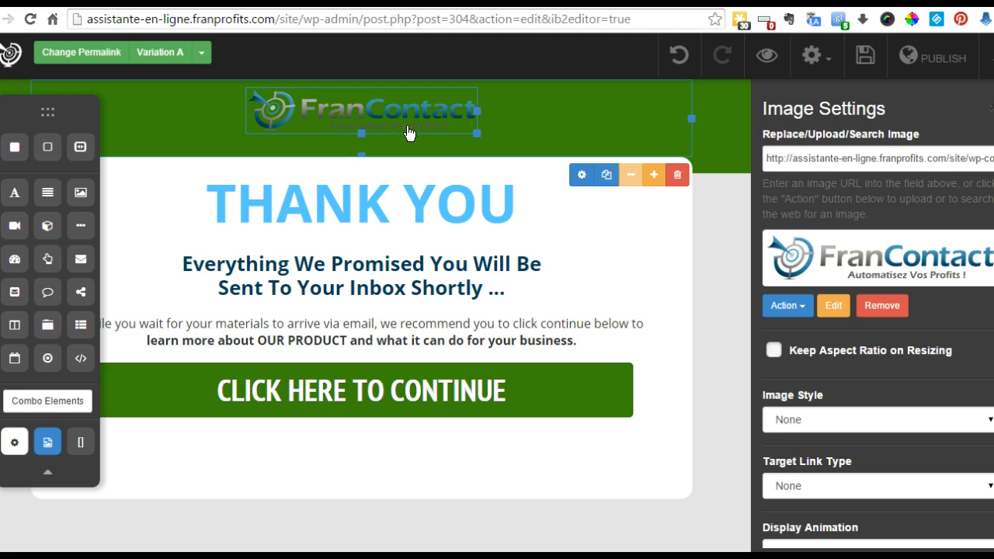
# Open the THANK YOU heading for text editing and select all of its text
pyautogui.click(322, 184)
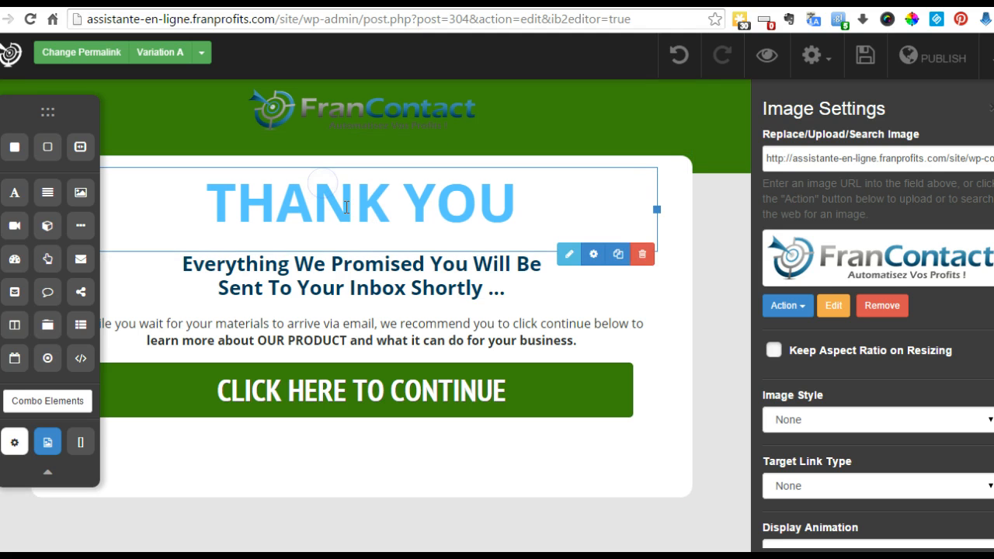
pyautogui.doubleClick(340, 204)
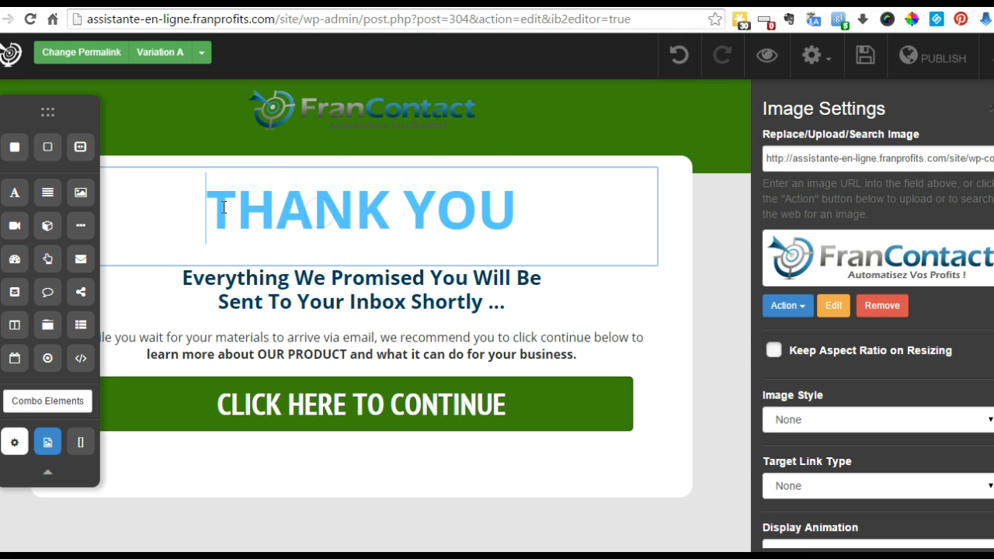
pyautogui.tripleClick(474, 231)
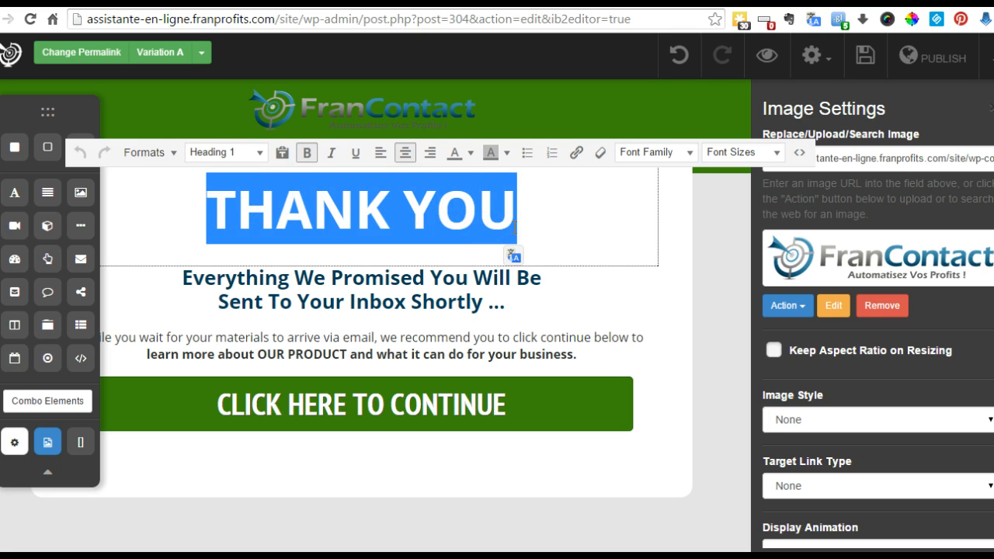
pyautogui.write('3 co')
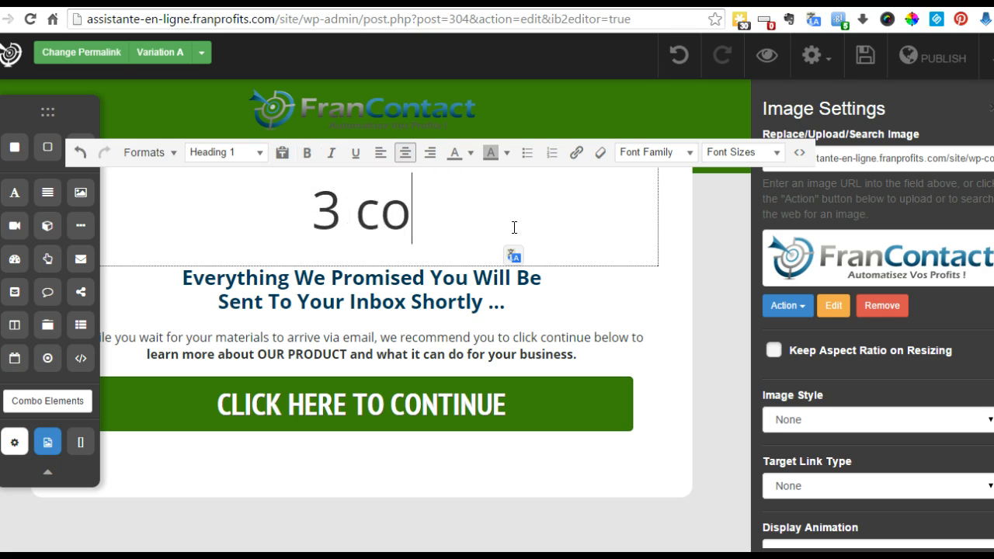
pyautogui.tripleClick(514, 227)
pyautogui.hotkey('ctrl', 'z')
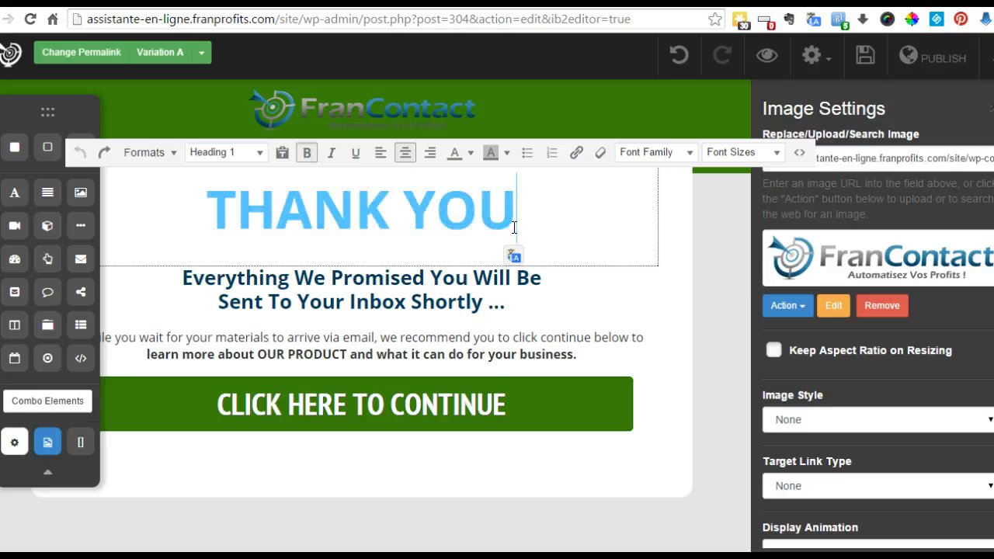
# Replace the initial T of the THANK YOU heading with a 3 followed by a space, keeping the blue formatting
pyautogui.press('Left')
pyautogui.press('Left')
pyautogui.press('Left')
pyautogui.write('3')
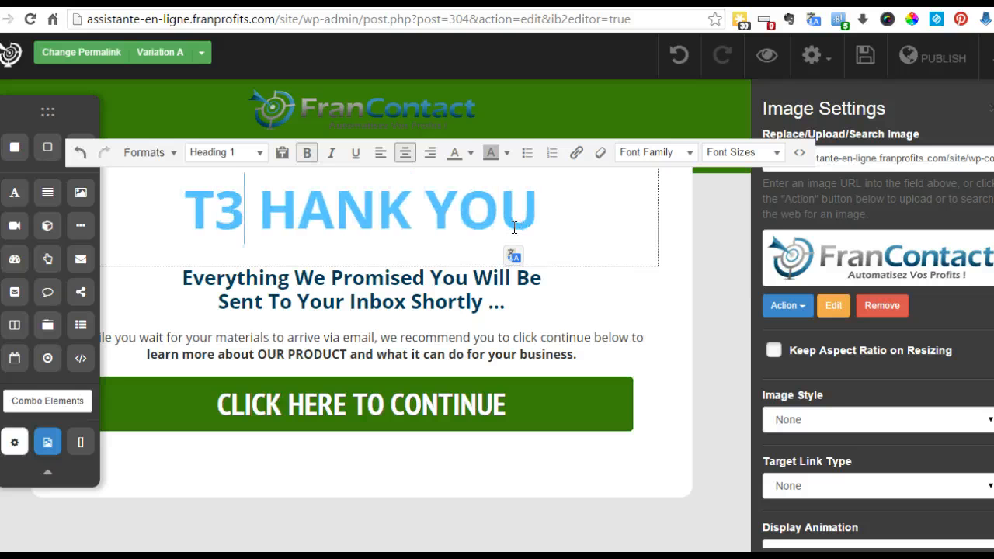
pyautogui.press('Left')
pyautogui.press('BackSpace')
pyautogui.press('Right')
pyautogui.press('Right')
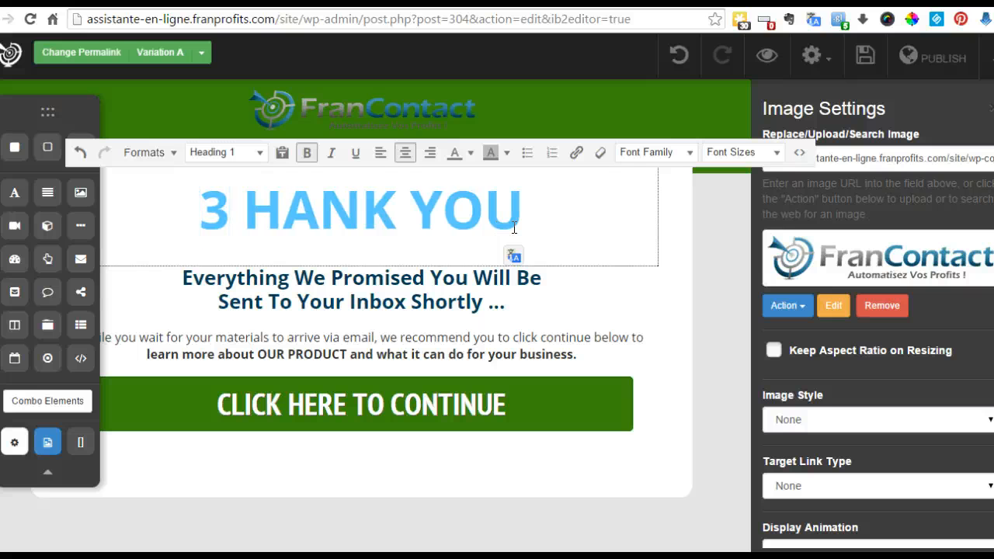
pyautogui.moveTo(154, 211); pyautogui.dragTo(548, 229)
pyautogui.click(505, 153)
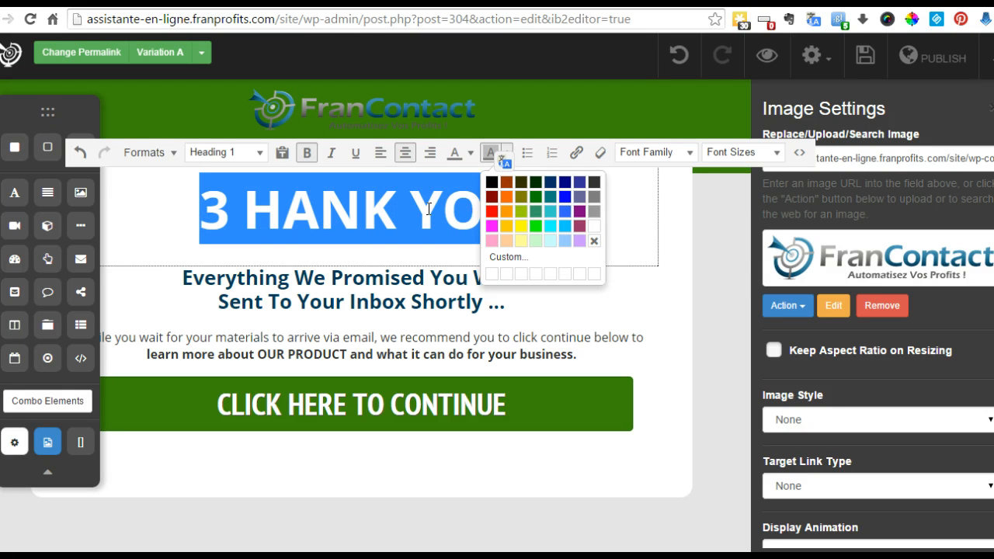
pyautogui.click(362, 210)
pyautogui.moveTo(195, 207); pyautogui.dragTo(603, 220)
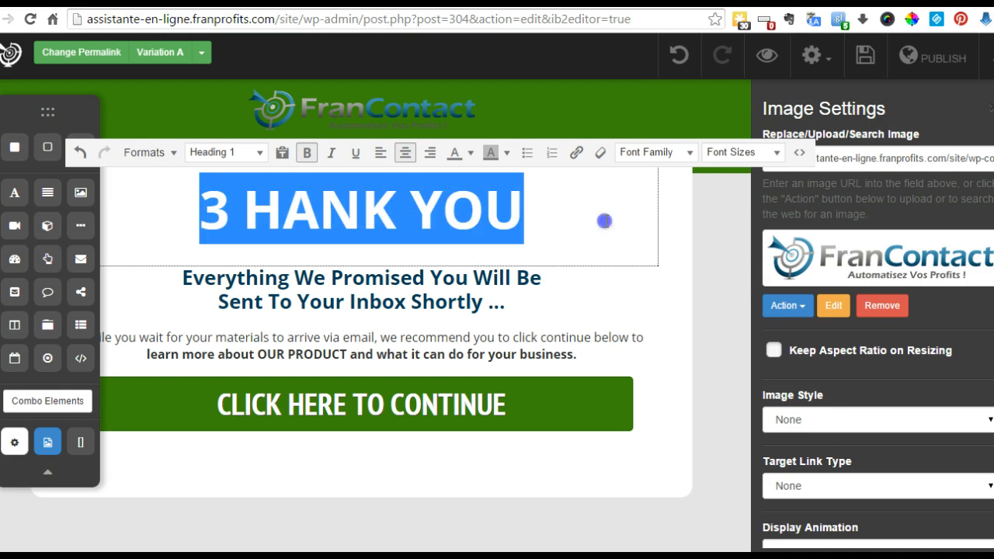
pyautogui.click(443, 217)
# Insert the word "Conseils" after the 3 in the heading
pyautogui.click(234, 208)
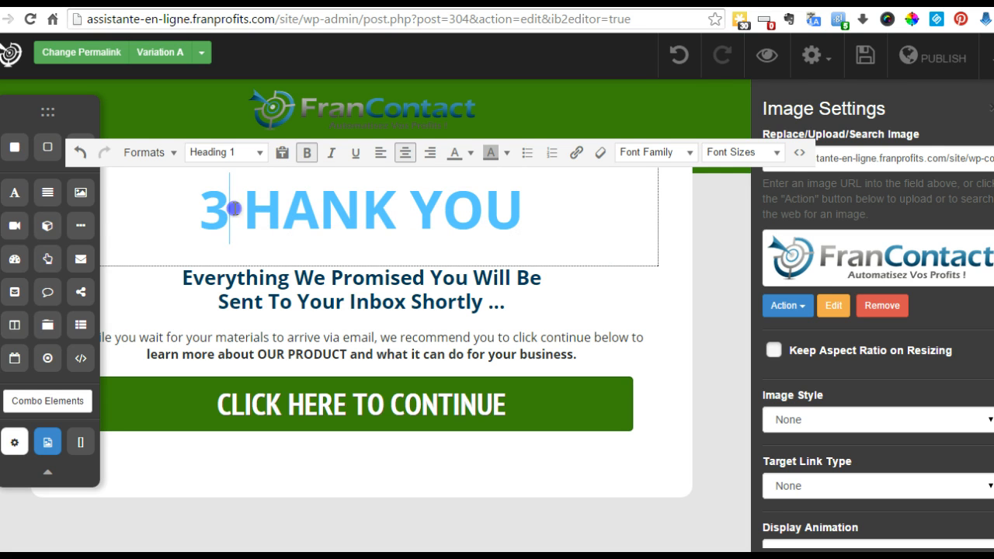
pyautogui.click(242, 210)
pyautogui.write('Conseils')
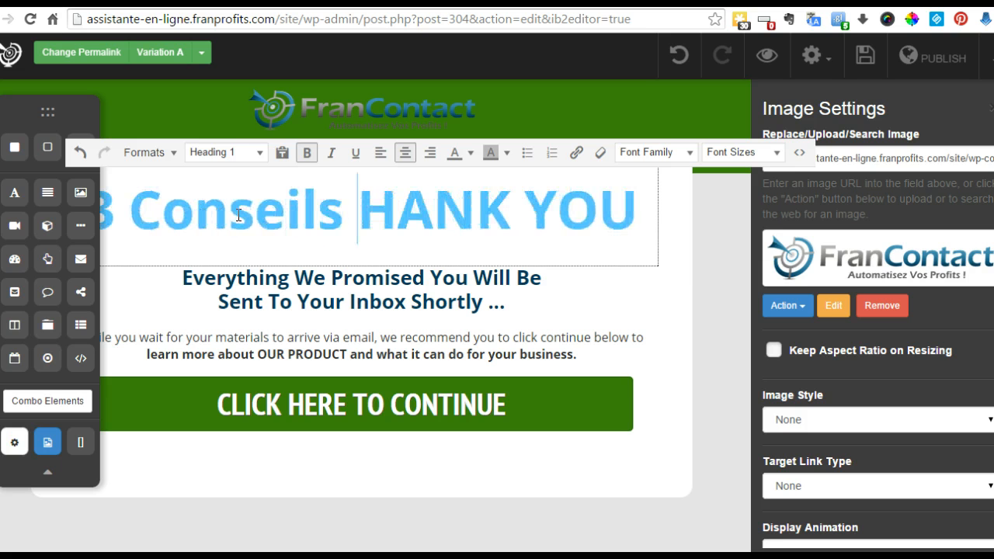
# Replace "3 Conseils" in the heading with "Préservez votre peau", keeping the existing text style
pyautogui.hotkey('ctrl', 'shift', 'Left')
pyautogui.hotkey('ctrl', 'shift', 'Left')
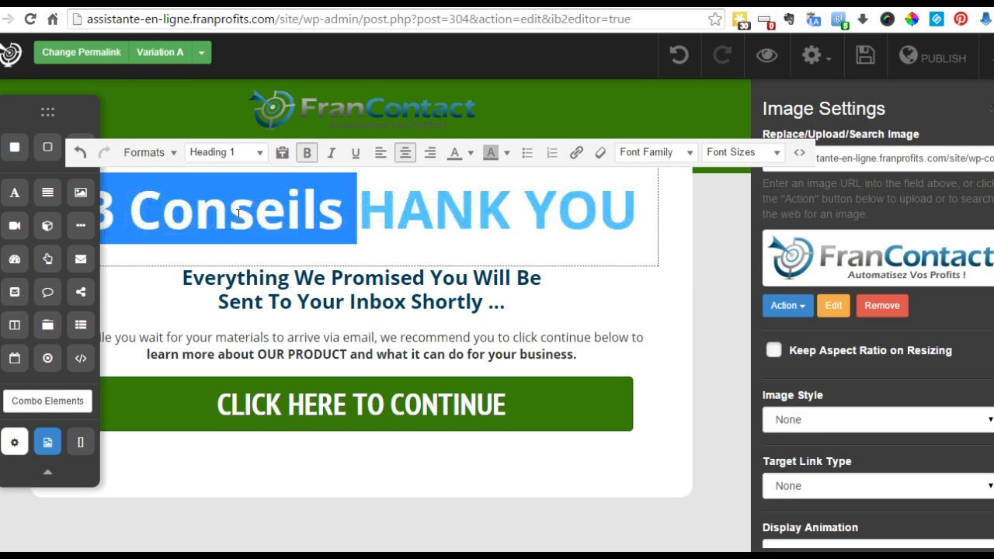
pyautogui.write('Présern')
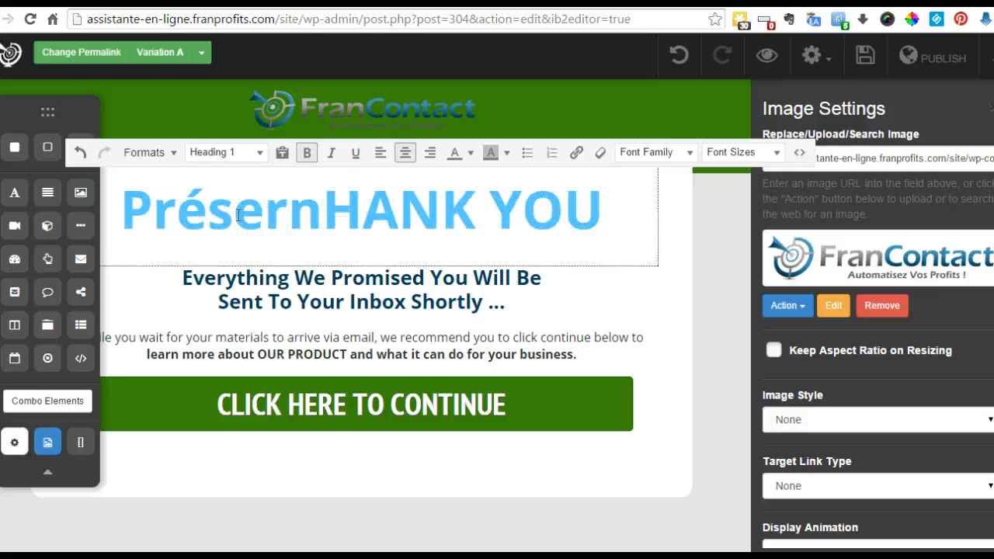
pyautogui.press('BackSpace')
pyautogui.press('BackSpace')
pyautogui.press('BackSpace')
pyautogui.write('ervez v')
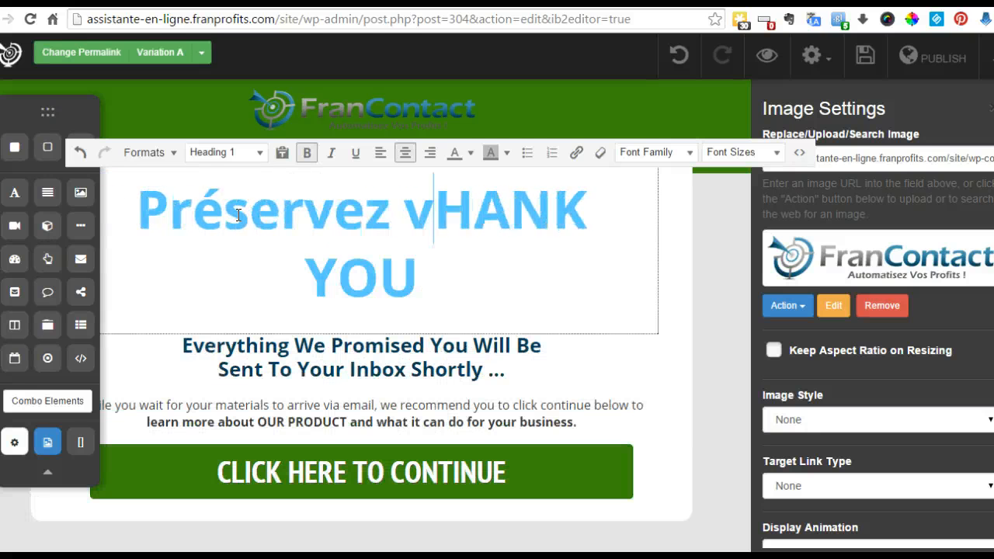
pyautogui.write('otre peanb')
pyautogui.press('BackSpace')
pyautogui.press('BackSpace')
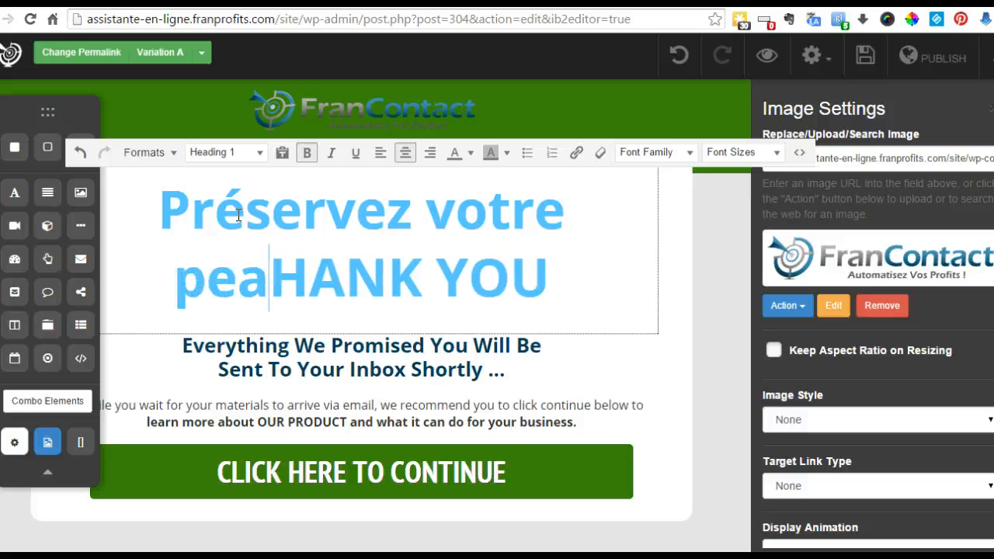
pyautogui.write('u')
# Delete the leftover "HANK YOU" from the heading and finish editing it
pyautogui.hotkey('ctrl', 'shift', 'Right')
pyautogui.hotkey('ctrl', 'shift', 'Right')
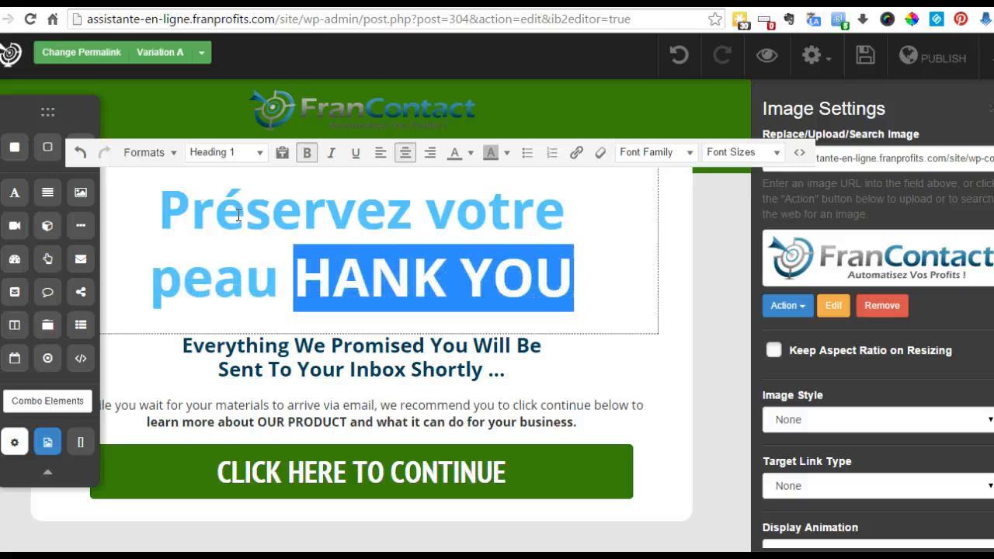
pyautogui.press('Delete')
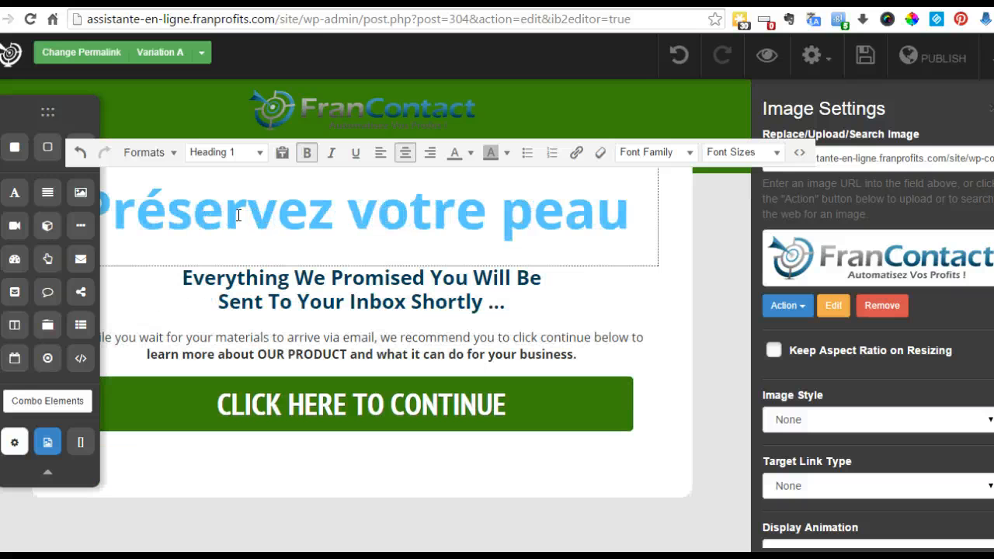
pyautogui.click(710, 326)
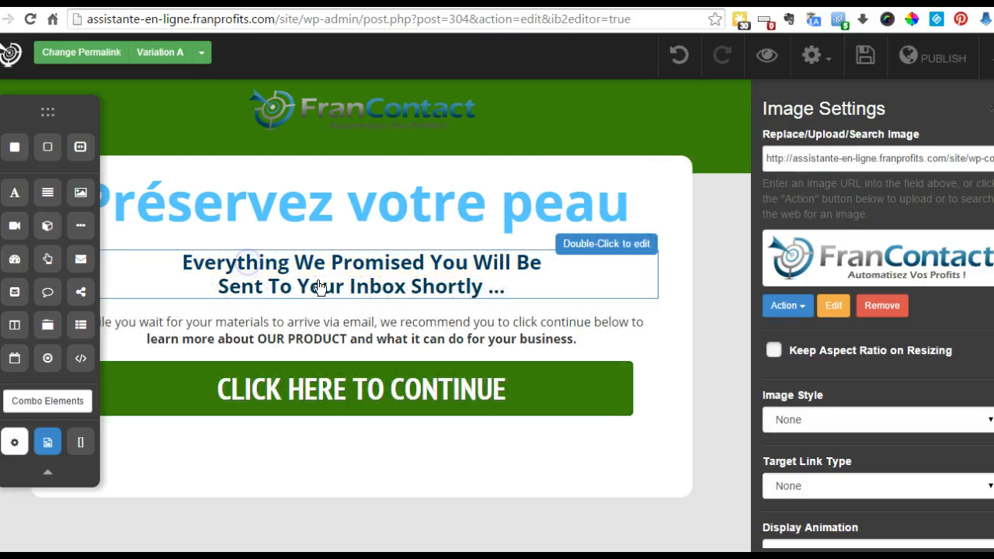
# Narrow the paragraph text block above the button to about half its width, freeing space beside it
pyautogui.click(365, 338)
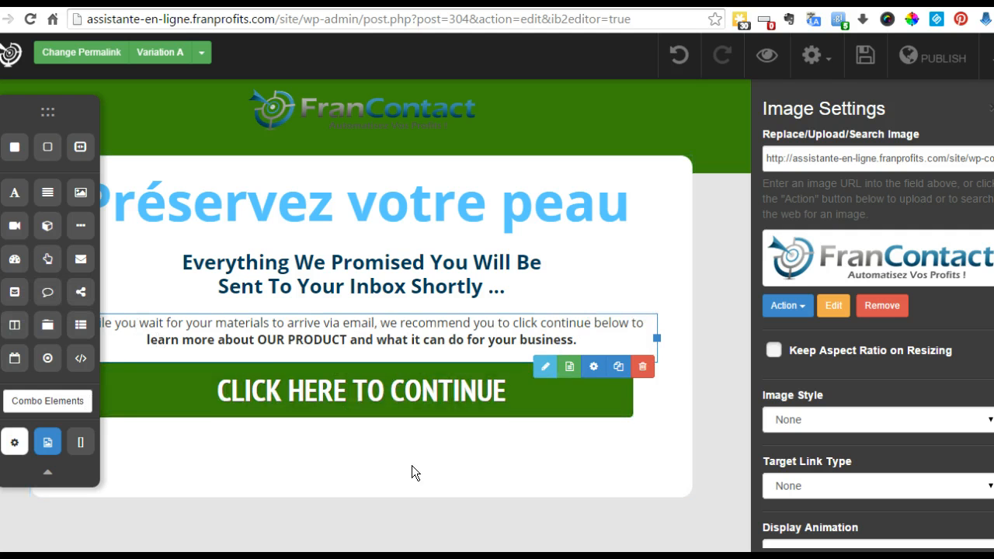
pyautogui.moveTo(657, 339); pyautogui.dragTo(343, 324)
pyautogui.click(412, 363)
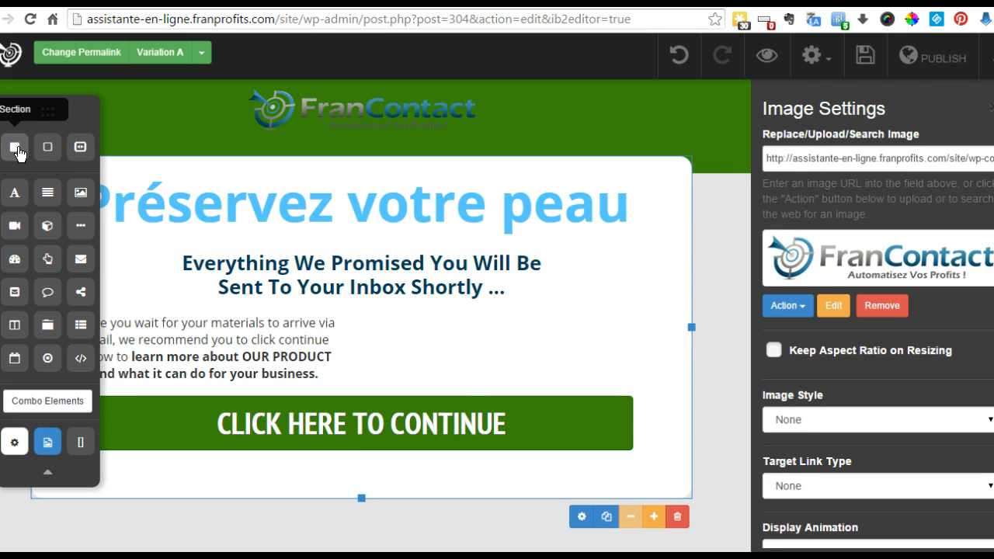
pyautogui.moveTo(16, 149); pyautogui.dragTo(381, 370)
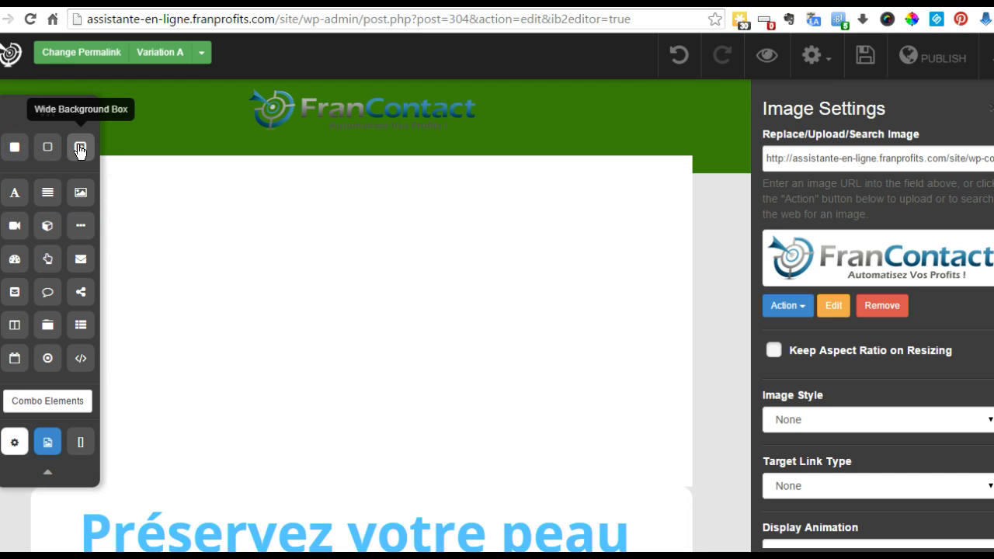
pyautogui.click(514, 235)
pyautogui.click(528, 332)
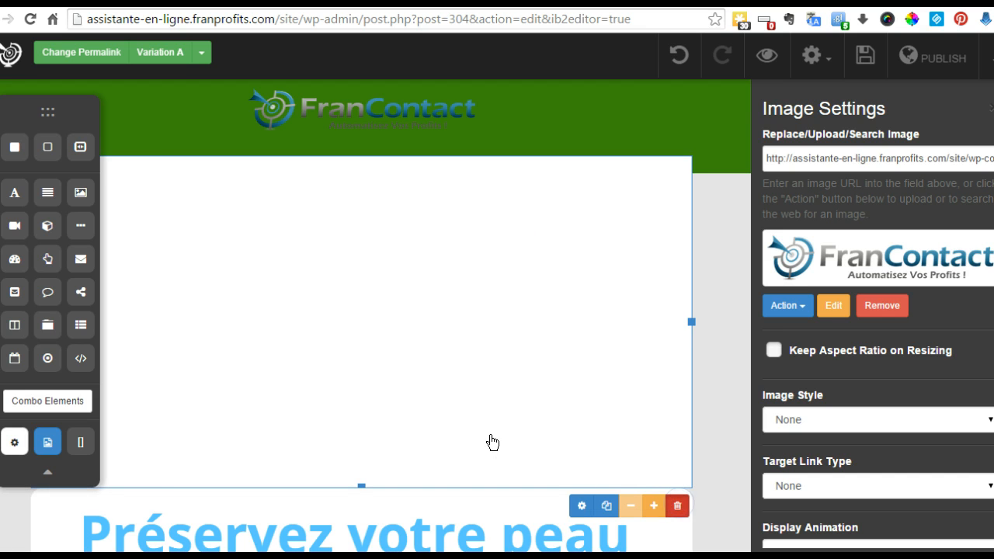
pyautogui.click(677, 507)
pyautogui.click(566, 116)
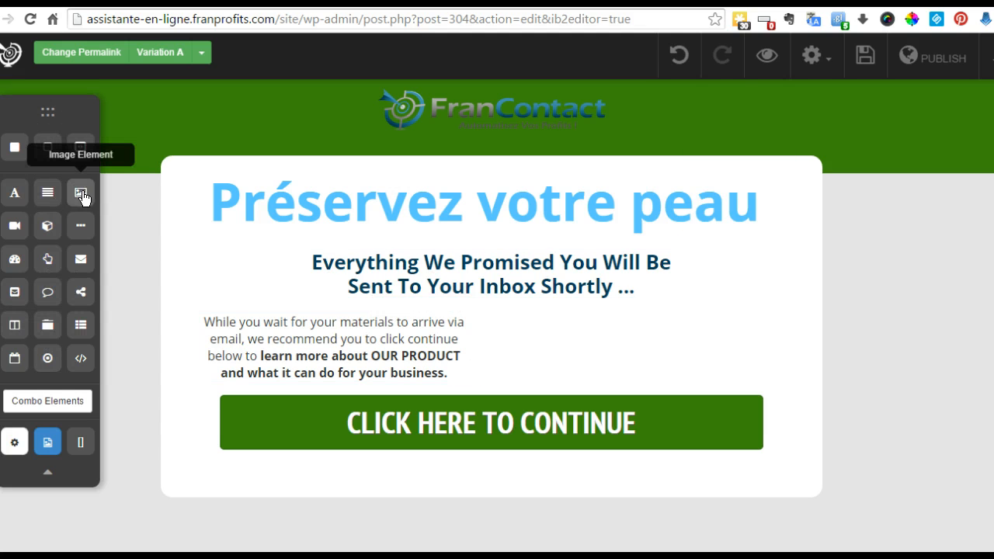
# Add an image element to the white content box, below the CLICK HERE TO CONTINUE button, and select its placeholder
pyautogui.moveTo(81, 191); pyautogui.dragTo(530, 346)
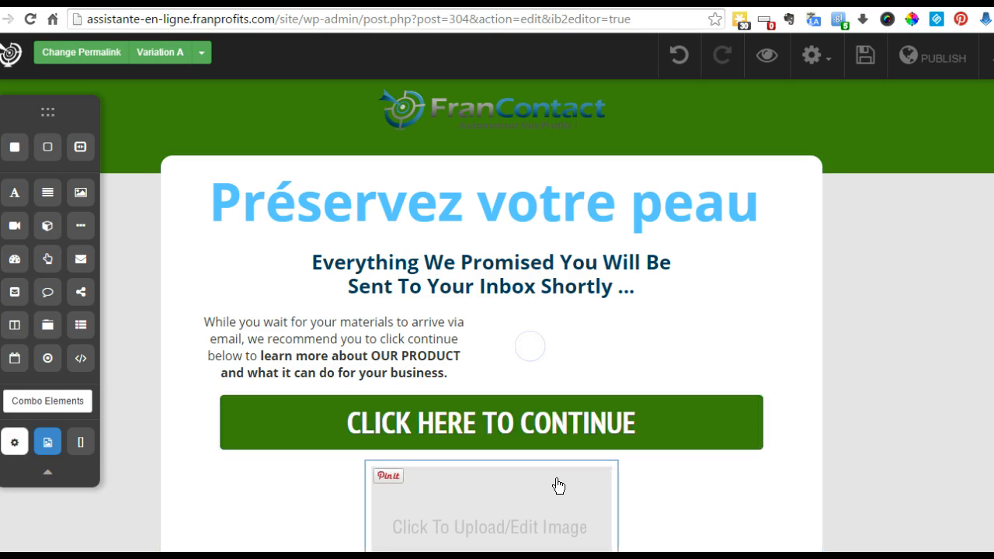
pyautogui.scroll(-1, 618, 489)
pyautogui.click(568, 418)
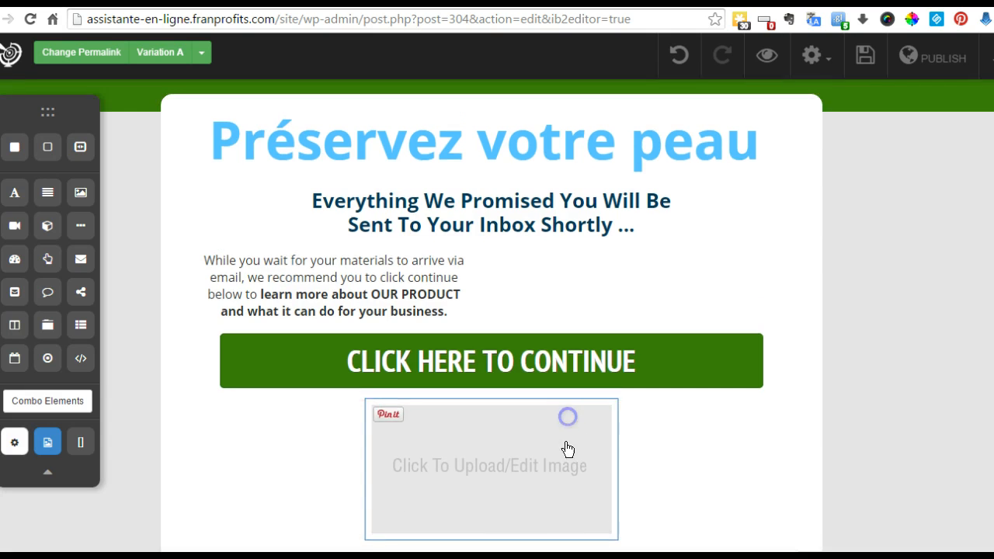
# Delete the image placeholder below the CLICK HERE TO CONTINUE button and confirm the removal
pyautogui.click(538, 471)
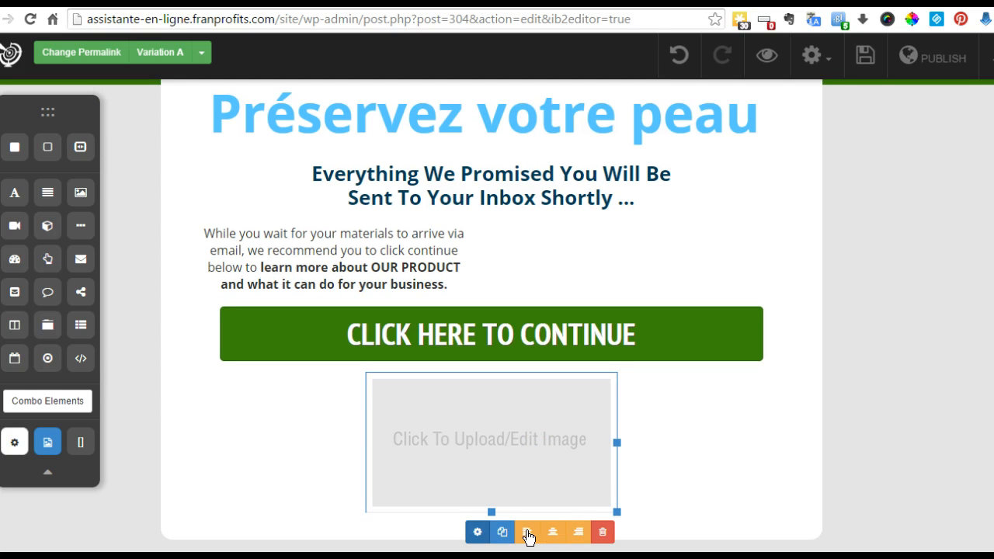
pyautogui.click(605, 533)
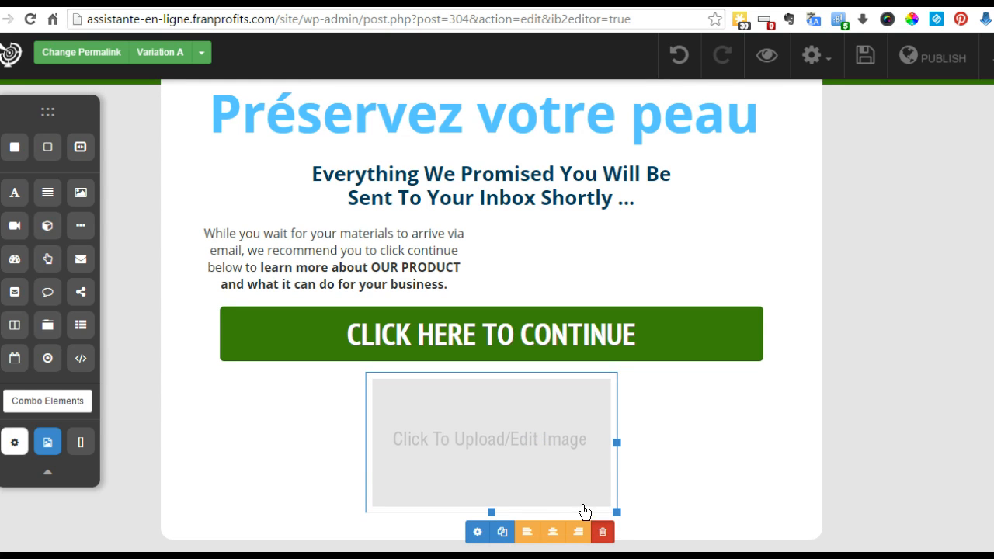
pyautogui.click(565, 116)
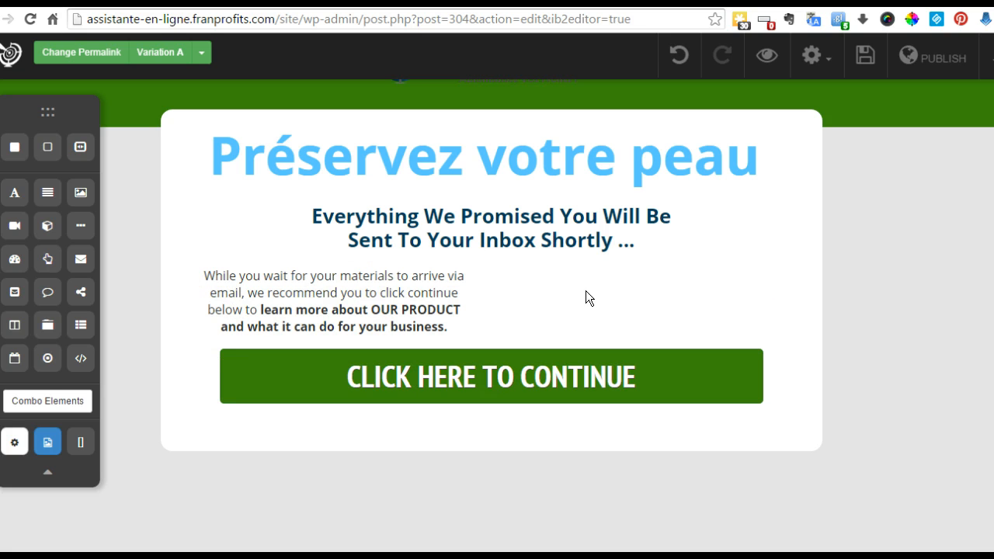
# Insert a two-column element above the button and move the "While you wait" paragraph into its left column
pyautogui.click(82, 148)
pyautogui.click(371, 294)
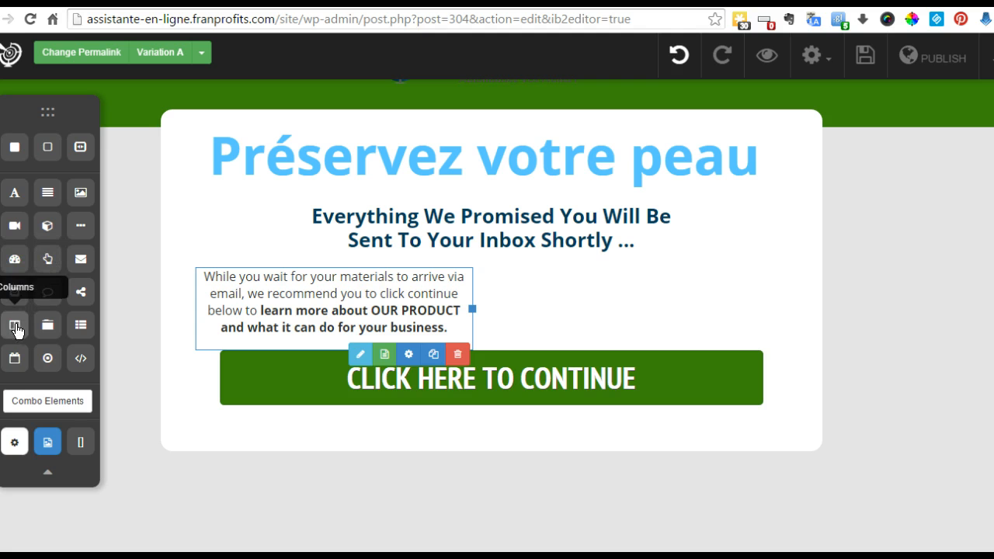
pyautogui.moveTo(14, 330); pyautogui.dragTo(325, 288)
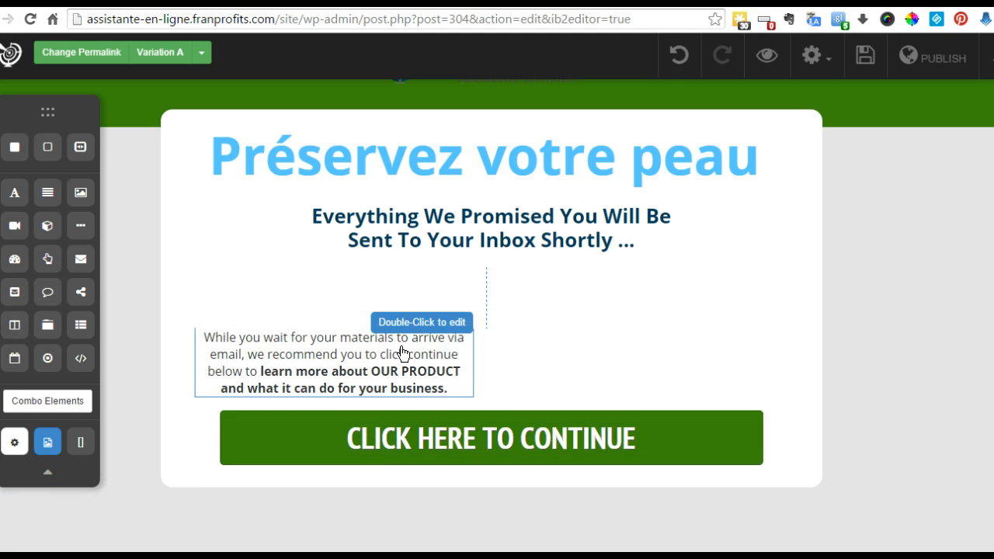
pyautogui.moveTo(396, 348); pyautogui.dragTo(388, 289)
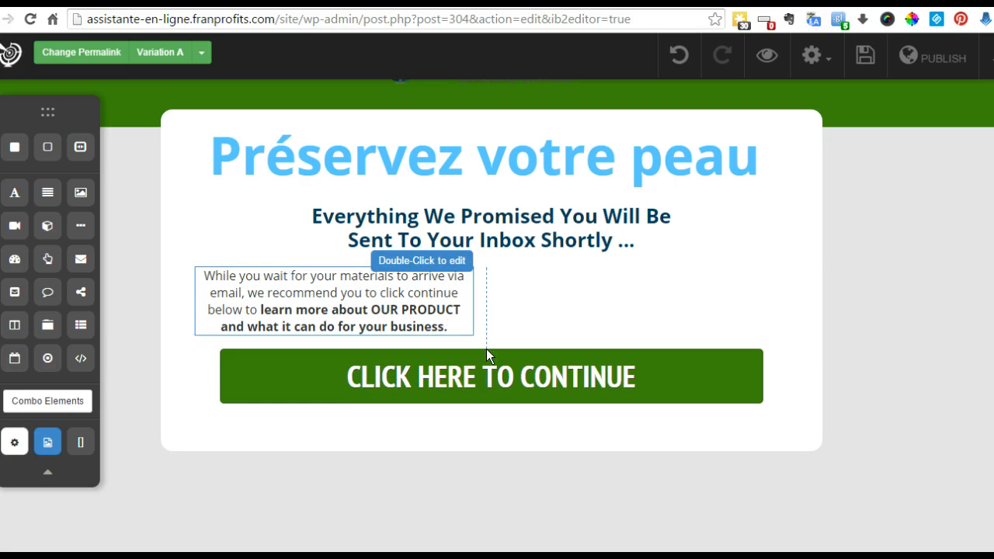
# Add an image element to the empty right column beside the paragraph and select its placeholder
pyautogui.click(567, 304)
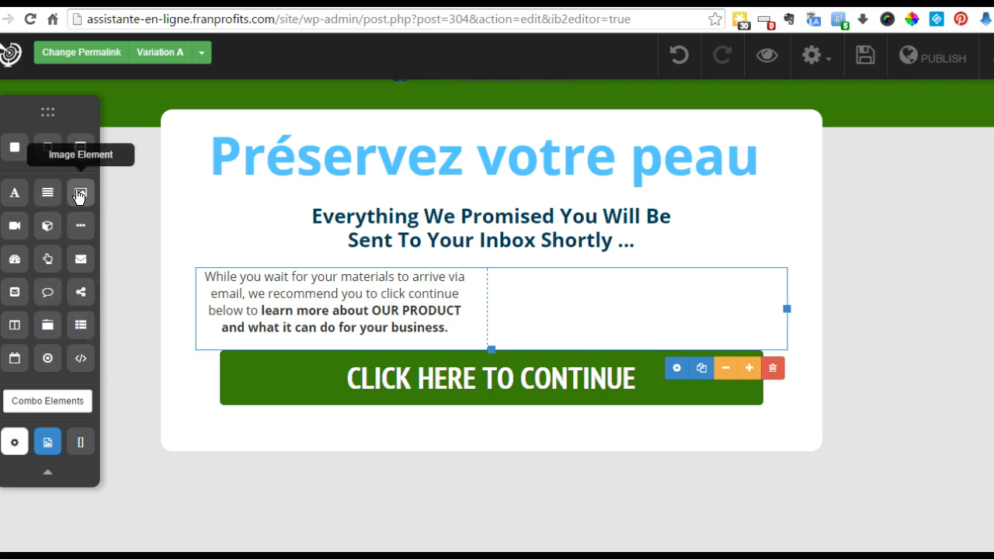
pyautogui.moveTo(78, 195); pyautogui.dragTo(588, 304)
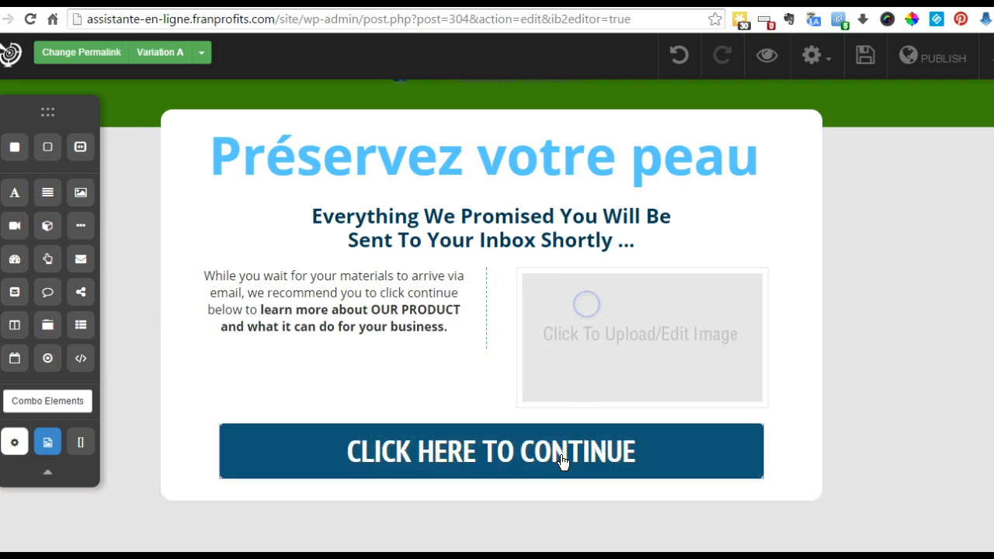
pyautogui.click(614, 319)
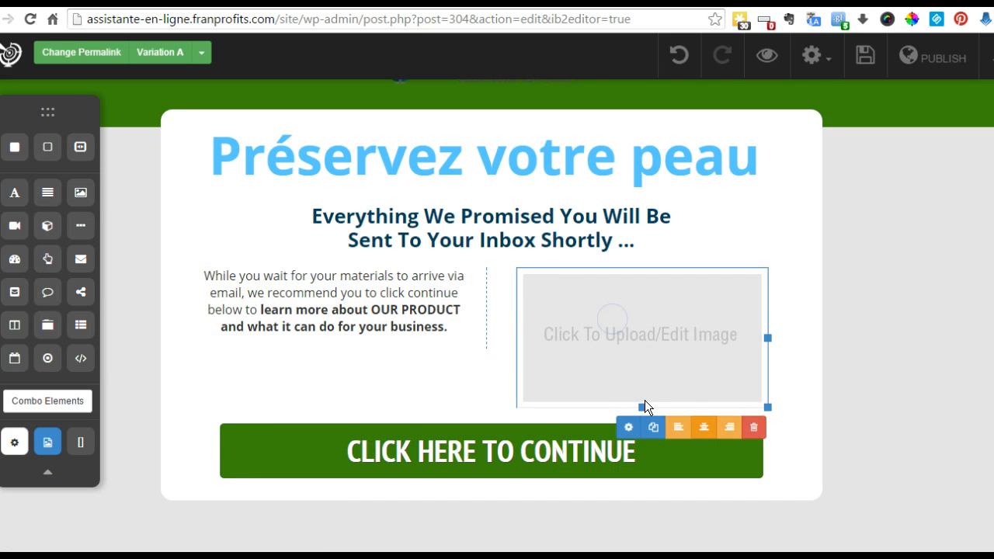
# Fill the image placeholder with the before/after skin picture 4.jpg from the media library
pyautogui.click(628, 427)
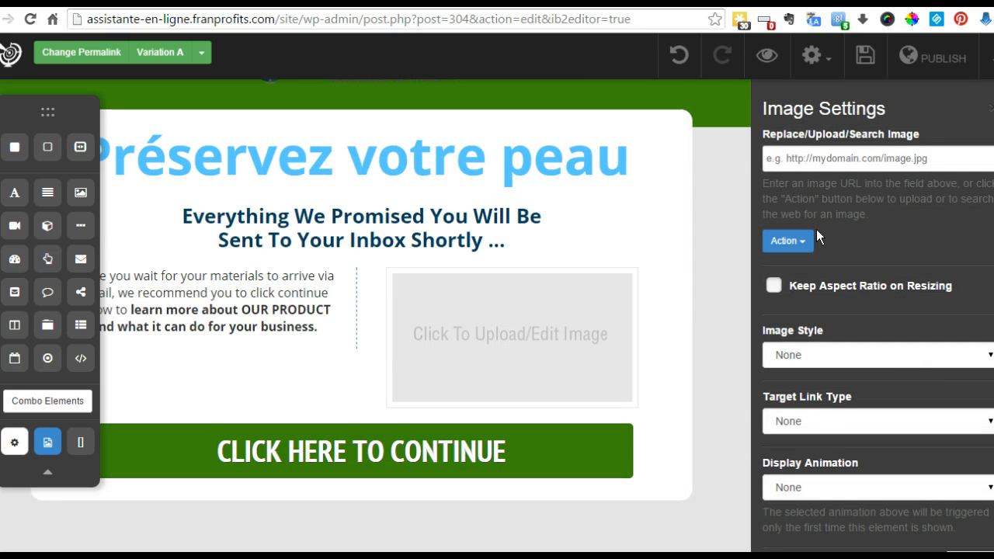
pyautogui.click(799, 241)
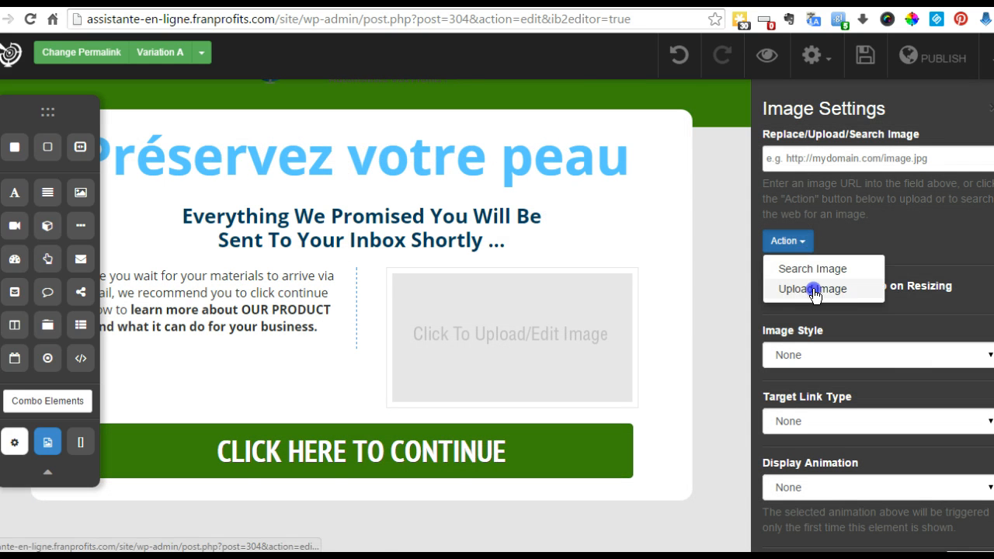
pyautogui.click(814, 290)
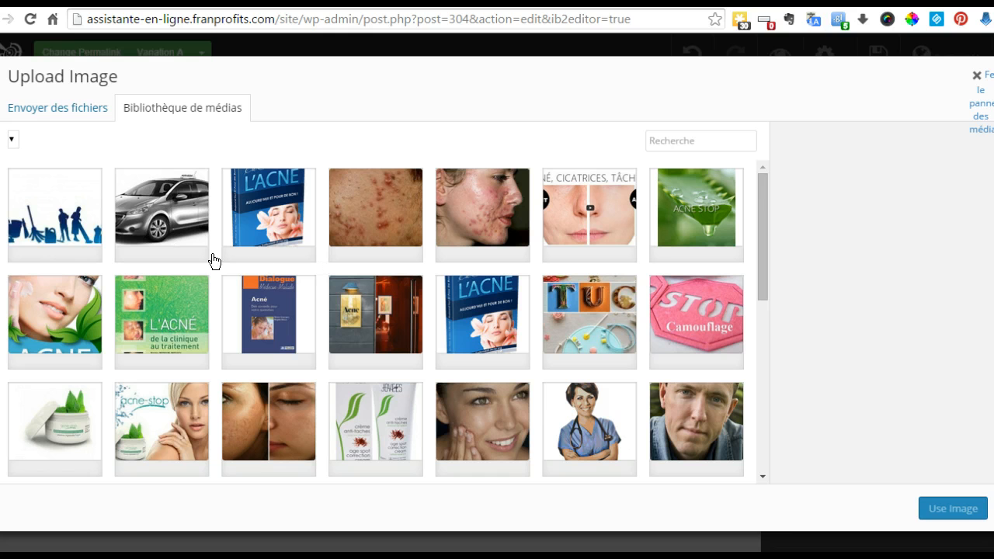
pyautogui.click(589, 225)
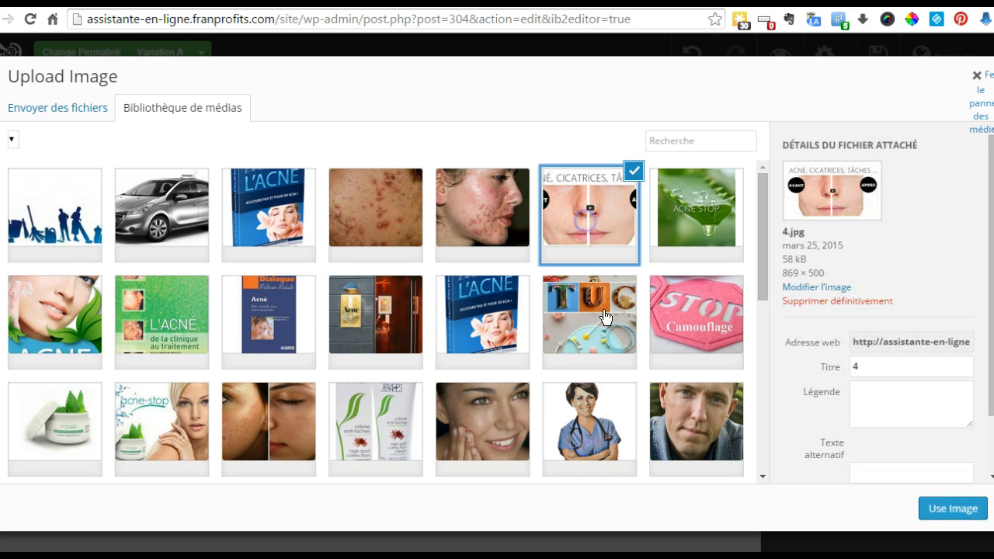
pyautogui.click(949, 509)
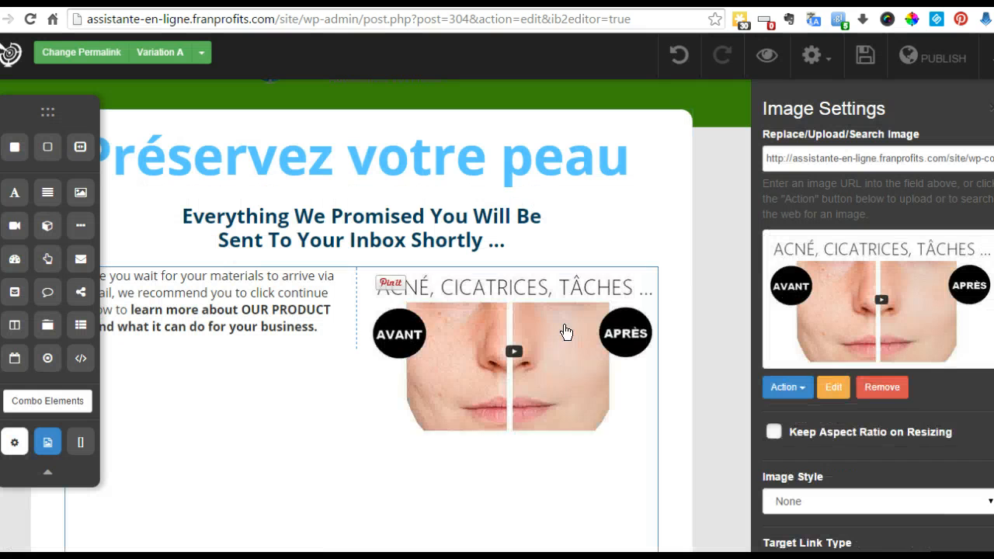
pyautogui.scroll(-5, 853, 454)
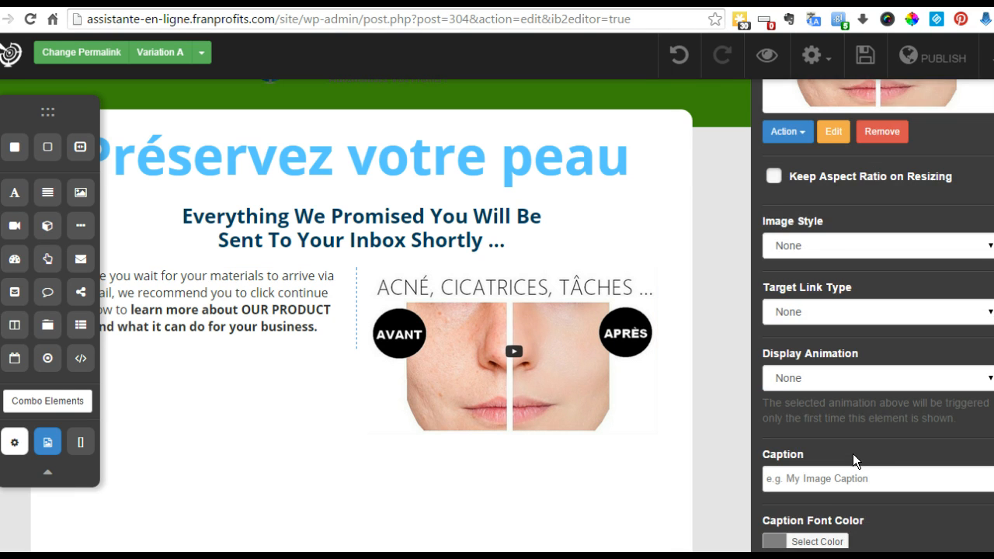
pyautogui.scroll(5, 851, 453)
pyautogui.scroll(-5, 851, 453)
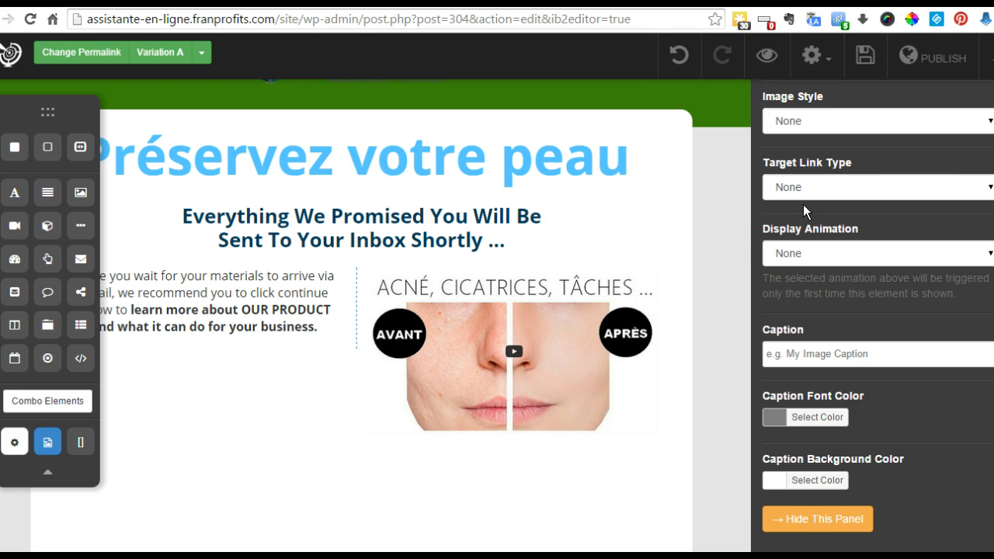
pyautogui.click(849, 187)
pyautogui.click(840, 183)
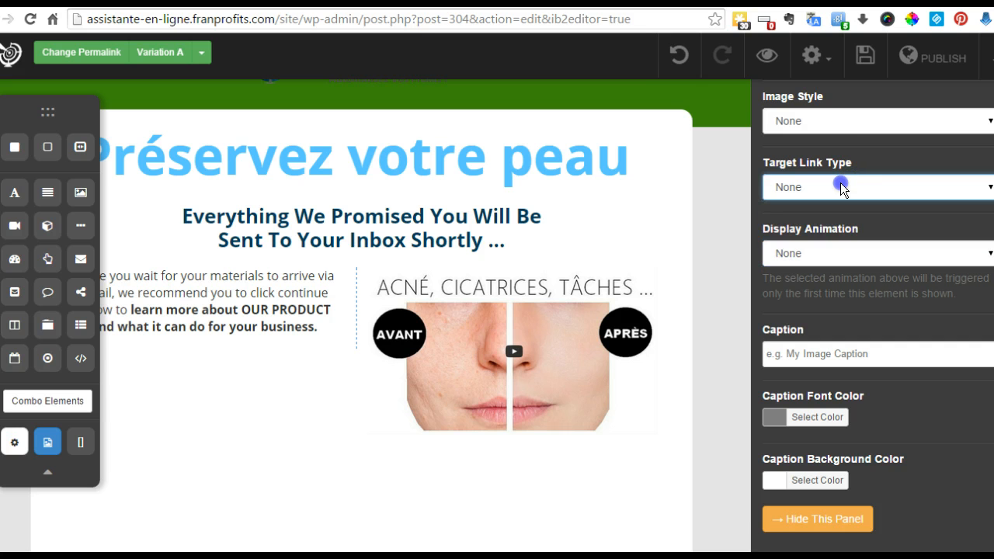
# Try the Rounded Edge, Thumbnail, None and Circle image styles on the before/after picture
pyautogui.click(848, 123)
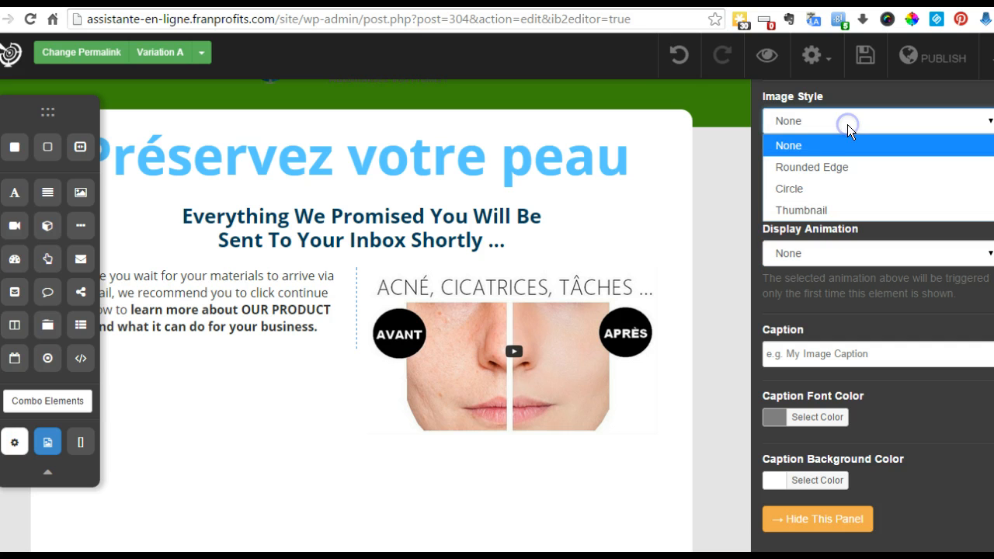
pyautogui.click(837, 165)
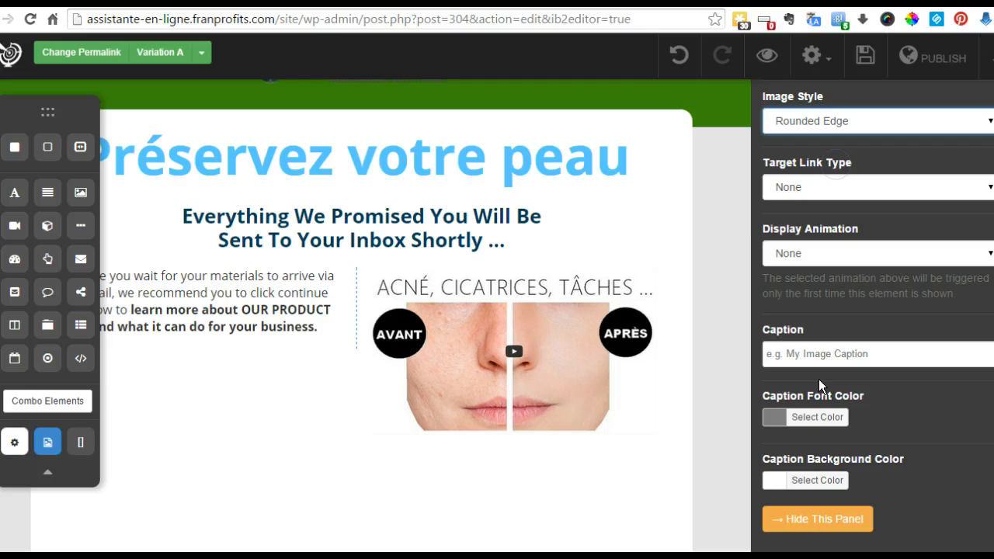
pyautogui.click(819, 118)
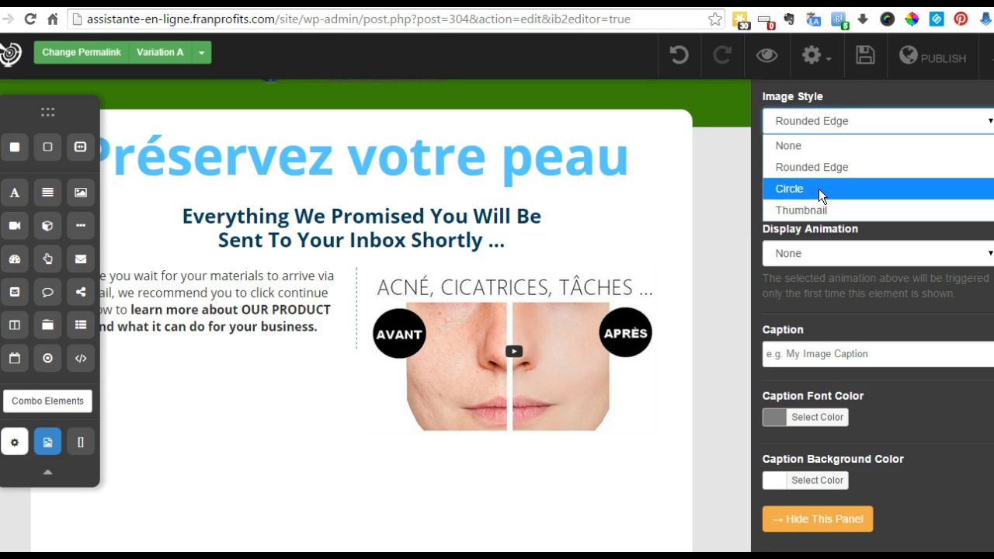
pyautogui.click(820, 210)
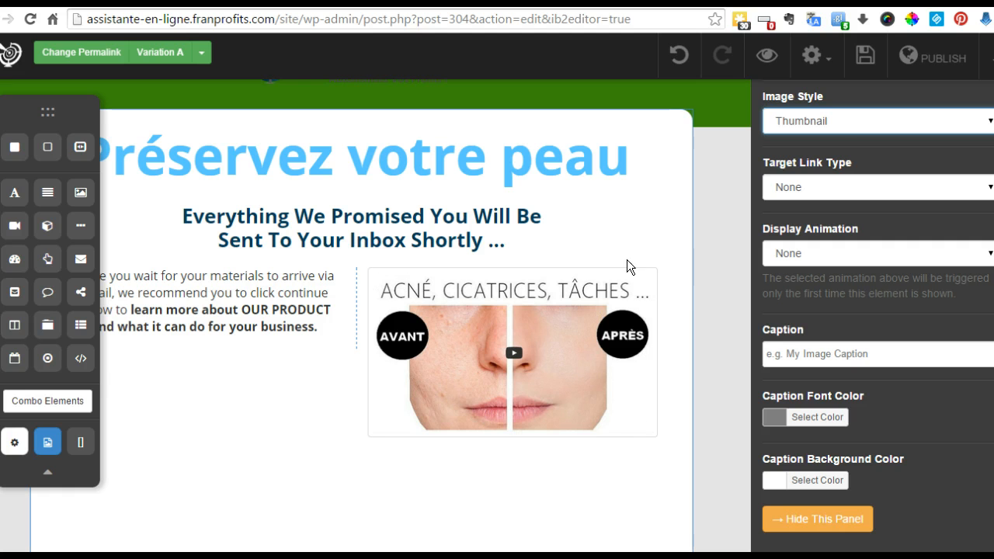
pyautogui.click(828, 118)
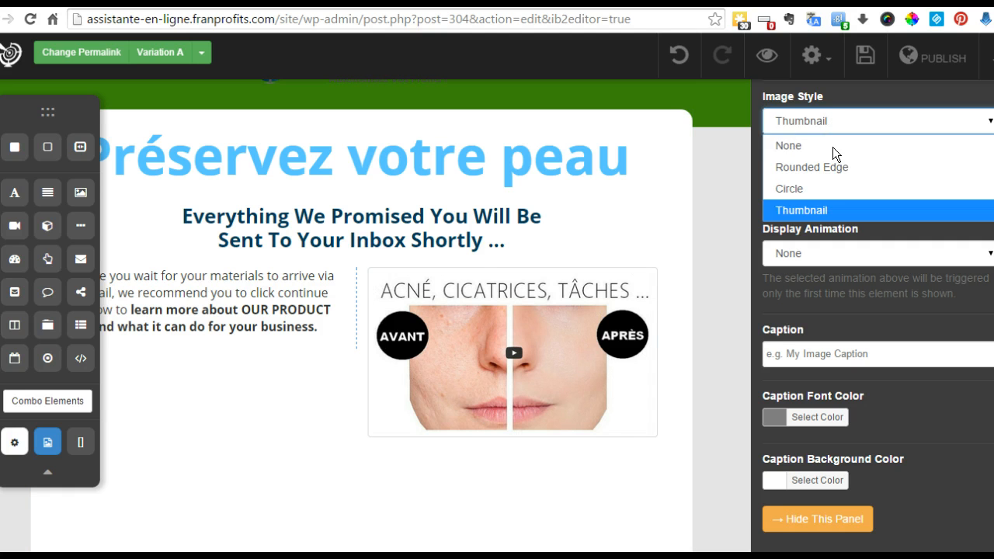
pyautogui.click(832, 147)
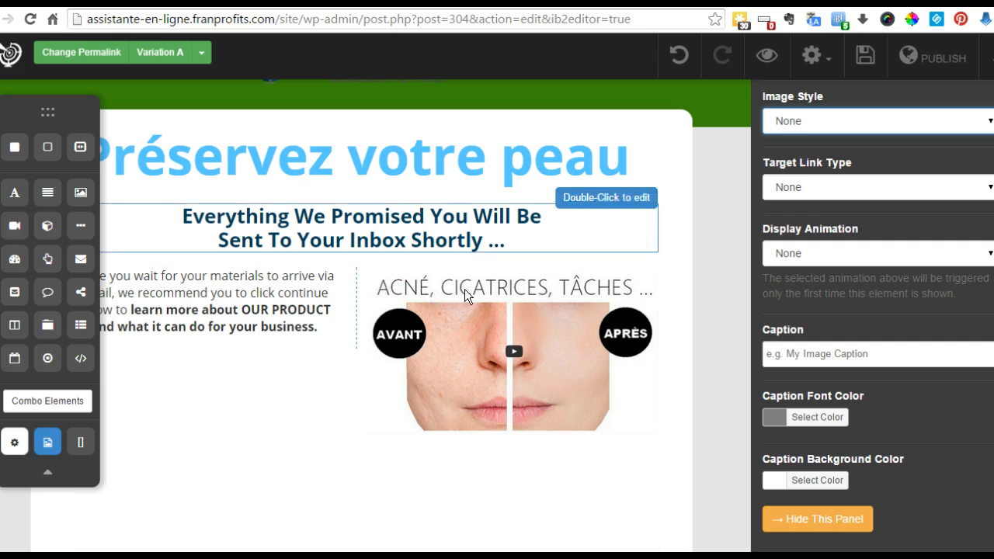
pyautogui.click(852, 129)
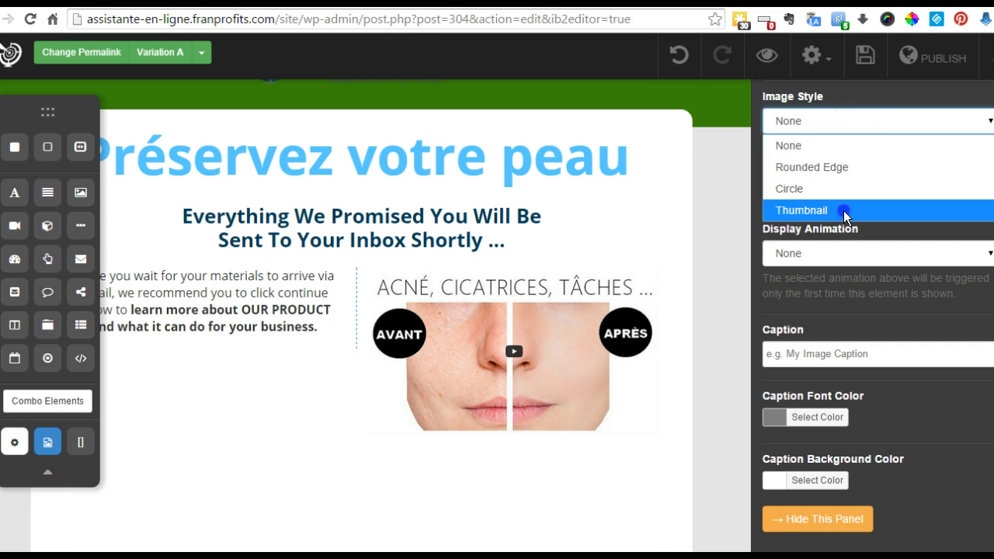
pyautogui.click(844, 211)
pyautogui.click(833, 118)
pyautogui.click(824, 187)
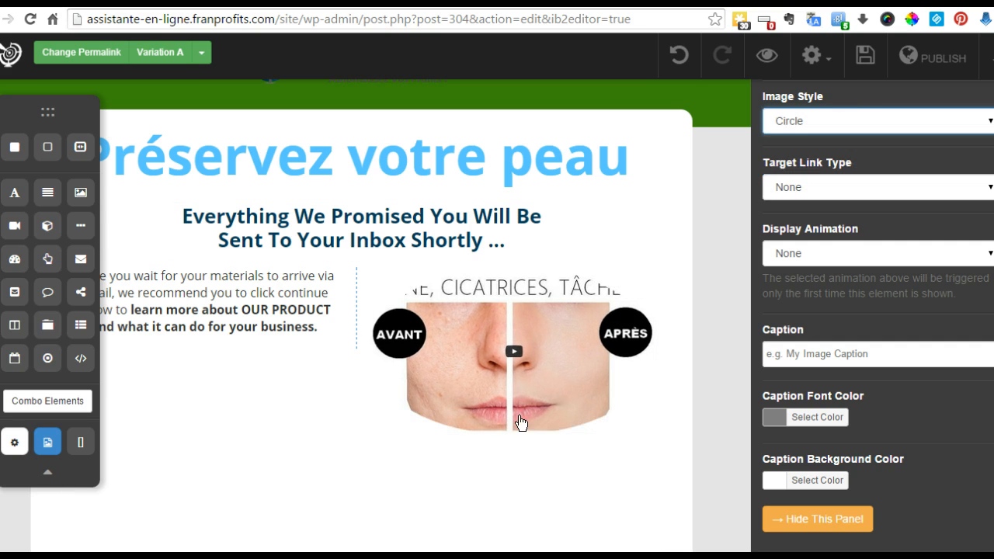
# Set the before/after picture's image style to Thumbnail and hide the image settings
pyautogui.click(876, 120)
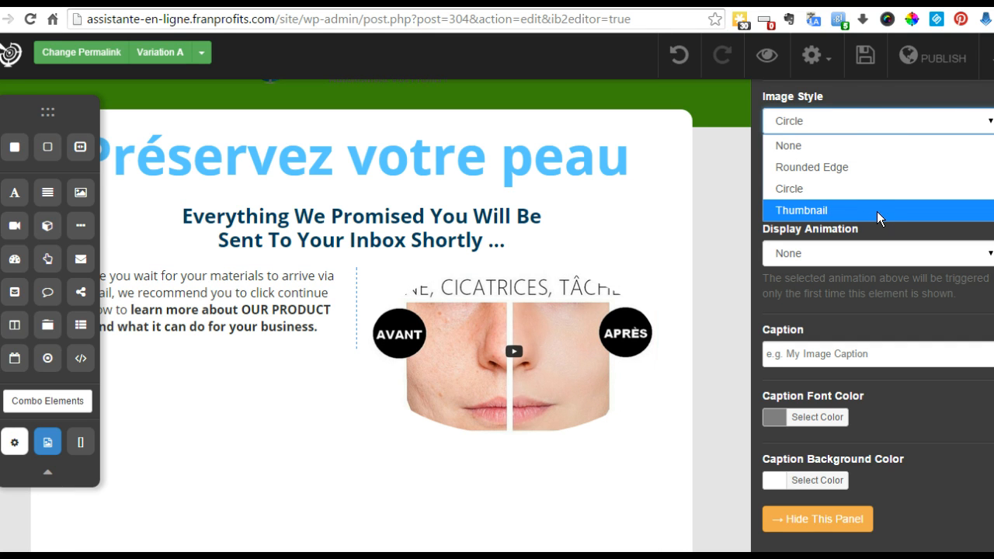
pyautogui.click(872, 210)
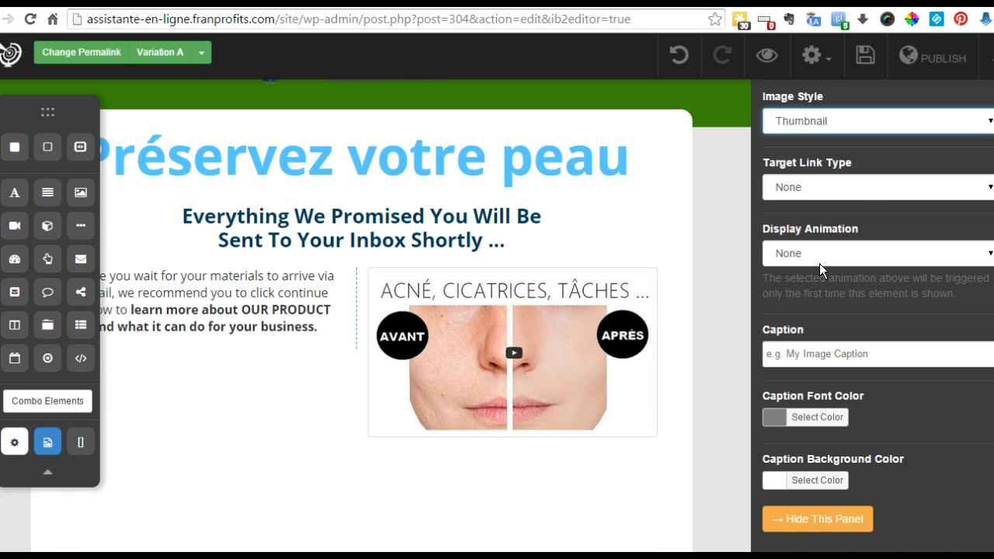
pyautogui.click(792, 520)
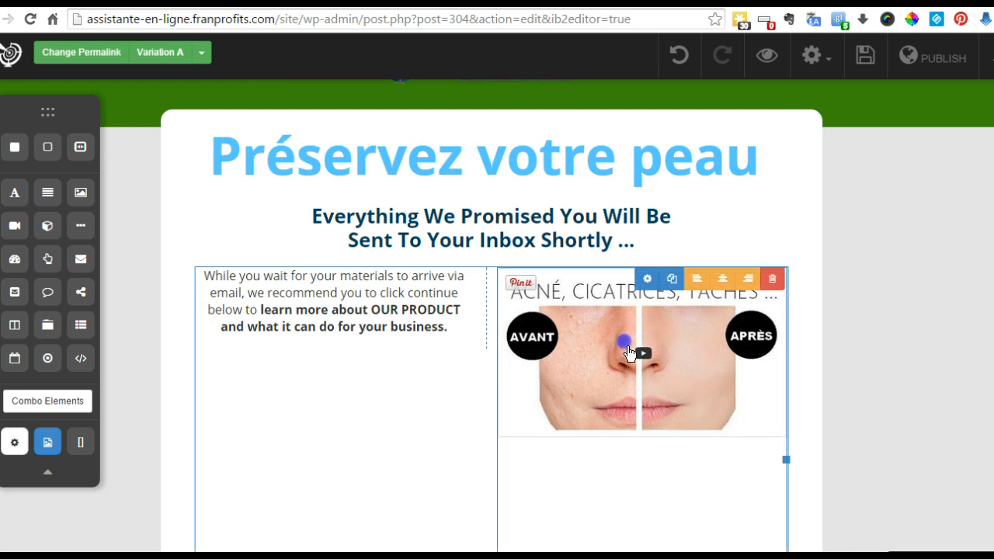
# Reduce the height of the before/after image element to remove the empty space between the picture and the button
pyautogui.scroll(-3, 657, 380)
pyautogui.click(624, 287)
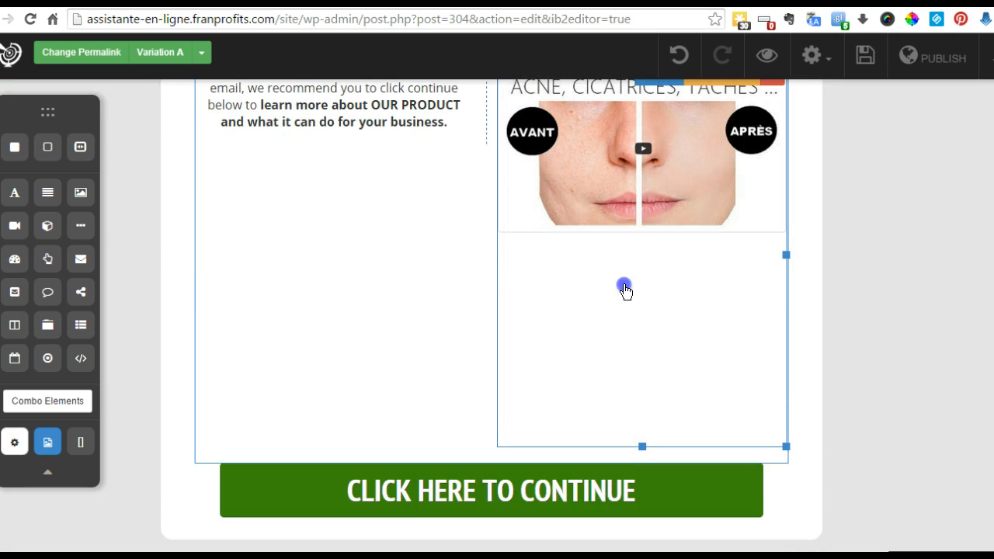
pyautogui.moveTo(644, 445); pyautogui.dragTo(641, 419)
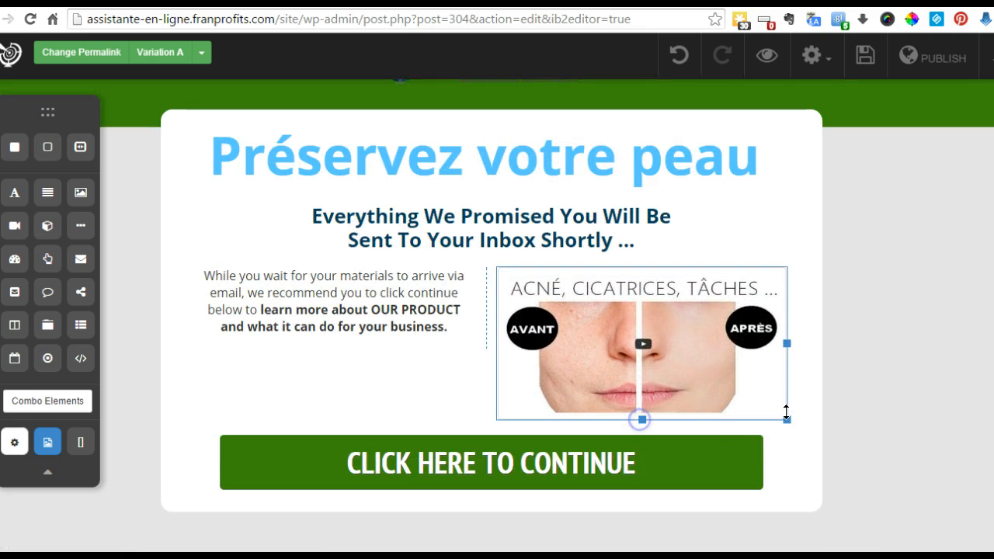
# Add a third column to the columns element holding the paragraph and the image
pyautogui.click(413, 377)
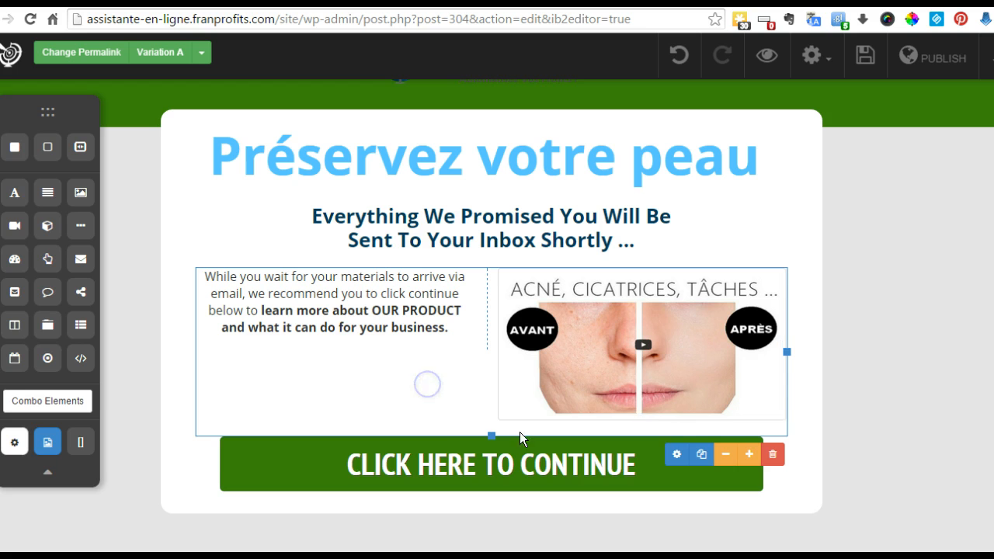
pyautogui.click(429, 372)
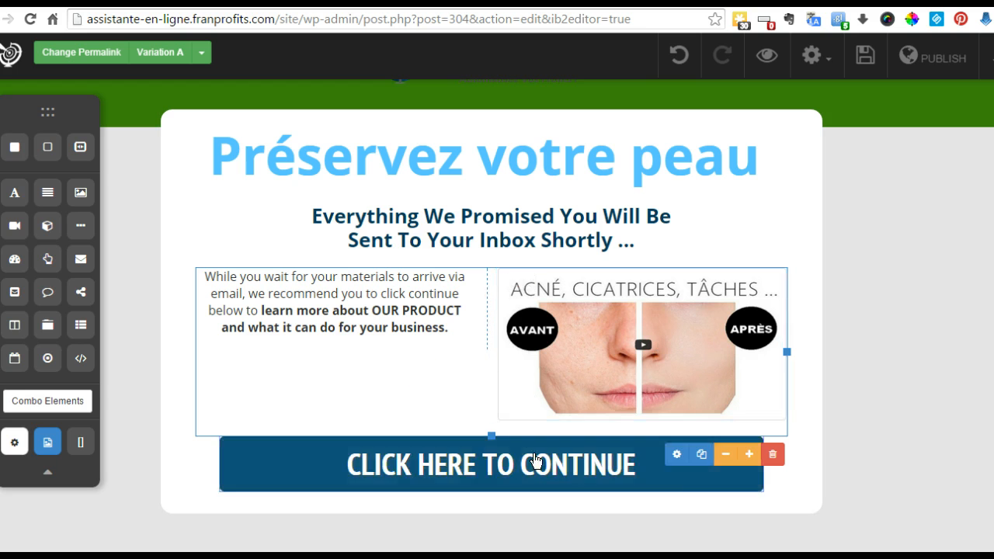
pyautogui.click(749, 456)
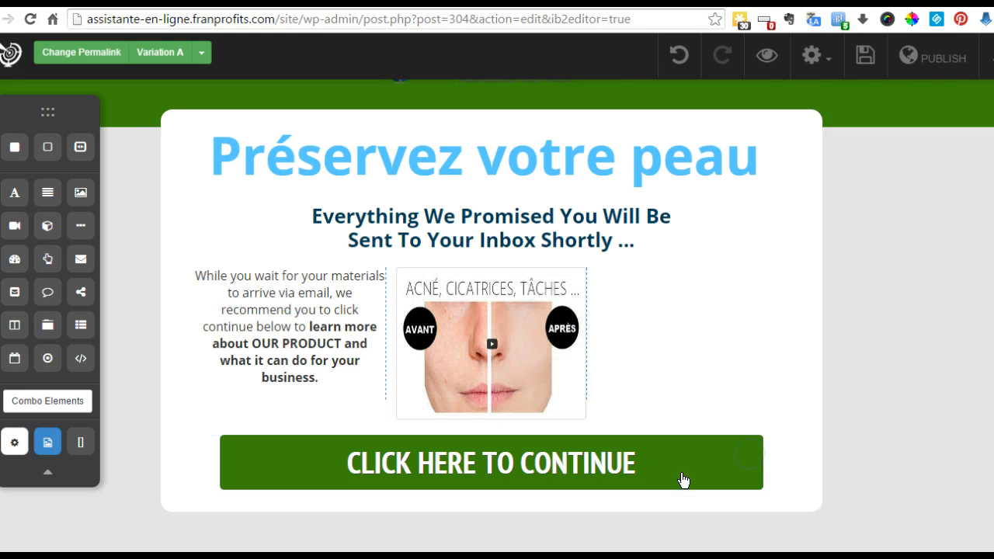
# Place a new title element in the empty third column beside the image
pyautogui.click(656, 361)
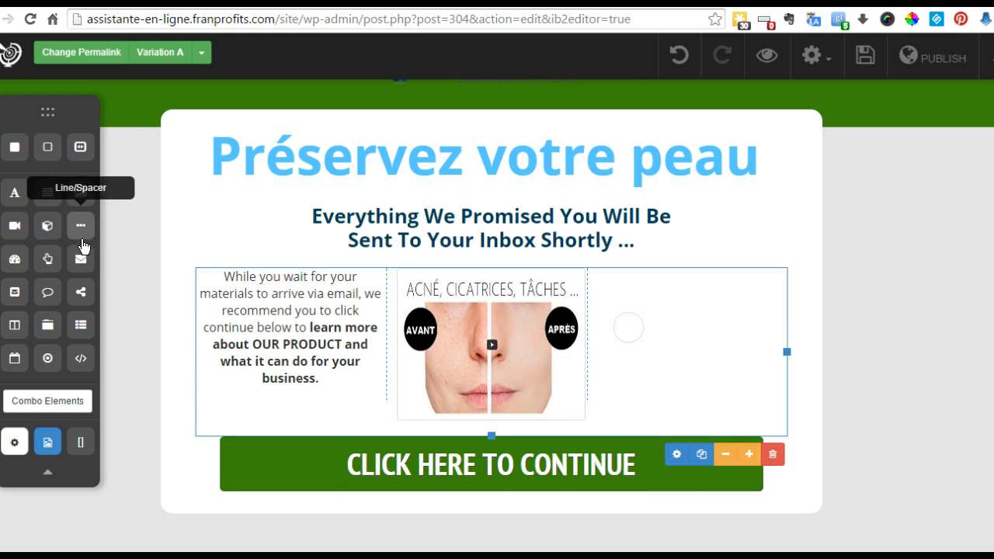
pyautogui.click(18, 194)
pyautogui.moveTo(19, 194); pyautogui.dragTo(692, 357)
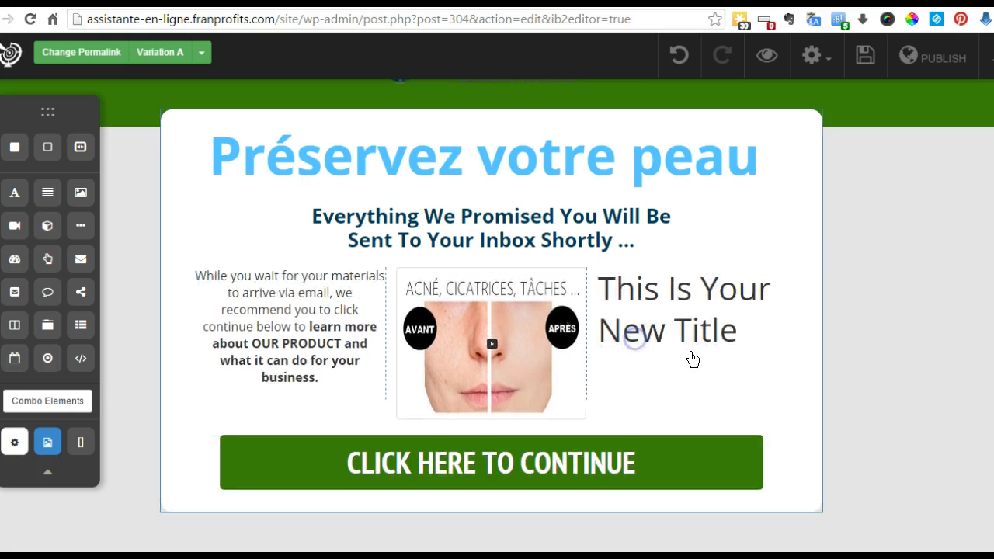
# Delete the title element from the third column and remove that empty column from the columns element
pyautogui.click(727, 319)
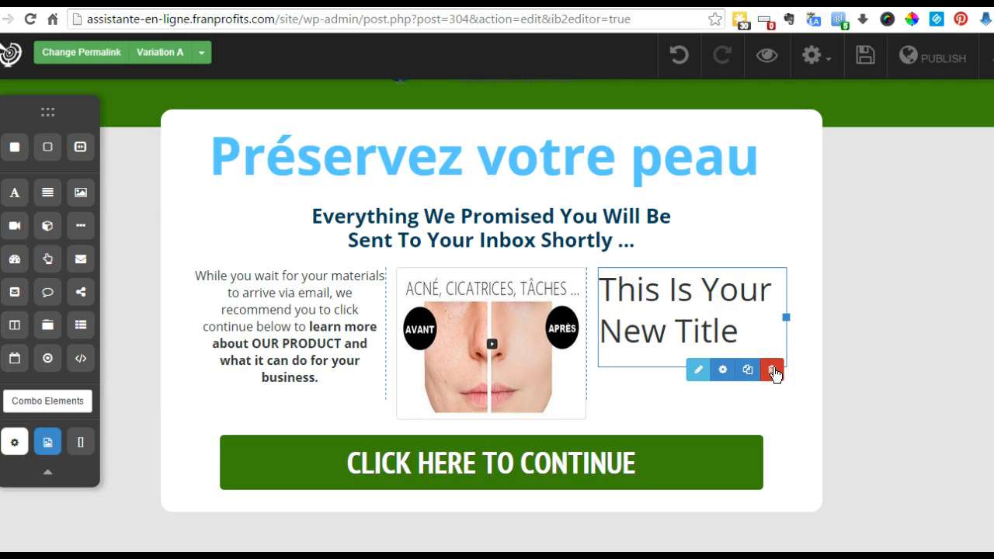
pyautogui.press('Delete')
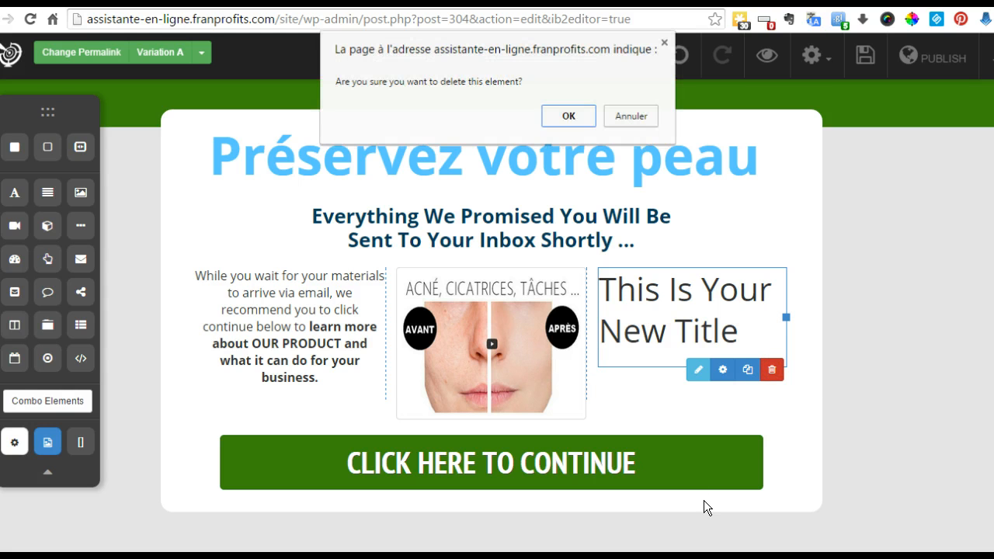
pyautogui.click(568, 118)
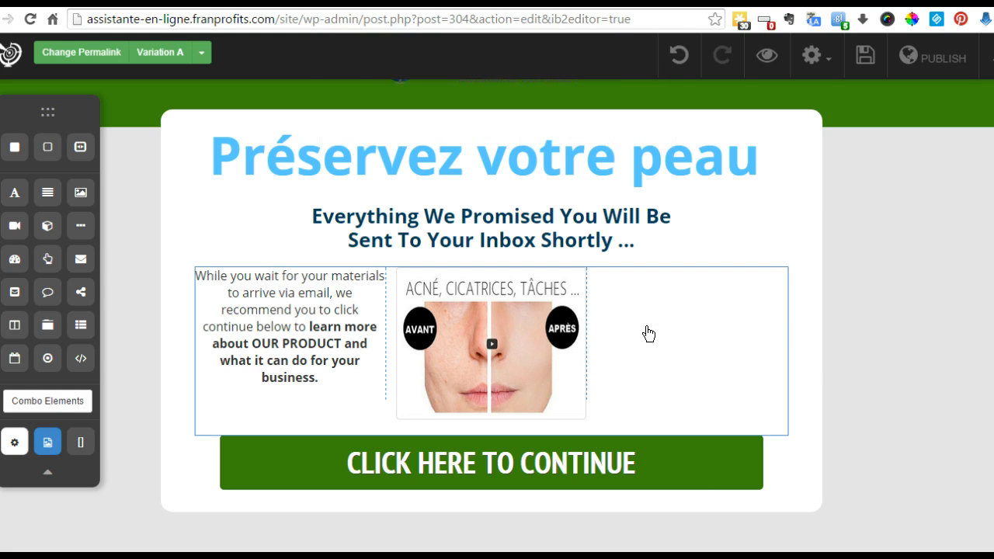
pyautogui.click(655, 398)
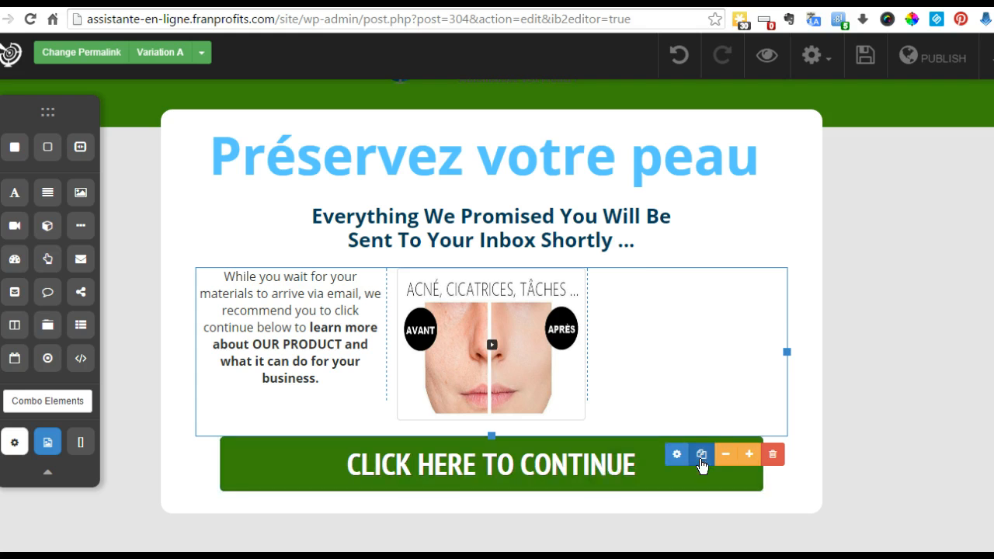
pyautogui.click(730, 458)
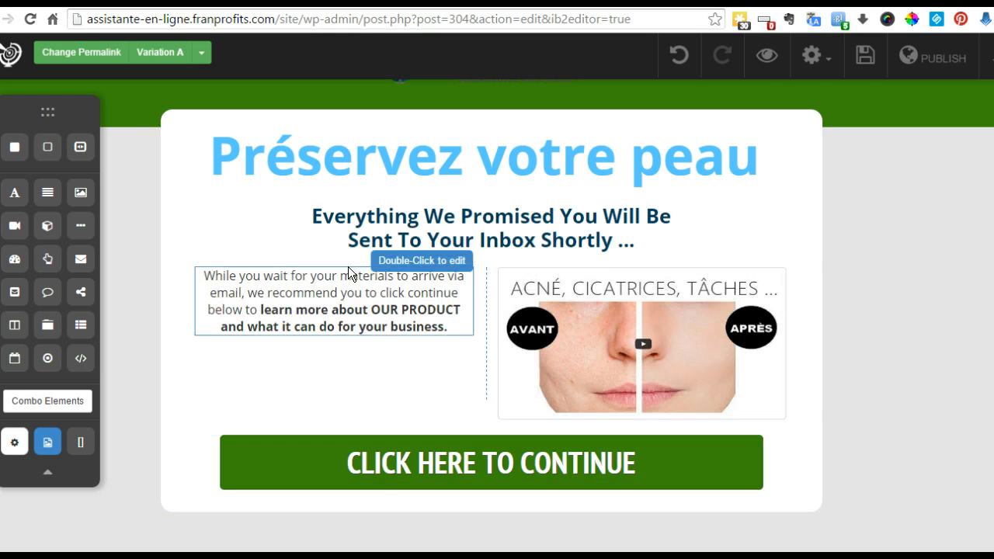
# Insert a line/spacer element above the paragraph in the first column
pyautogui.click(394, 328)
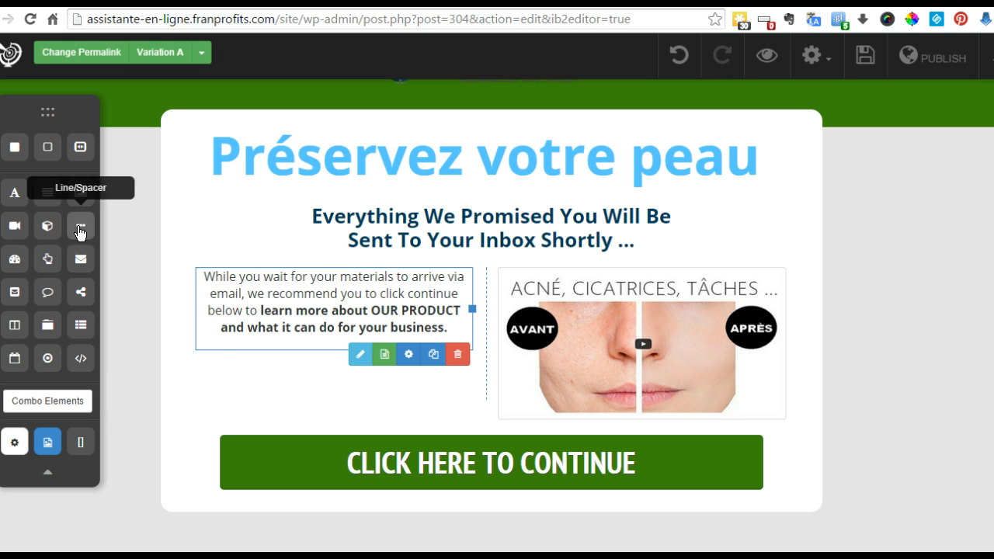
pyautogui.moveTo(81, 232); pyautogui.dragTo(202, 261)
pyautogui.moveTo(254, 265); pyautogui.dragTo(257, 295)
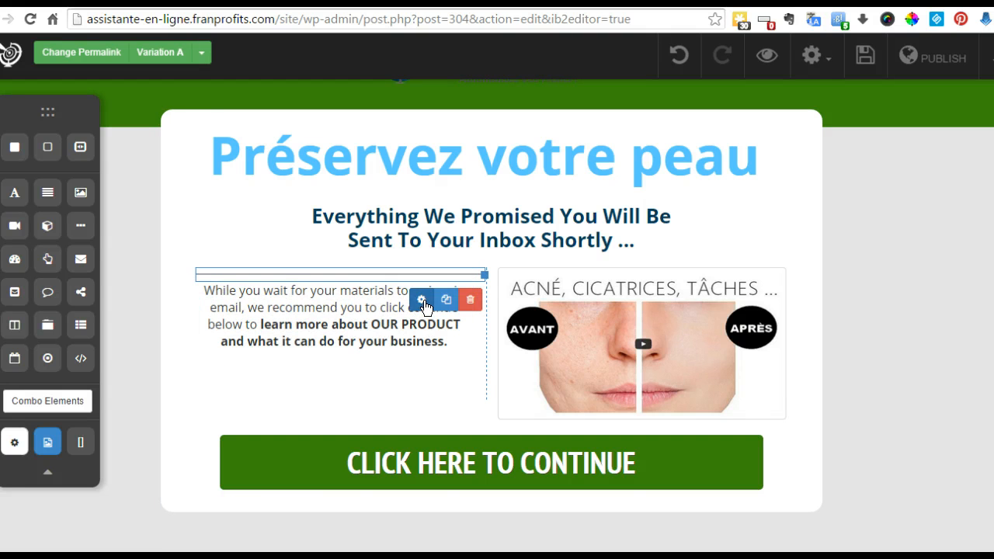
# Set the spacer's line style to None and its spacing to 18 px, and hide its settings
pyautogui.click(422, 298)
pyautogui.click(828, 221)
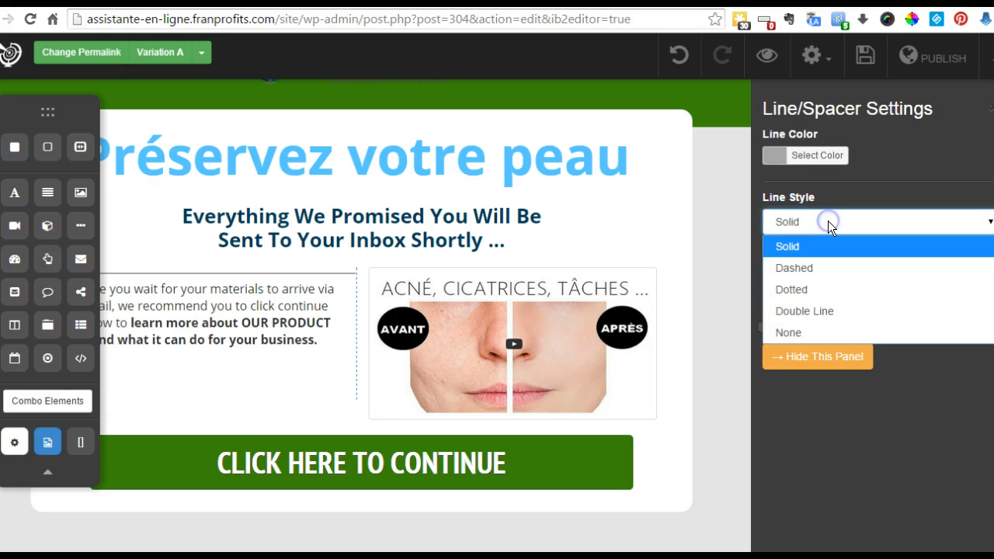
pyautogui.click(829, 336)
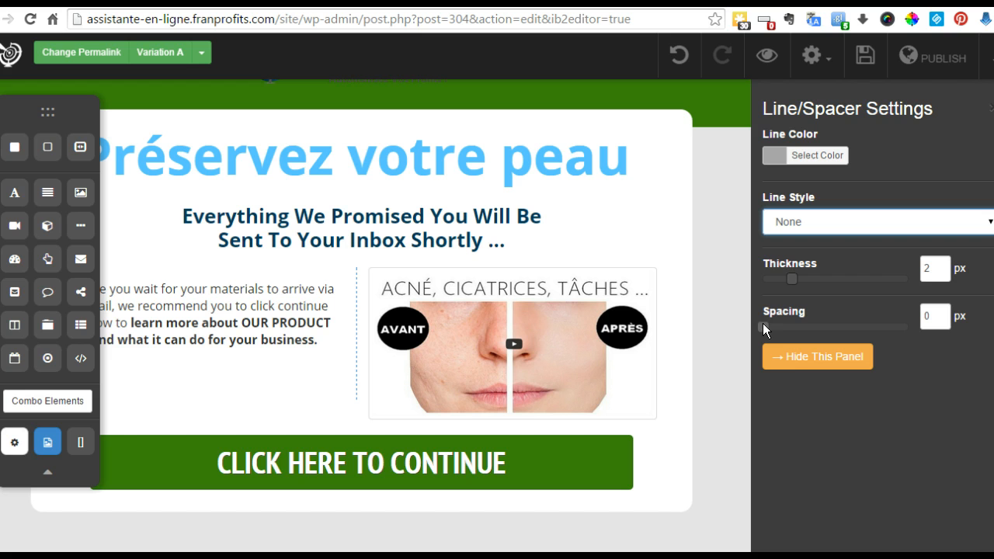
pyautogui.moveTo(763, 327); pyautogui.dragTo(817, 327)
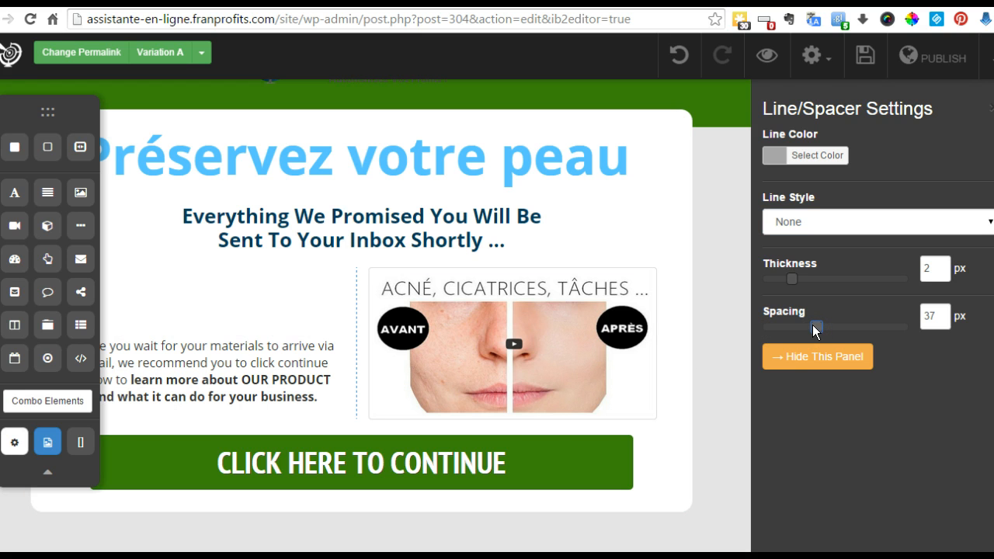
pyautogui.moveTo(812, 325); pyautogui.dragTo(780, 332)
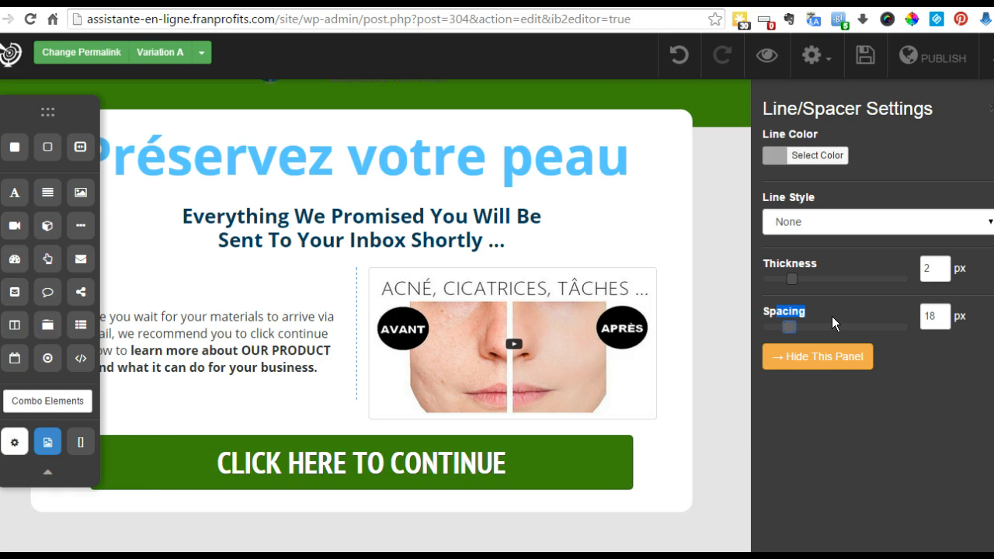
pyautogui.click(817, 359)
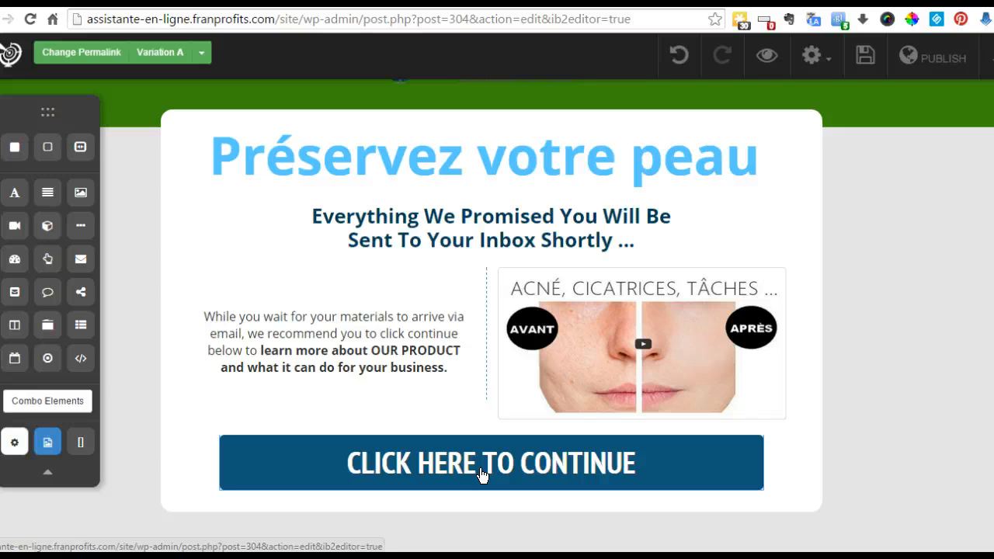
# Set the target link type of the "Click Here to Continue" button to PopUp
pyautogui.scroll(1, 487, 467)
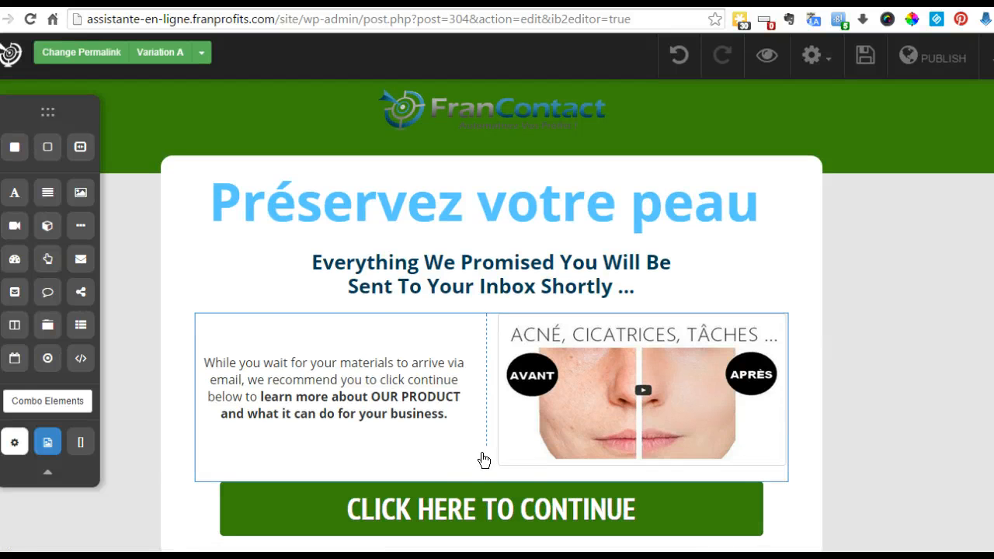
pyautogui.scroll(-1, 483, 459)
pyautogui.click(495, 463)
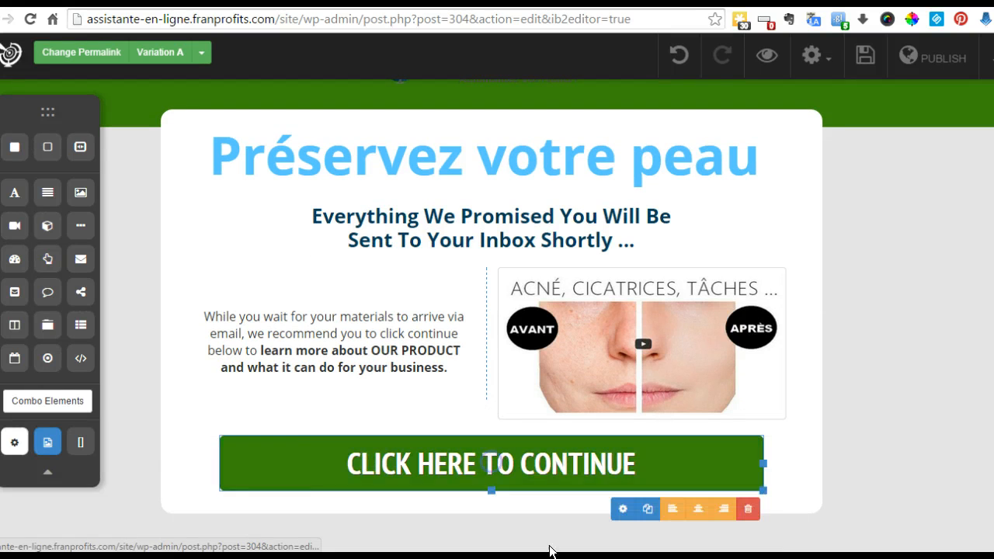
pyautogui.click(623, 510)
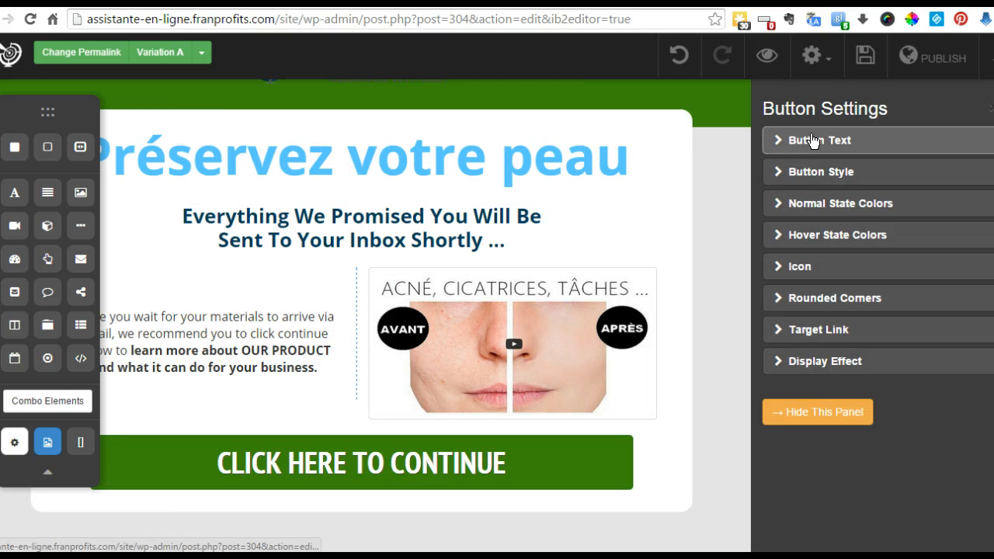
pyautogui.click(834, 334)
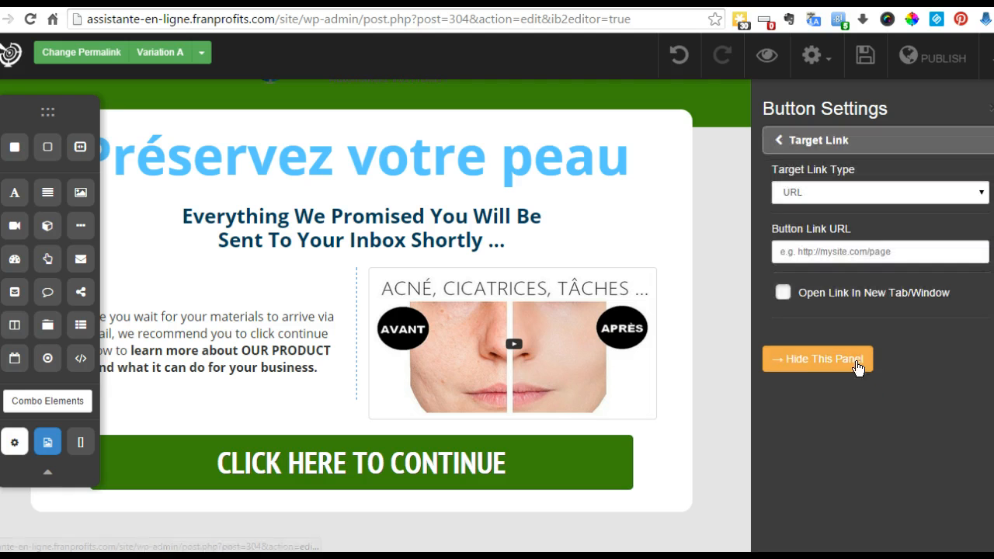
pyautogui.click(828, 192)
pyautogui.click(845, 233)
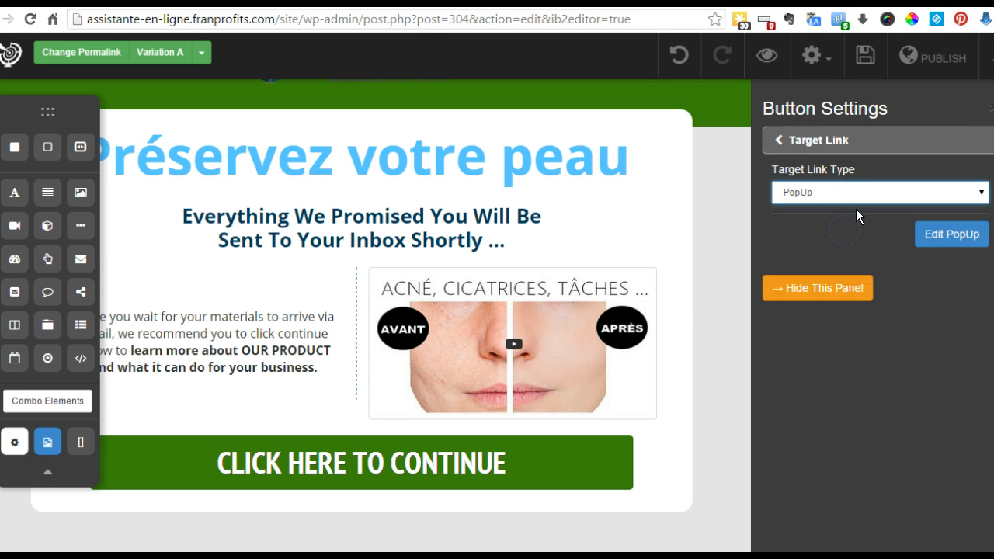
# Open the button's popup for editing and place a new title element in it
pyautogui.click(960, 234)
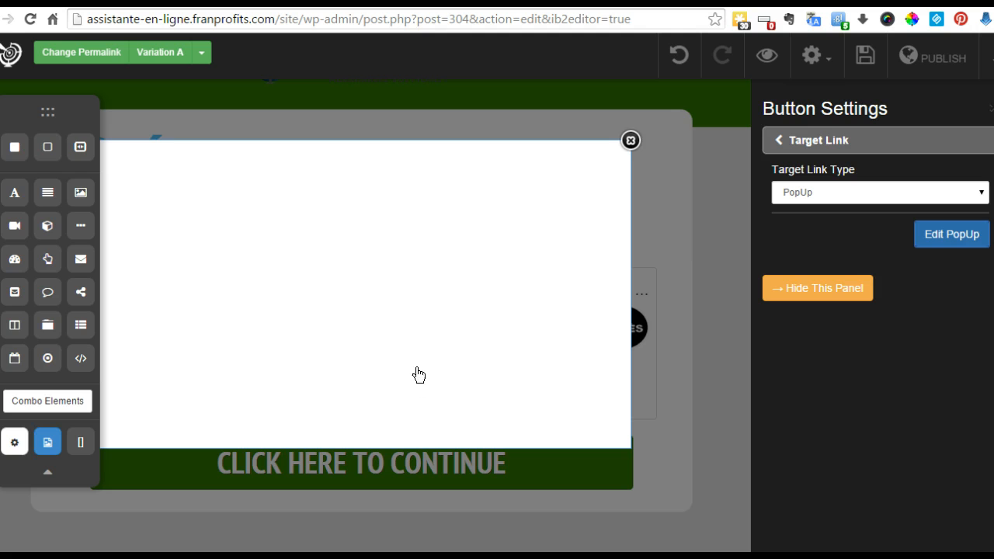
pyautogui.moveTo(49, 108)
pyautogui.mouseDown()
pyautogui.moveTo(1, 102)
pyautogui.moveTo(44, 113)
pyautogui.mouseUp()
pyautogui.click(253, 237)
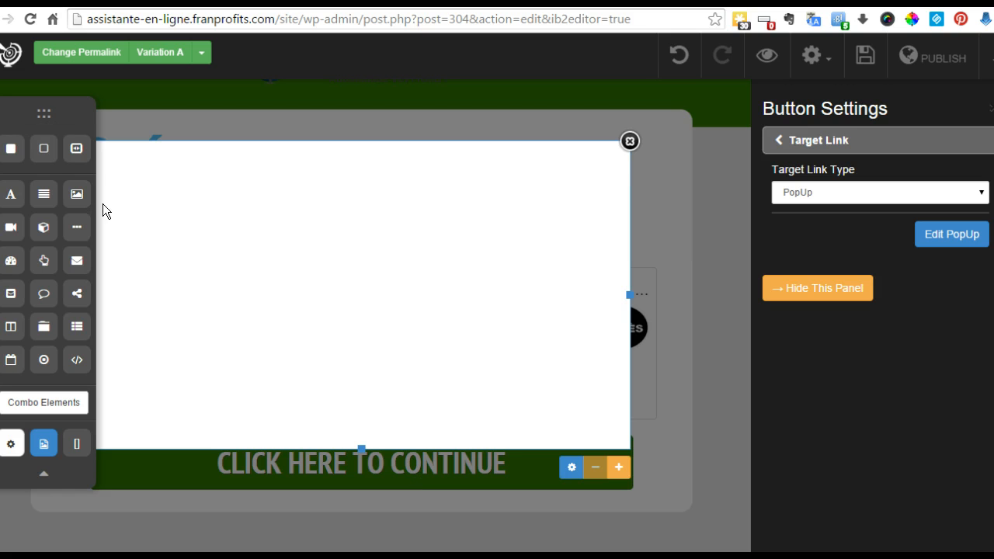
pyautogui.moveTo(11, 194); pyautogui.dragTo(321, 233)
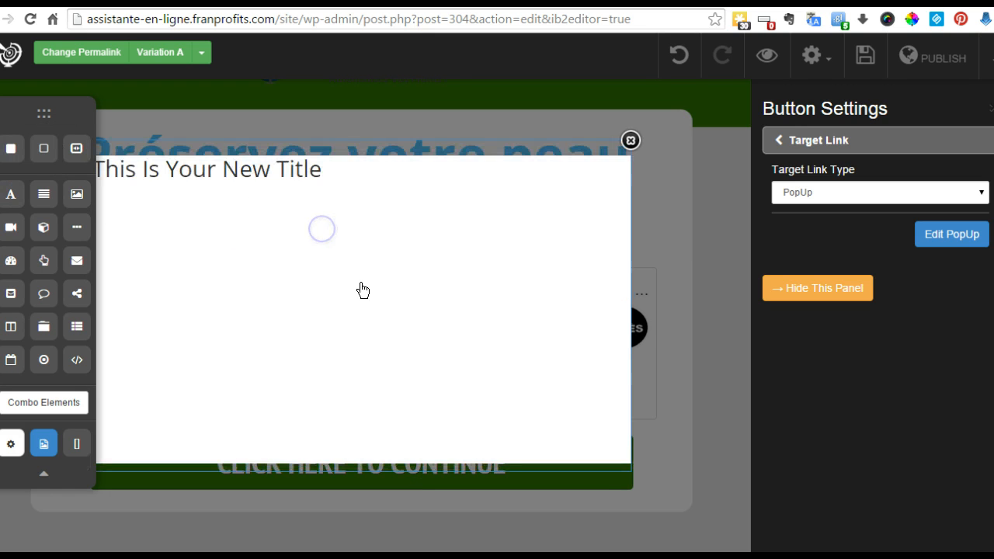
# Replace the popup title's text with "Téléchargez la liste des ingrédients évoqués dans l'article"
pyautogui.click(290, 169)
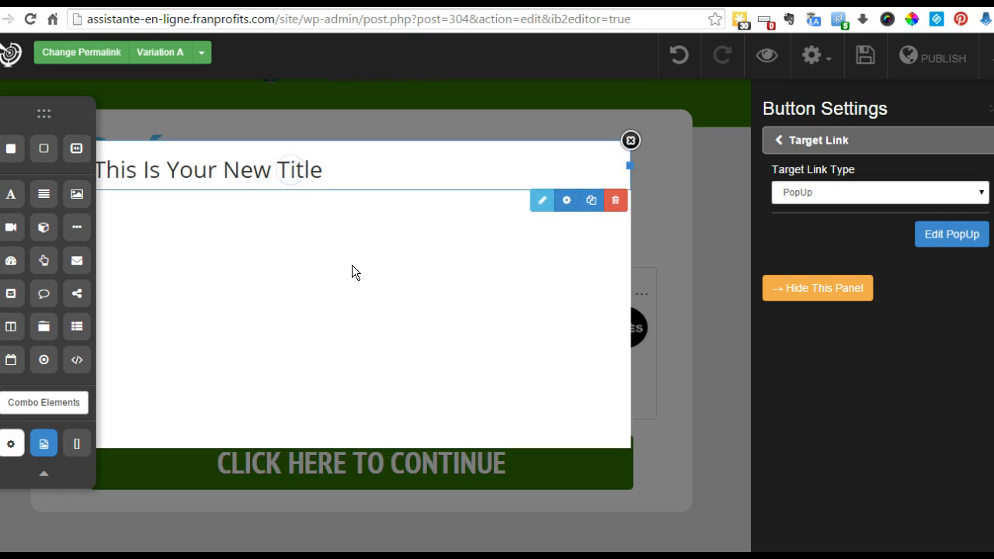
pyautogui.click(304, 175)
pyautogui.click(232, 138)
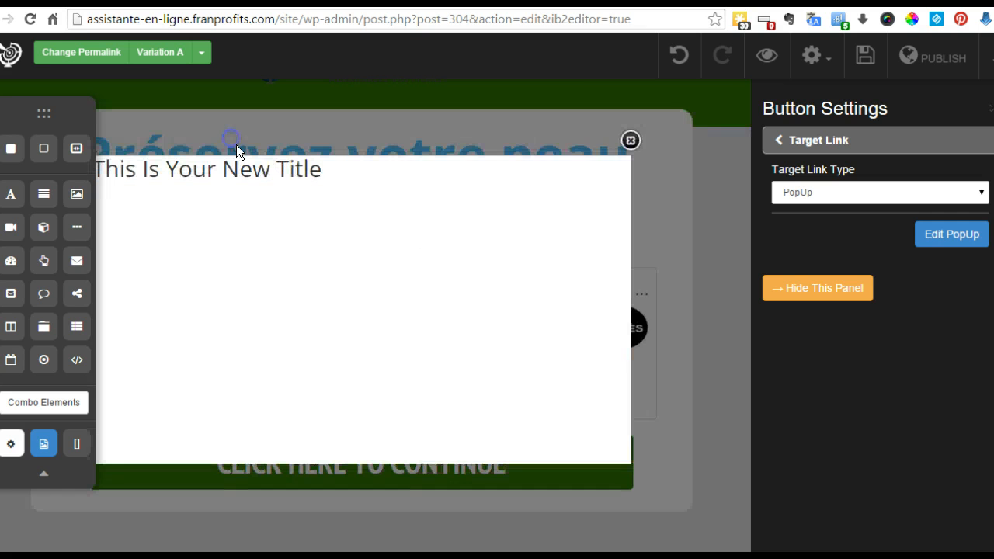
pyautogui.doubleClick(275, 169)
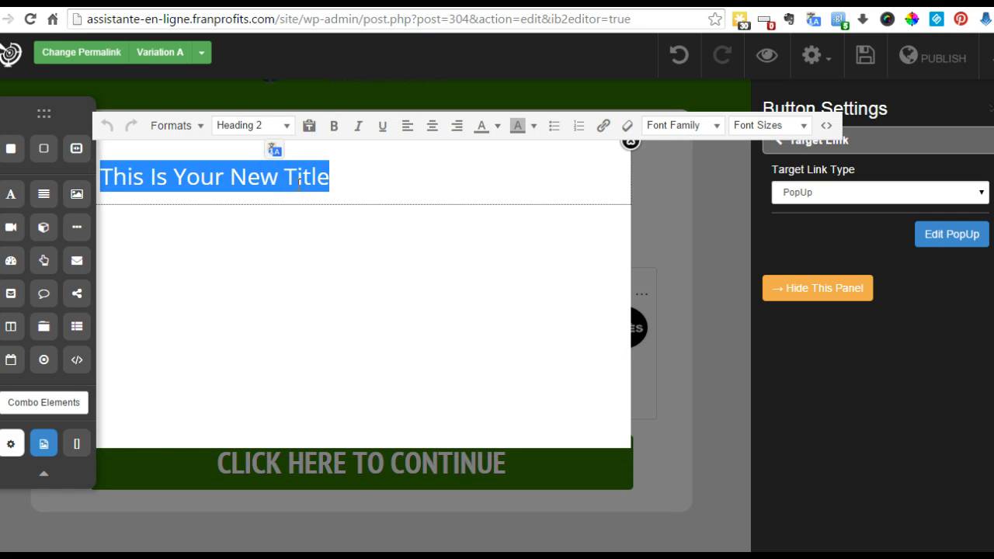
pyautogui.write('Téléchargez le')
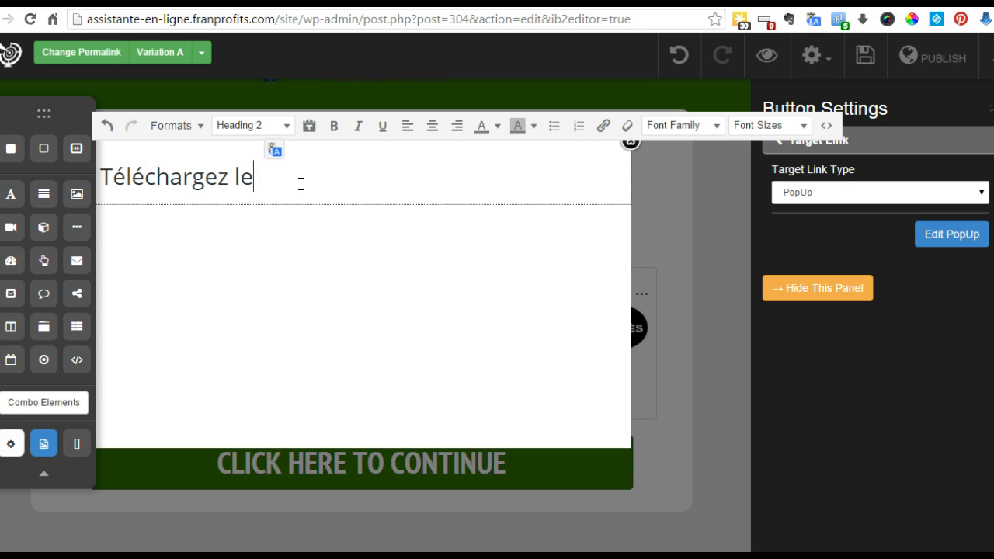
pyautogui.write('s consei')
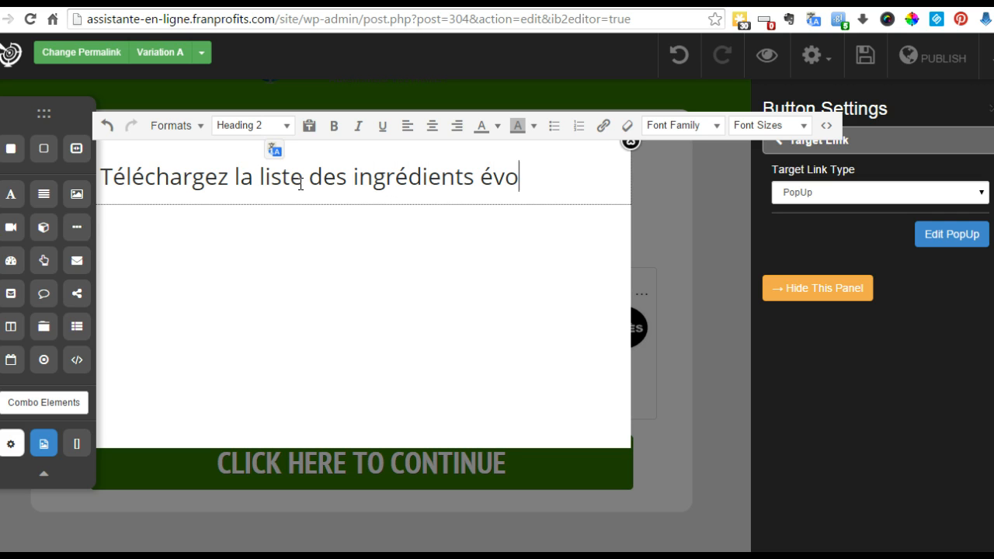
pyautogui.write('qué')
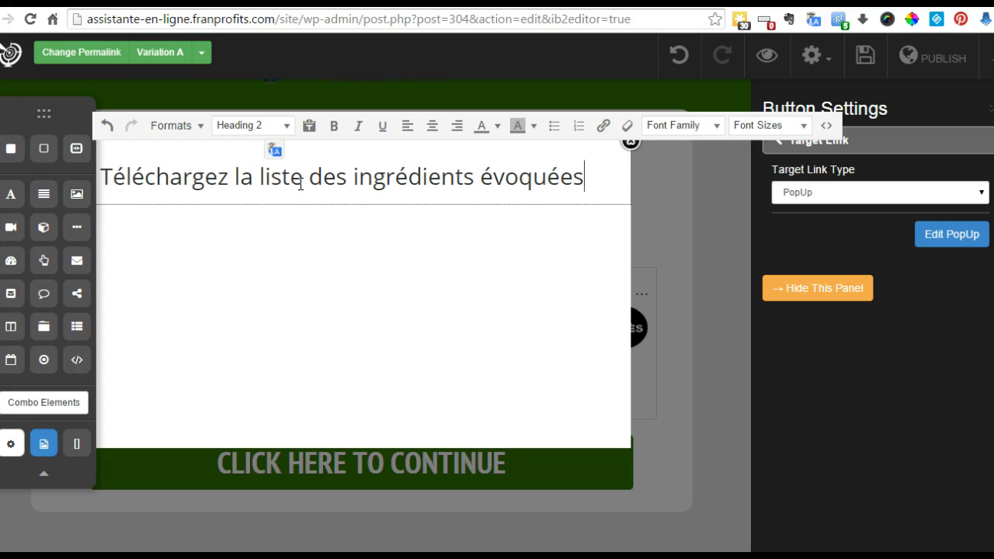
pyautogui.write("s dans l'articl")
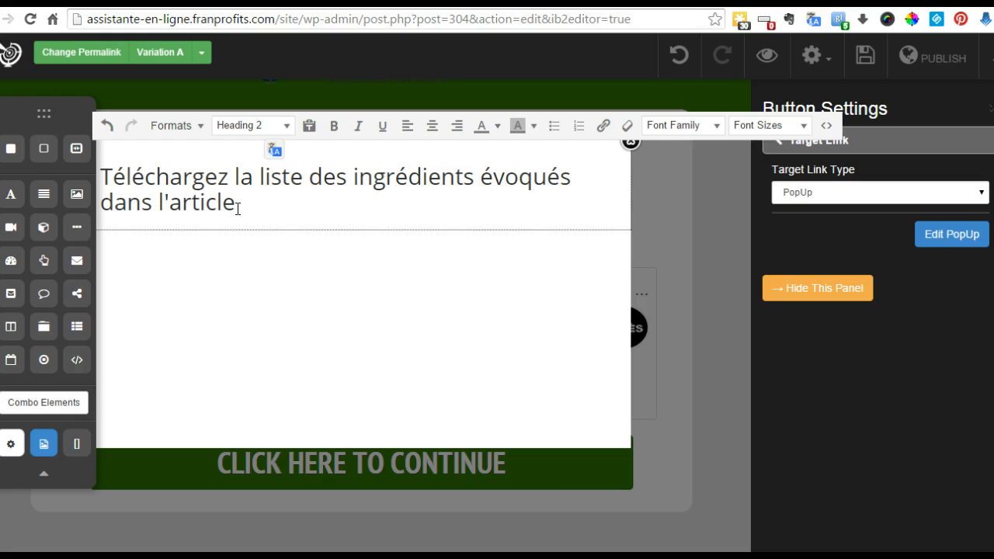
pyautogui.click(250, 297)
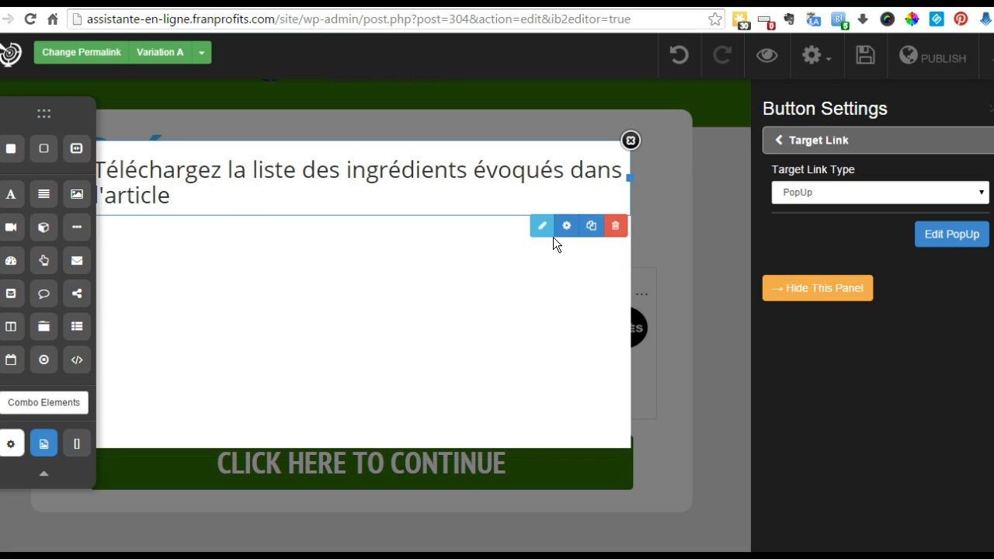
# Format the popup title as Heading 1 and center it
pyautogui.click(458, 183)
pyautogui.click(279, 148)
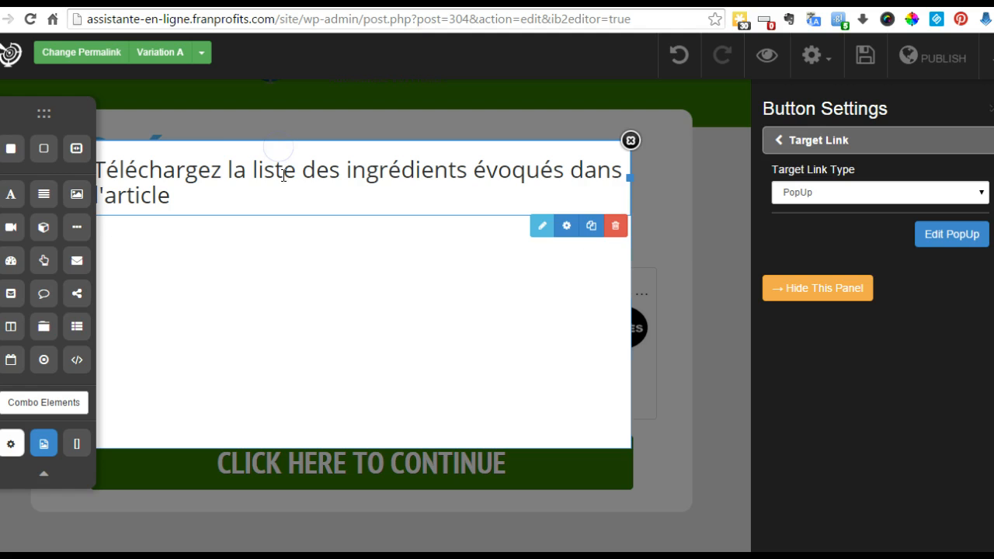
pyautogui.tripleClick(276, 166)
pyautogui.click(286, 127)
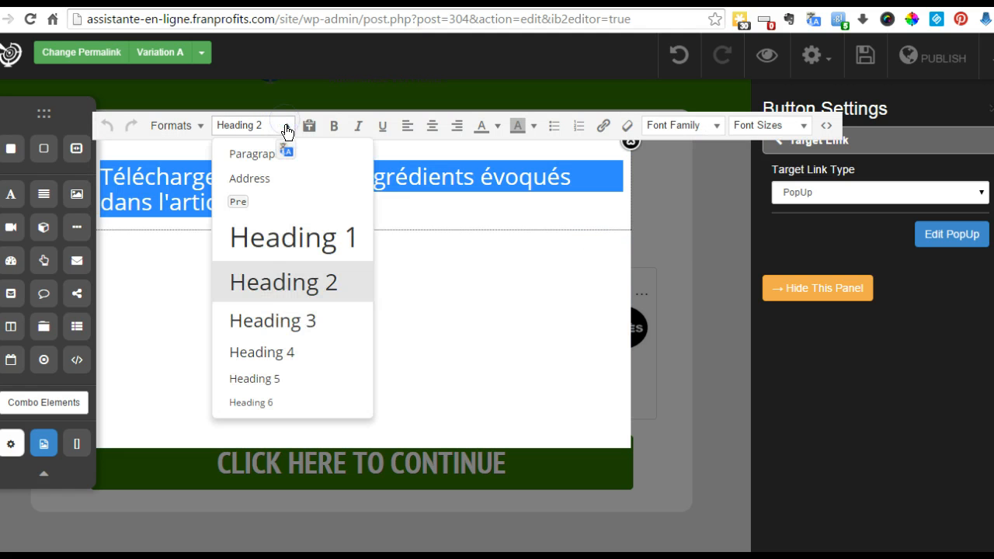
pyautogui.click(277, 236)
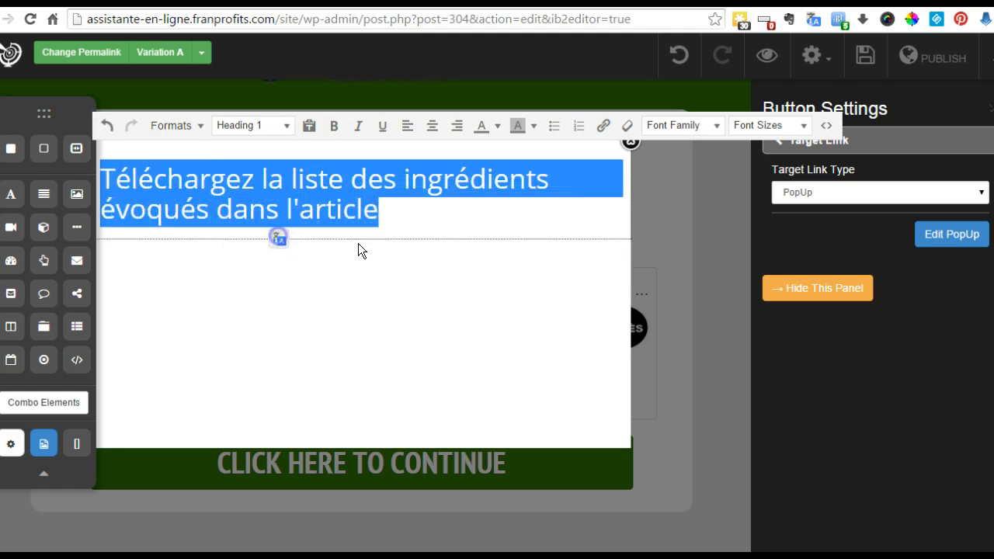
pyautogui.click(433, 125)
pyautogui.click(417, 292)
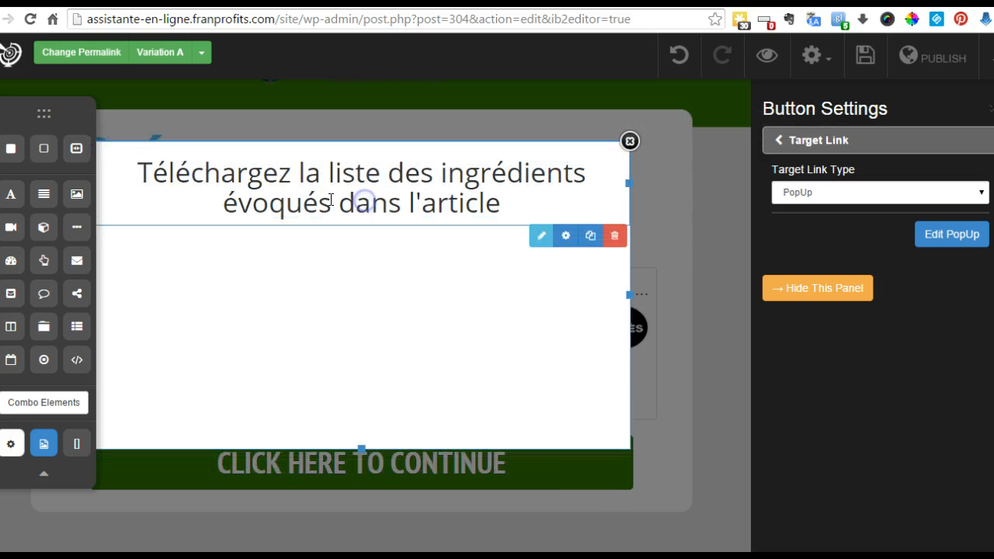
# Try to place a line/spacer element below the title in the popup
pyautogui.click(295, 256)
pyautogui.click(450, 200)
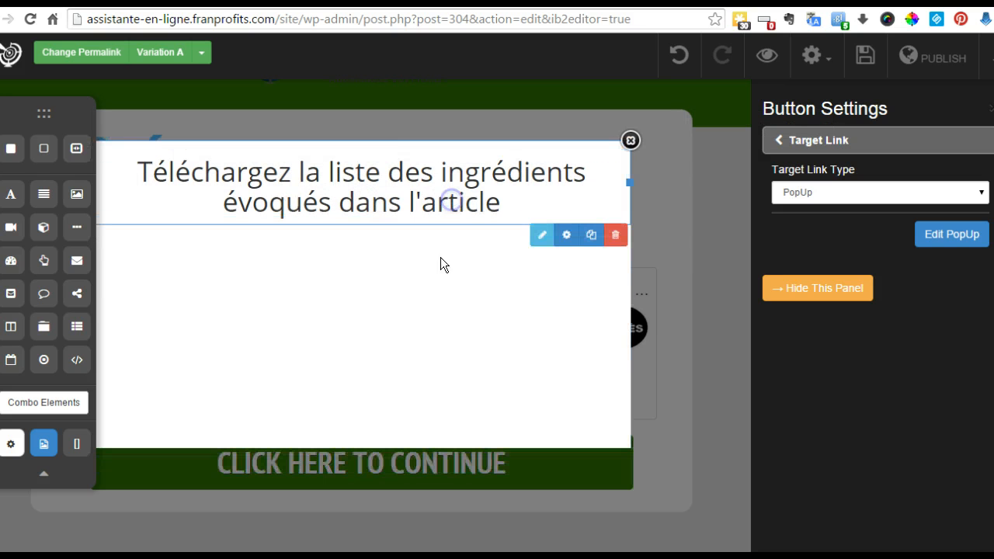
pyautogui.click(391, 256)
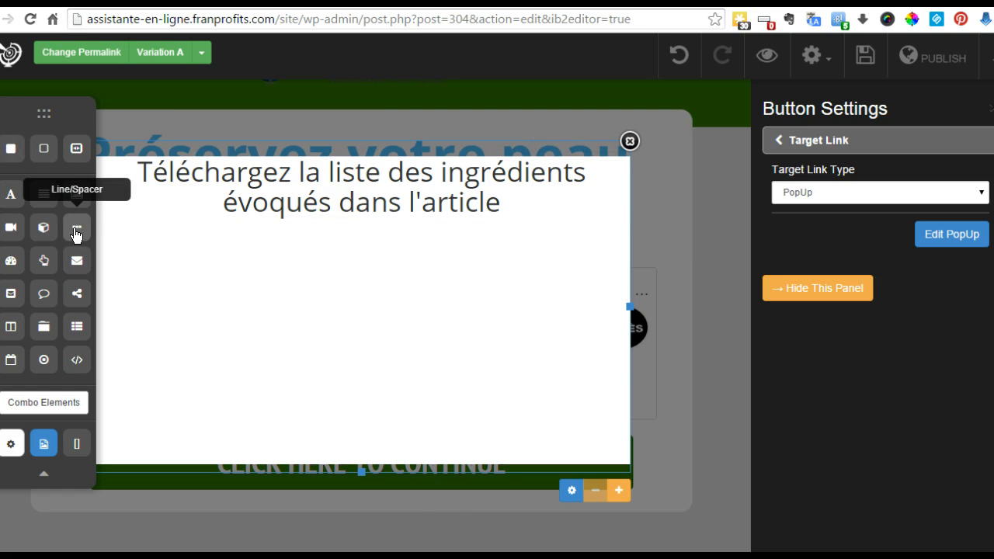
pyautogui.moveTo(140, 227); pyautogui.dragTo(274, 226)
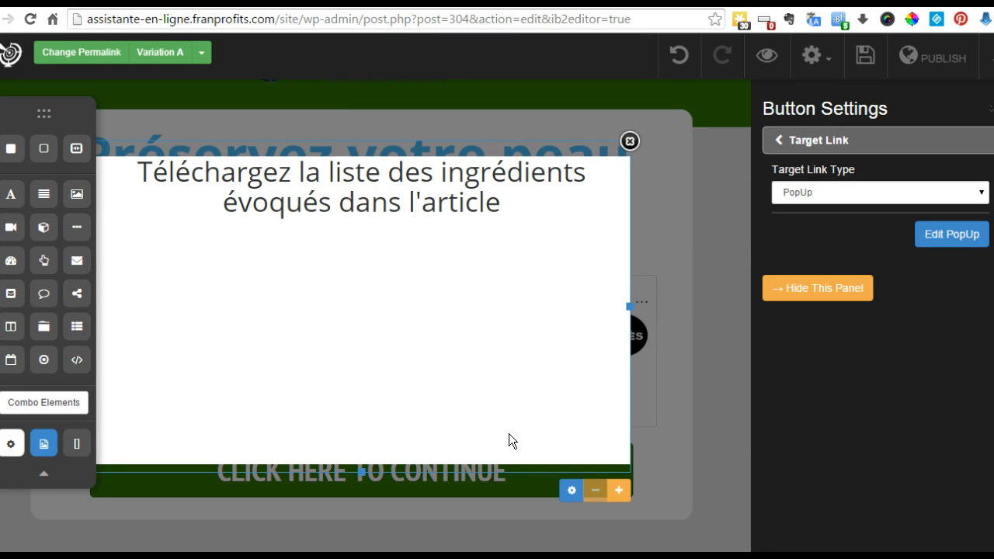
# Add a second column to the popup and remove it again
pyautogui.click(619, 490)
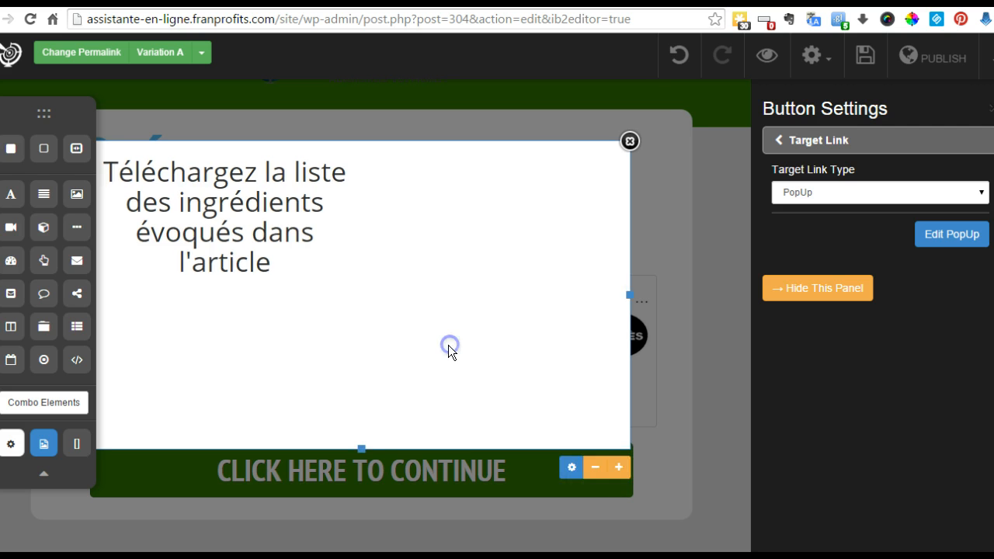
pyautogui.click(592, 469)
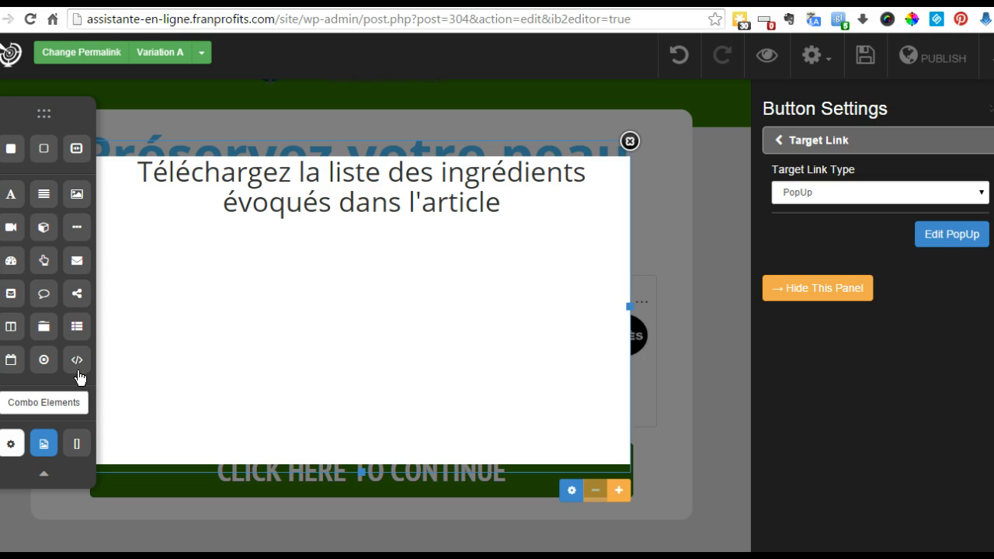
# Insert an opt-in form below the title in the popup
pyautogui.click(81, 260)
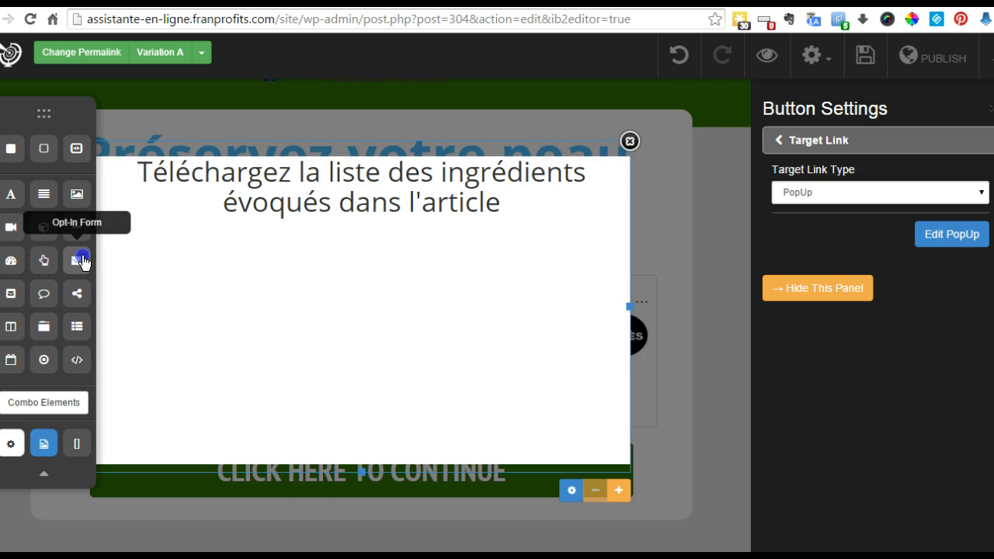
pyautogui.moveTo(83, 262); pyautogui.dragTo(429, 302)
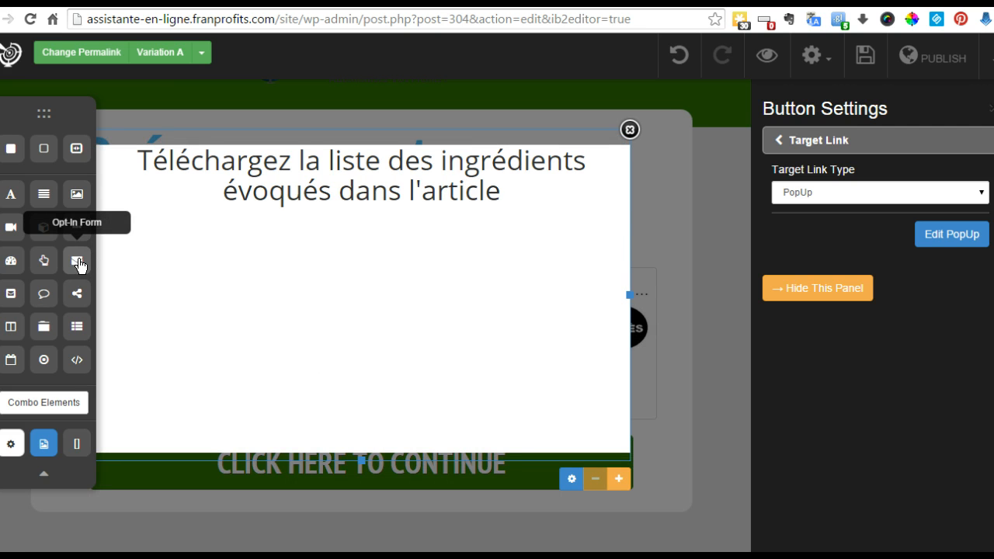
pyautogui.moveTo(80, 265); pyautogui.dragTo(288, 271)
pyautogui.moveTo(294, 363); pyautogui.dragTo(276, 225)
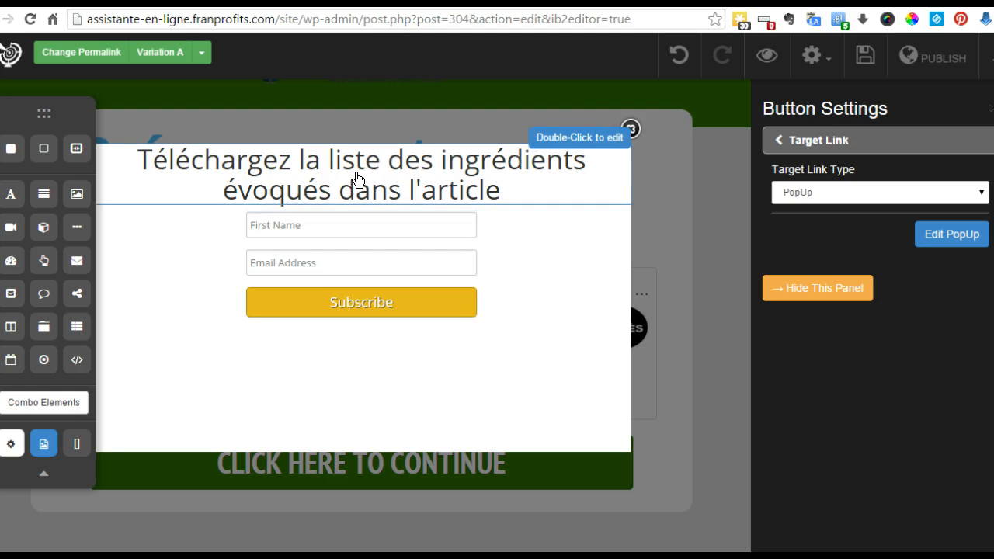
# Try to place a line/spacer element between the popup's title and the opt-in form
pyautogui.moveTo(77, 231); pyautogui.dragTo(50, 233)
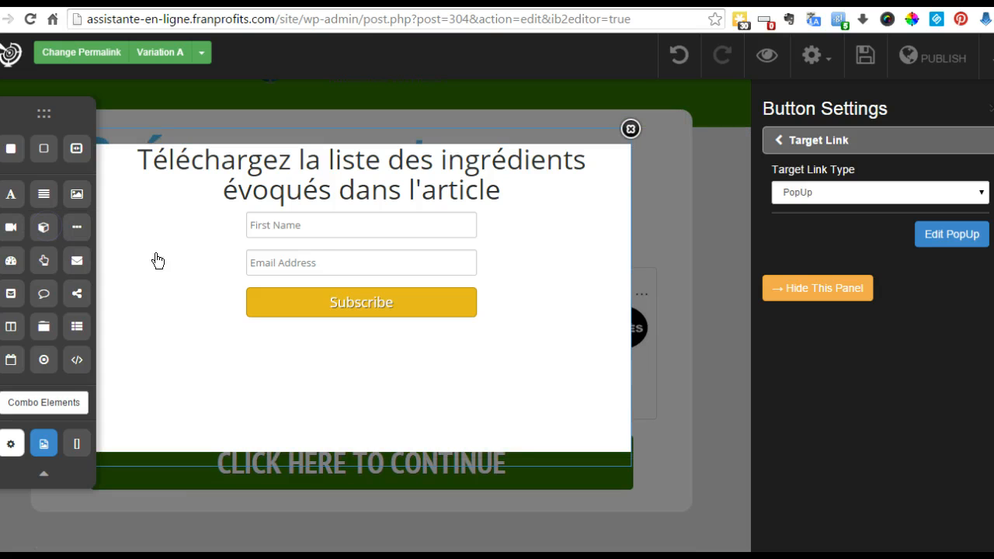
pyautogui.click(245, 247)
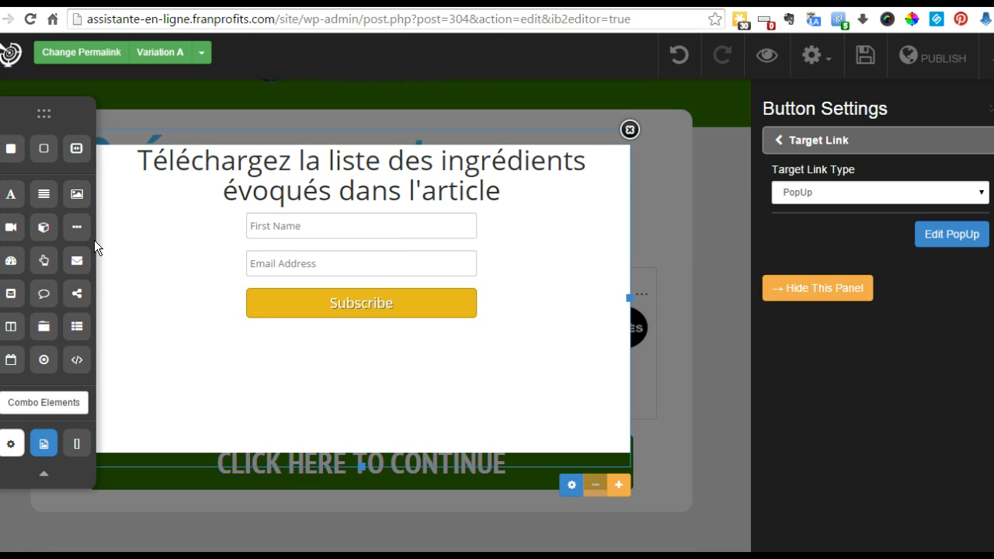
pyautogui.click(299, 231)
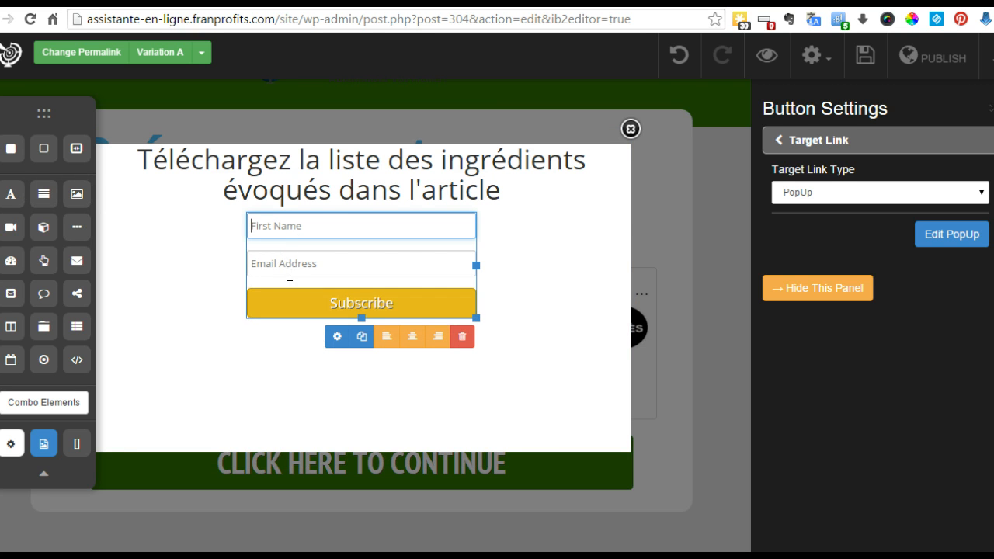
pyautogui.click(288, 274)
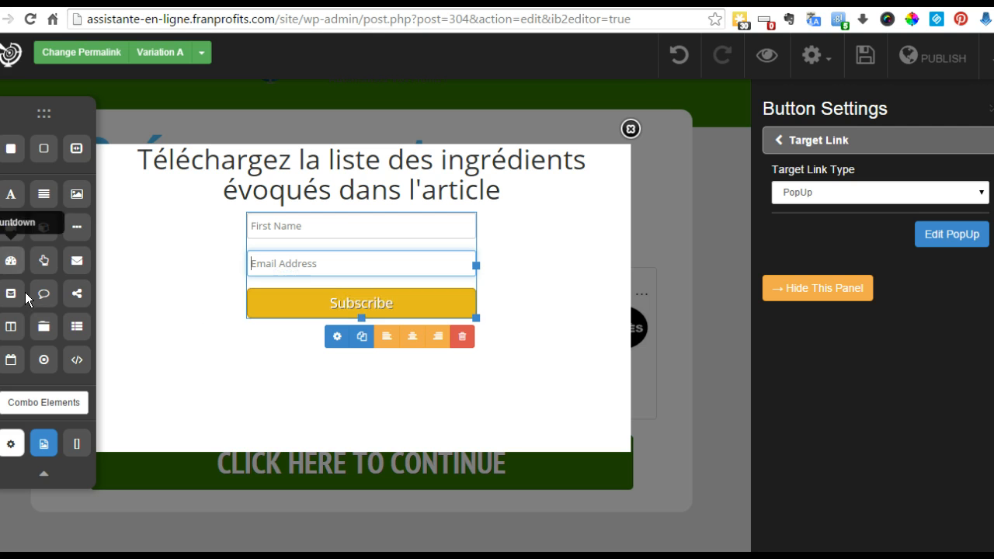
pyautogui.moveTo(78, 226); pyautogui.dragTo(425, 336)
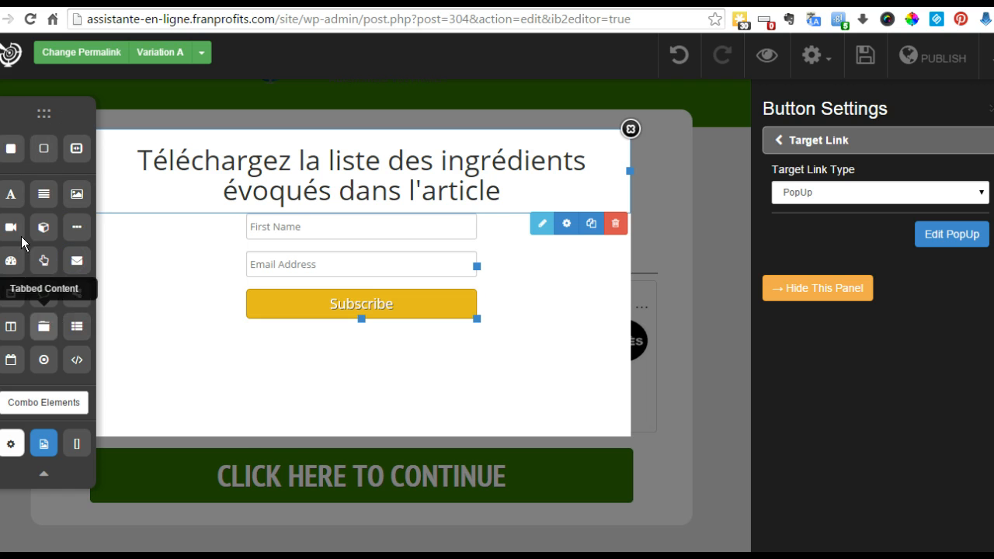
pyautogui.moveTo(77, 228); pyautogui.dragTo(105, 250)
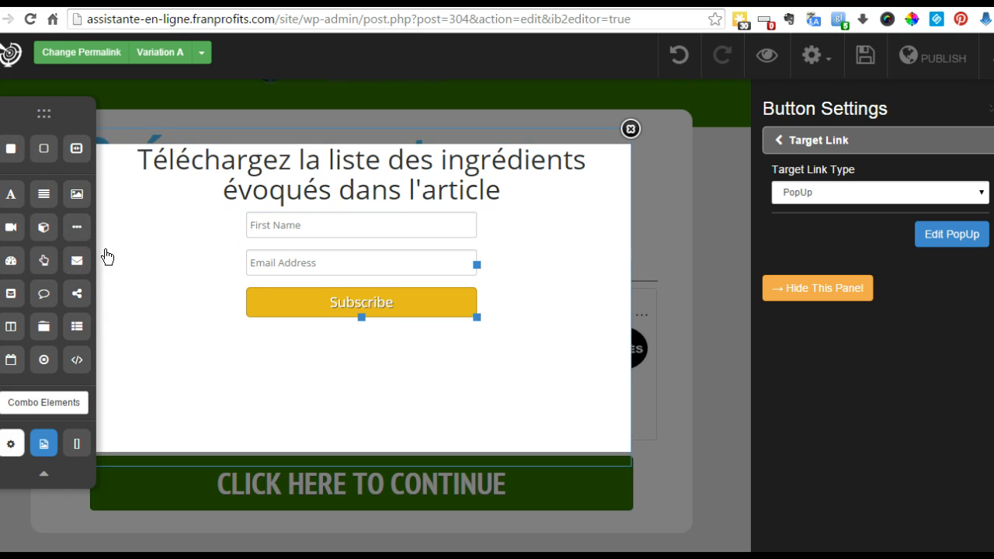
pyautogui.click(222, 177)
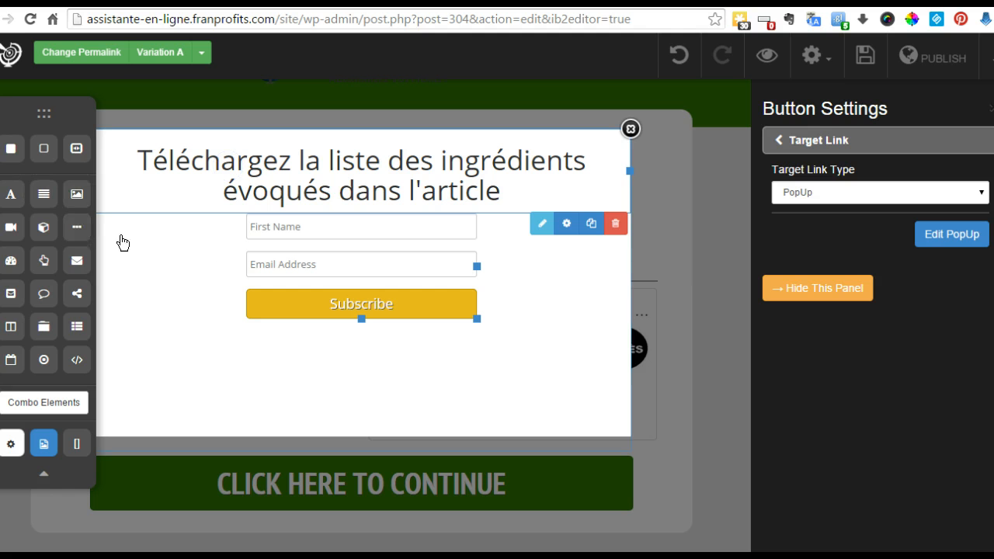
pyautogui.click(295, 247)
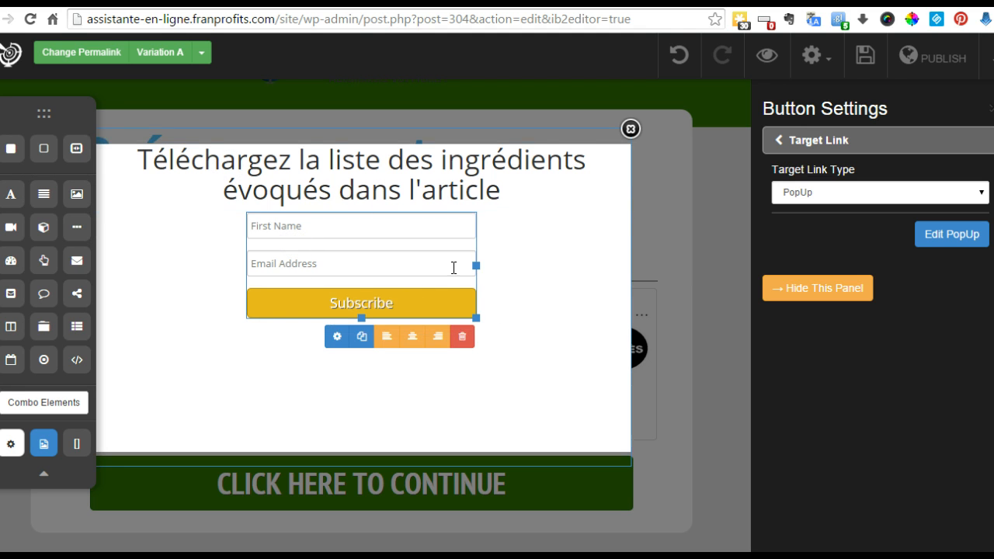
pyautogui.click(347, 187)
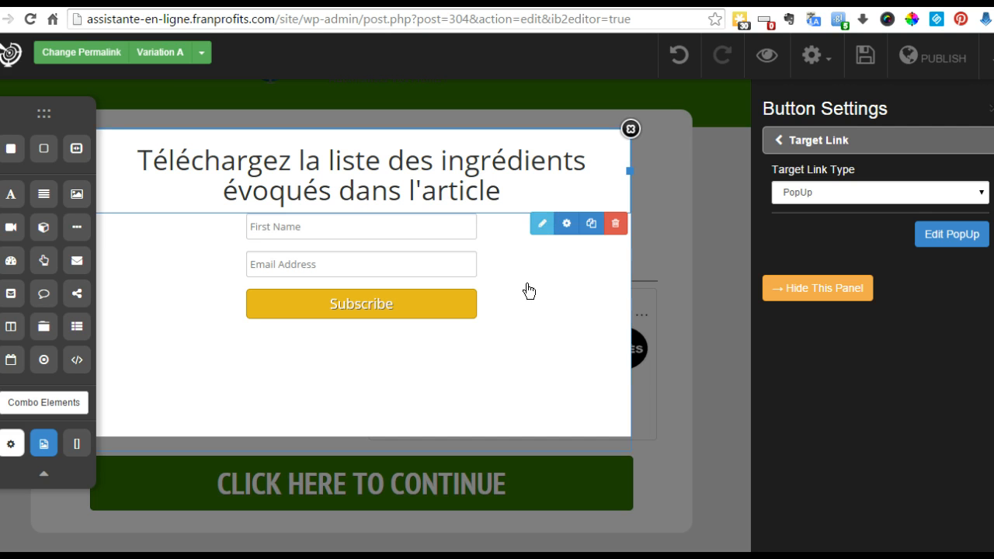
pyautogui.click(497, 271)
pyautogui.click(578, 333)
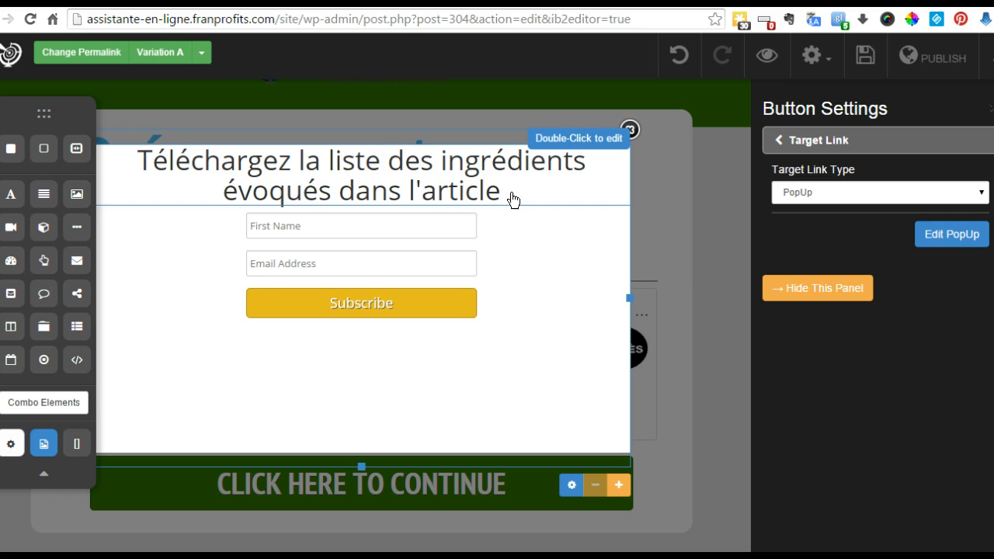
pyautogui.click(541, 336)
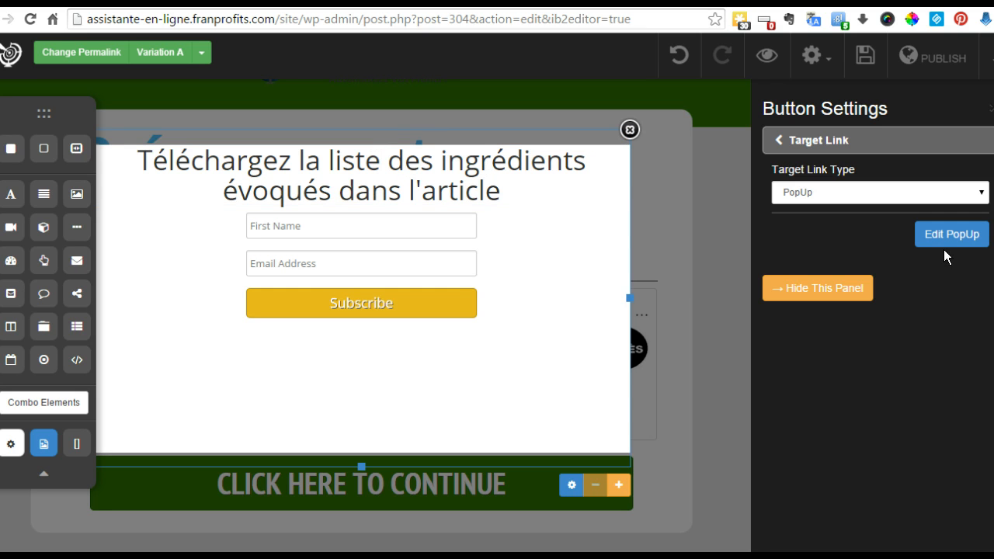
pyautogui.click(472, 176)
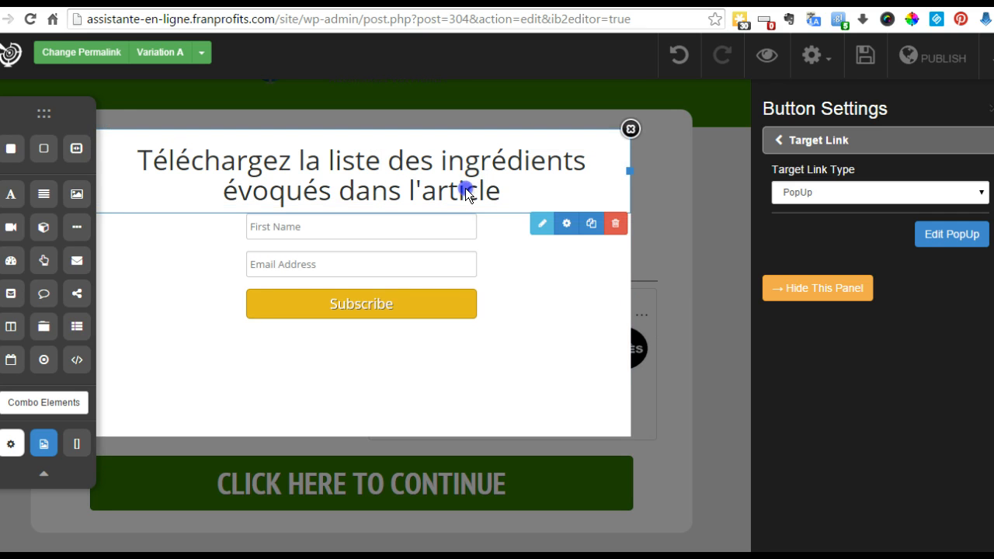
pyautogui.click(536, 226)
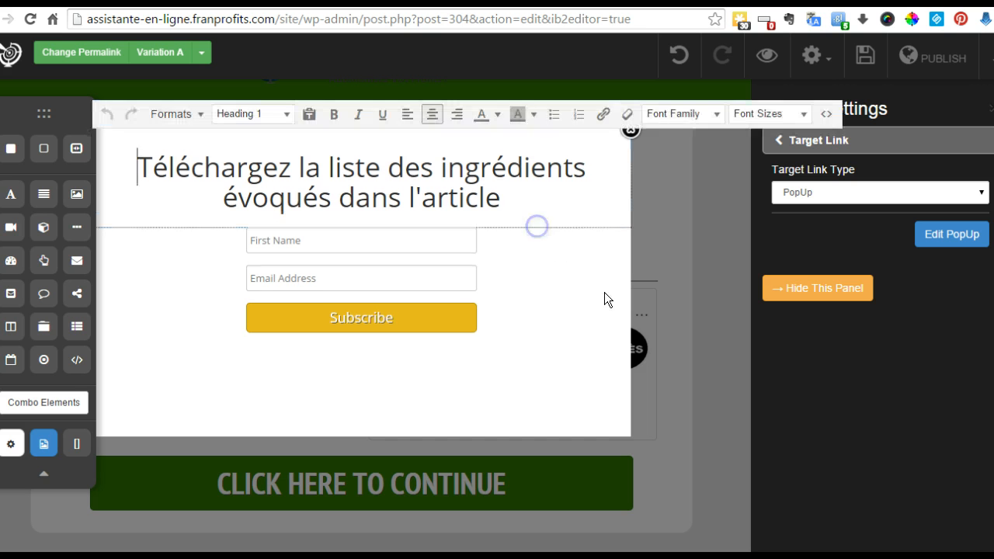
pyautogui.click(481, 191)
pyautogui.click(564, 283)
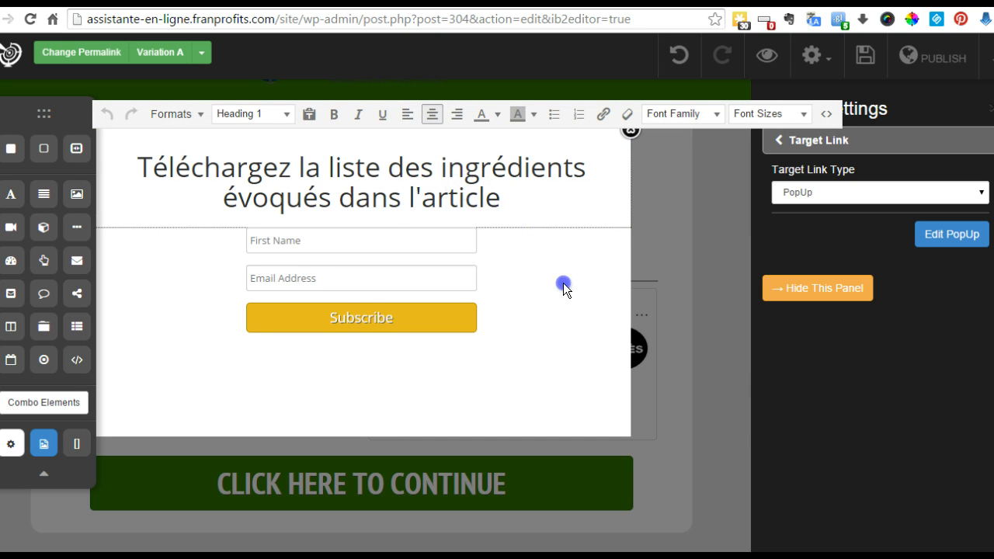
pyautogui.click(497, 194)
pyautogui.click(562, 304)
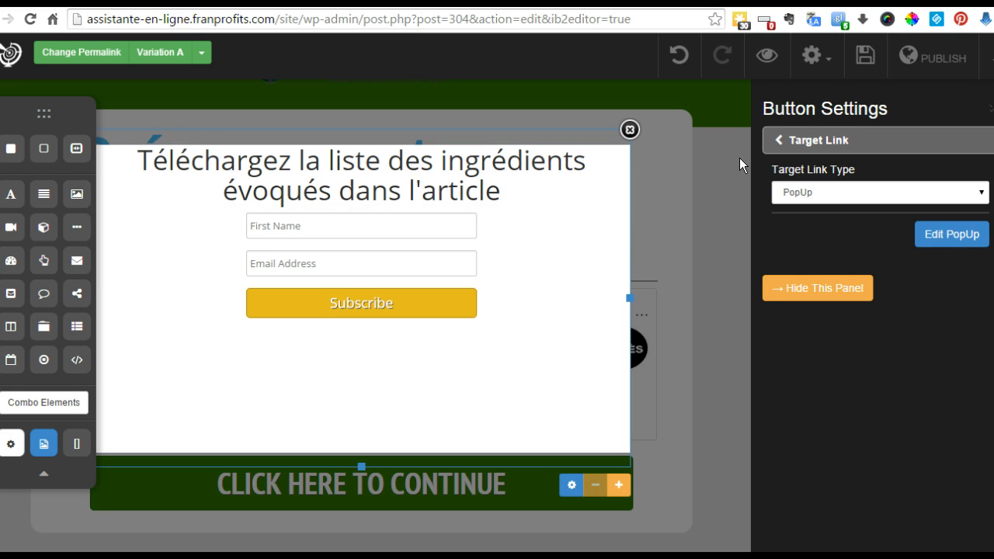
# Examine the button's style and display effect settings and the popup title's text effect settings for a spacing option
pyautogui.click(786, 141)
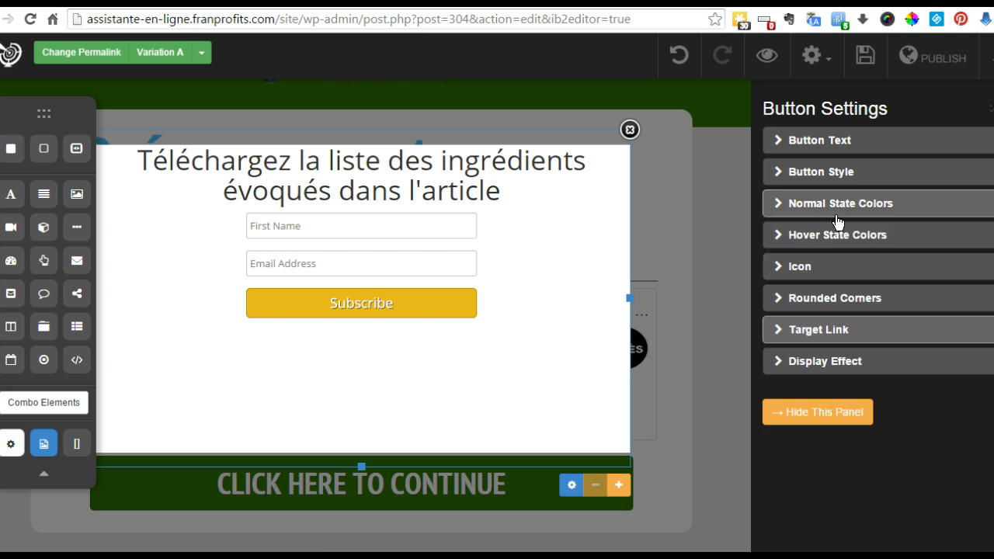
pyautogui.click(813, 171)
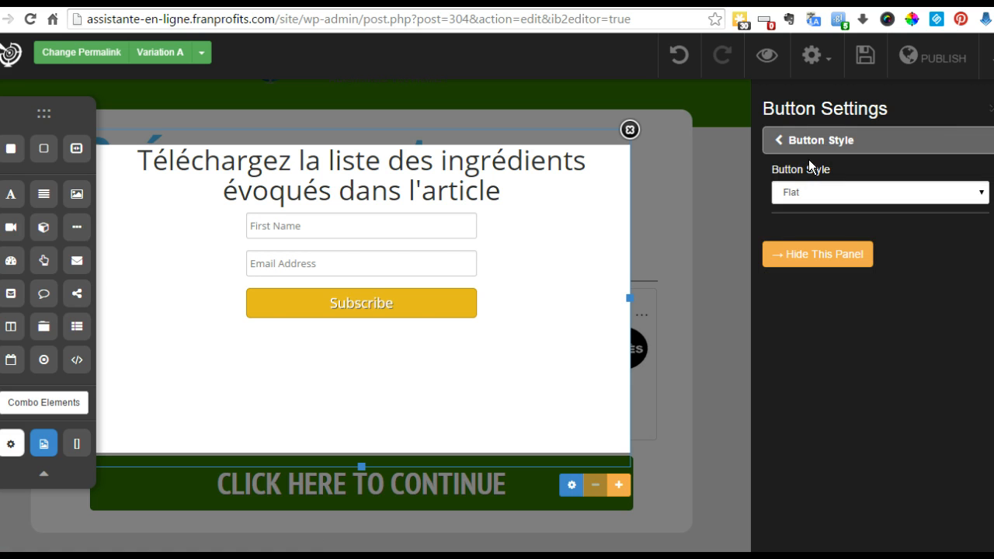
pyautogui.click(808, 146)
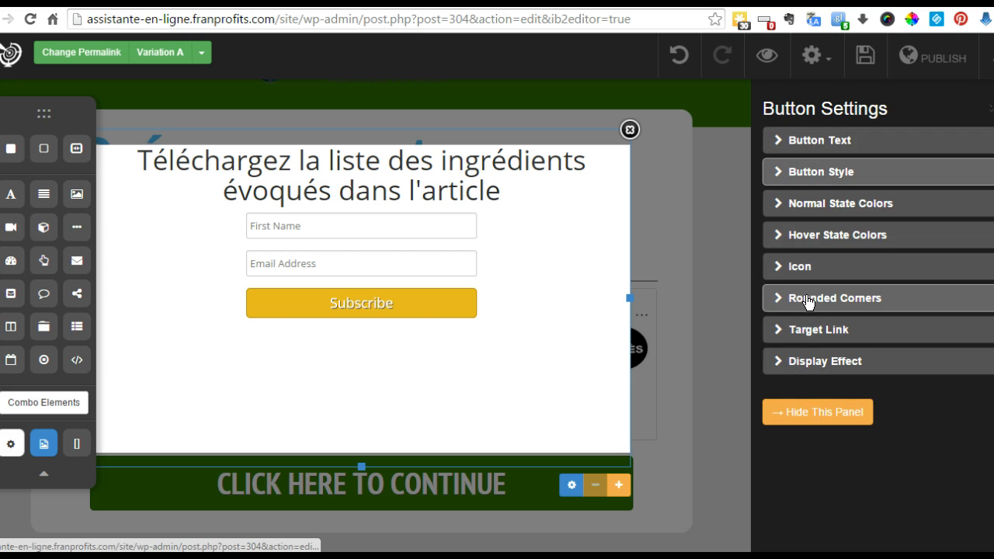
pyautogui.click(822, 362)
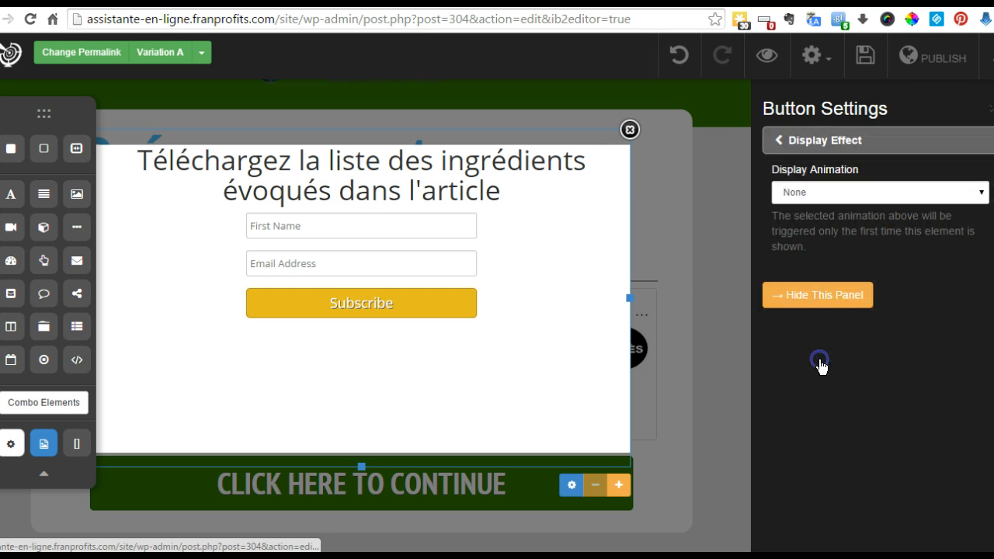
pyautogui.click(803, 147)
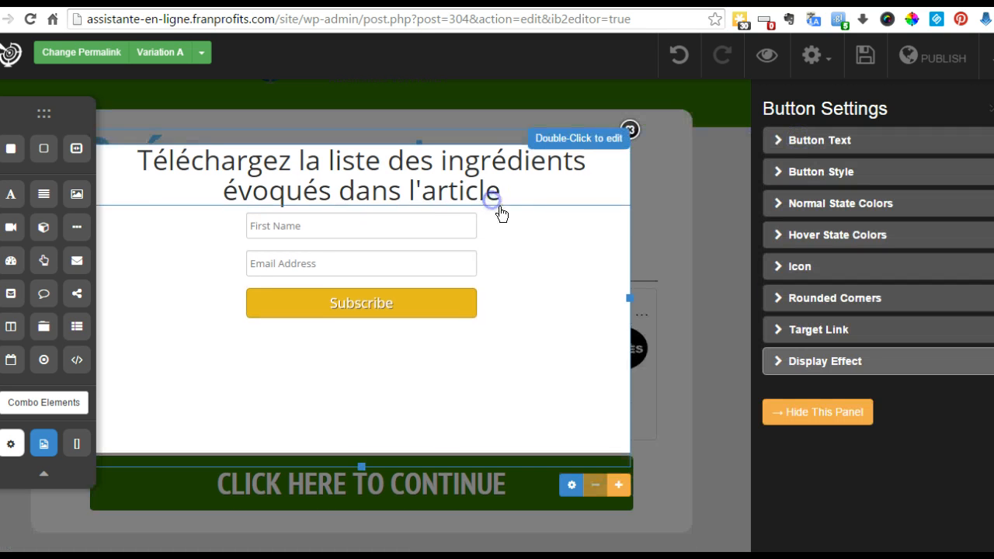
pyautogui.click(510, 185)
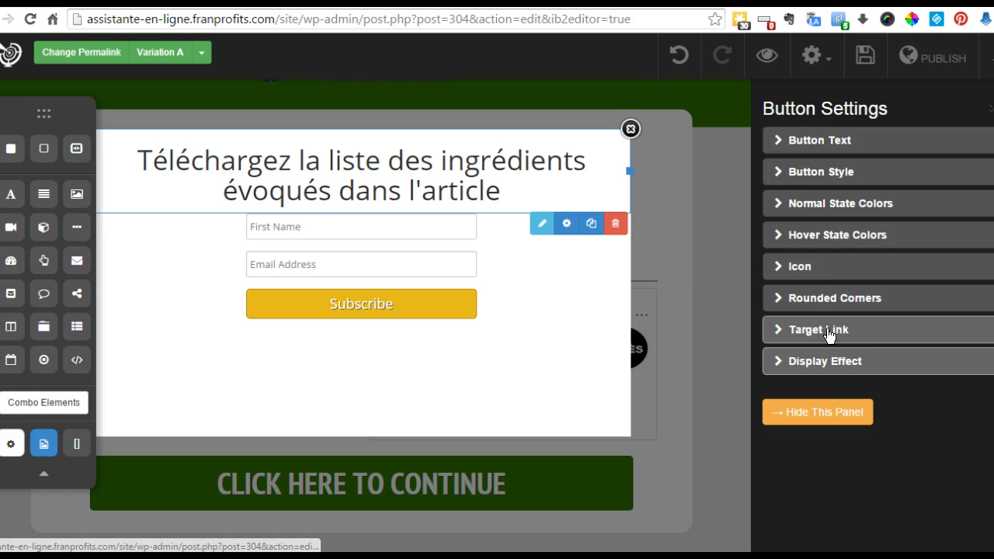
pyautogui.click(559, 225)
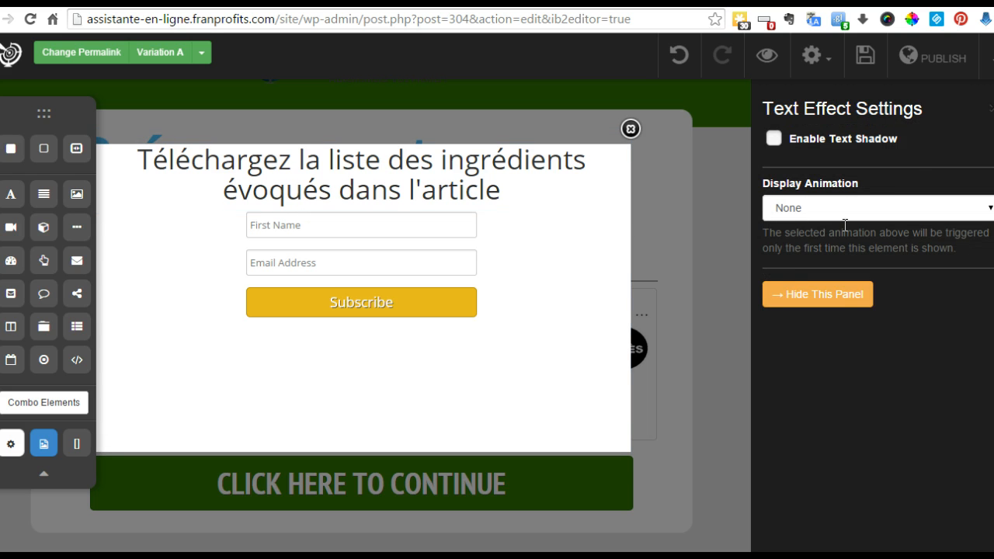
pyautogui.click(819, 210)
pyautogui.click(818, 212)
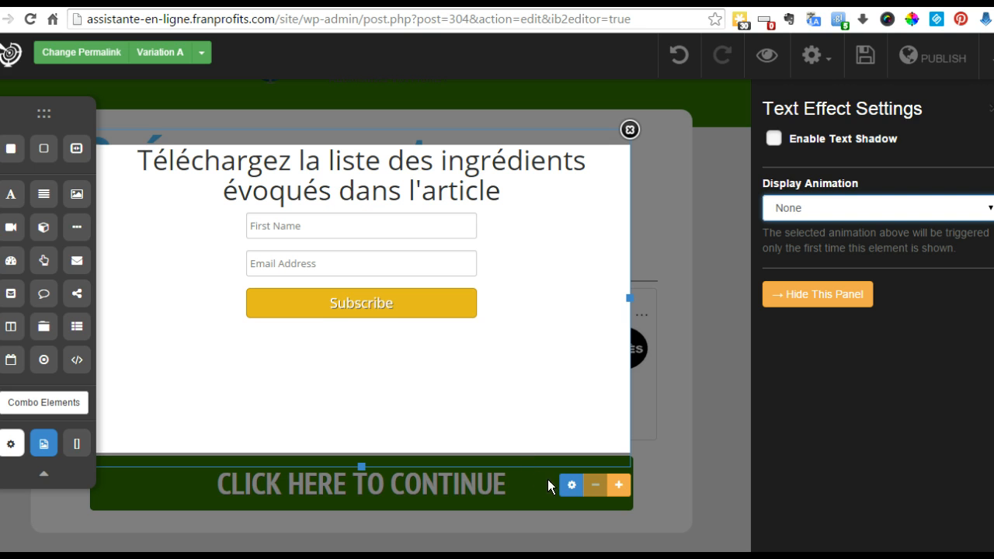
# Set the popup section's top margin to 27 px, increase its bottom margin slightly, and hide the section settings
pyautogui.click(572, 486)
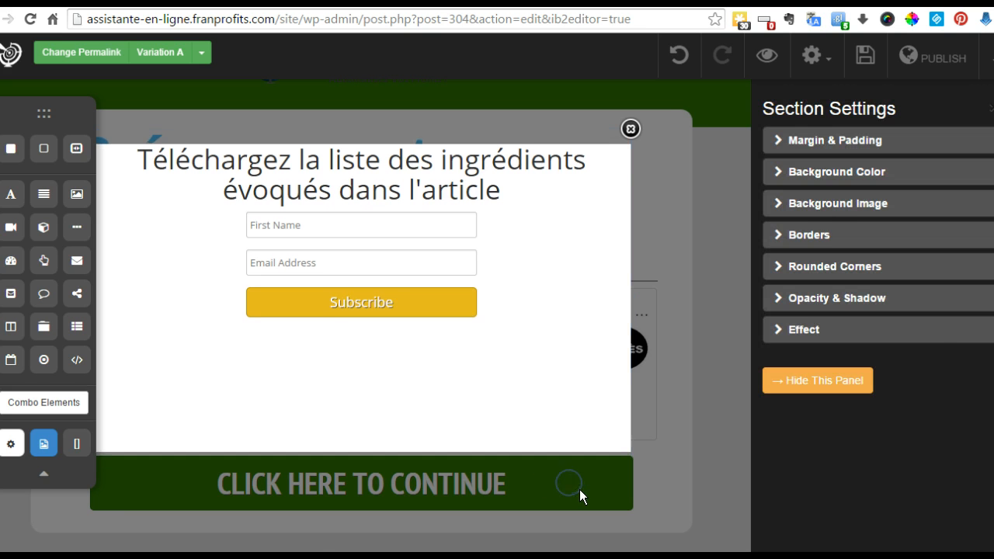
pyautogui.click(825, 146)
pyautogui.moveTo(774, 185)
pyautogui.mouseDown()
pyautogui.moveTo(798, 187)
pyautogui.moveTo(759, 183)
pyautogui.moveTo(787, 187)
pyautogui.mouseUp()
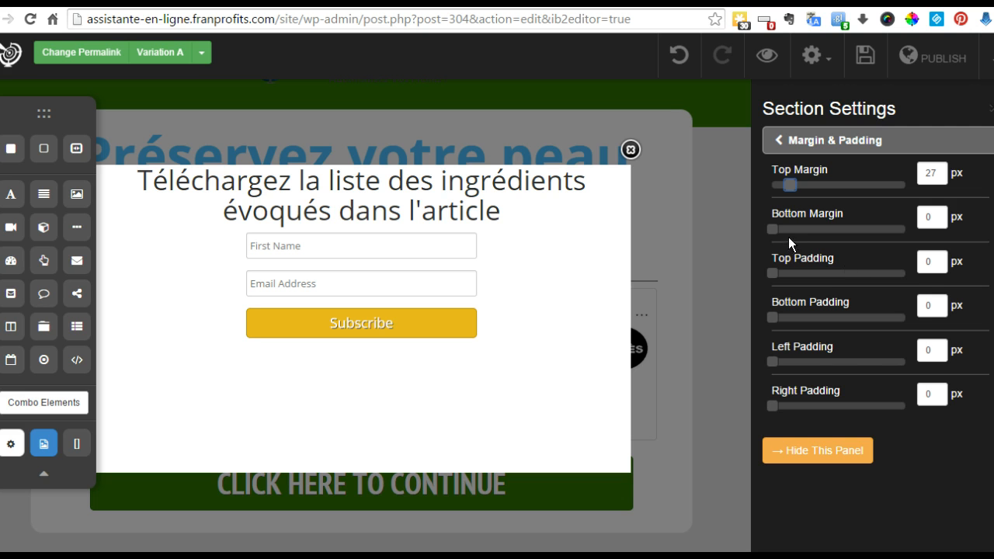
pyautogui.moveTo(773, 229); pyautogui.dragTo(792, 229)
pyautogui.click(815, 458)
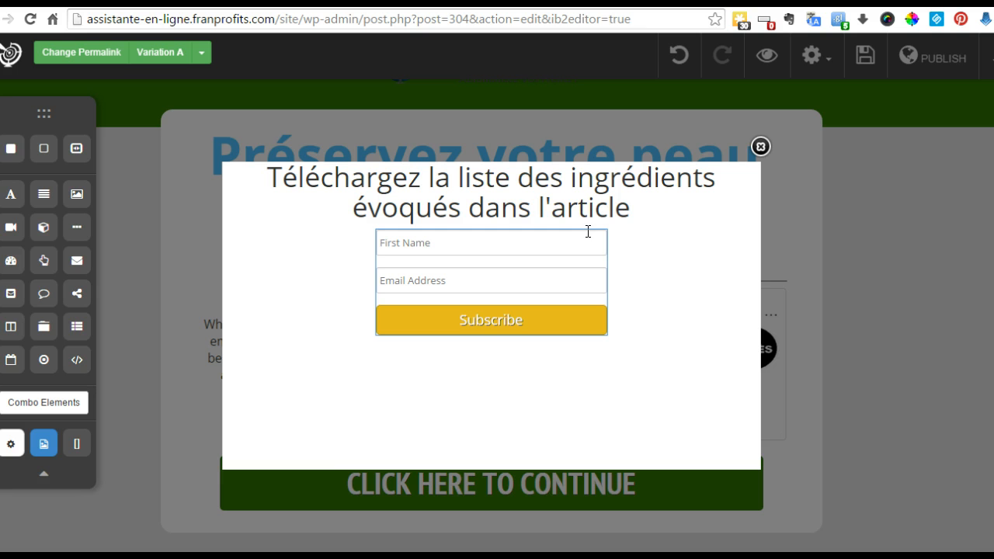
# Add a second column to the popup section beside the title and opt-in form
pyautogui.click(504, 321)
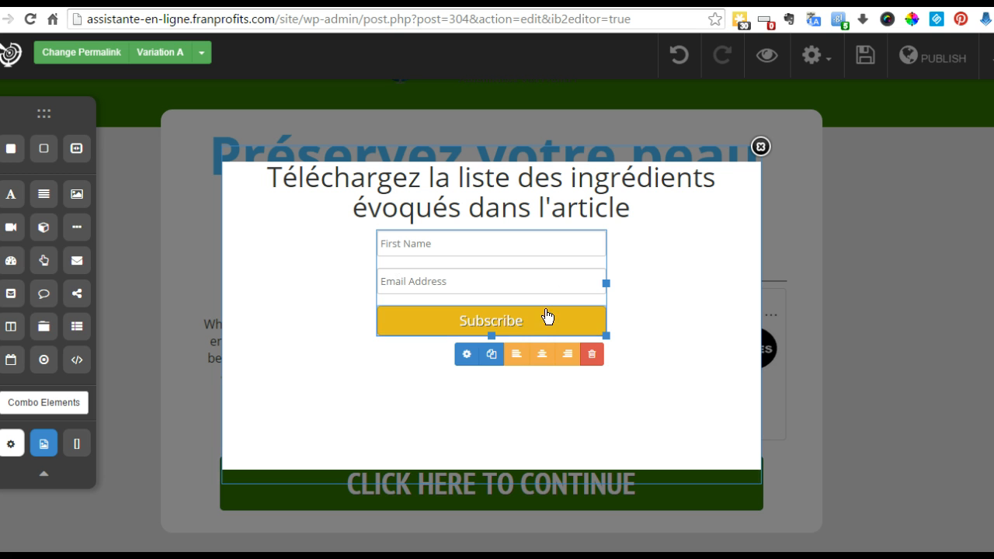
pyautogui.click(319, 265)
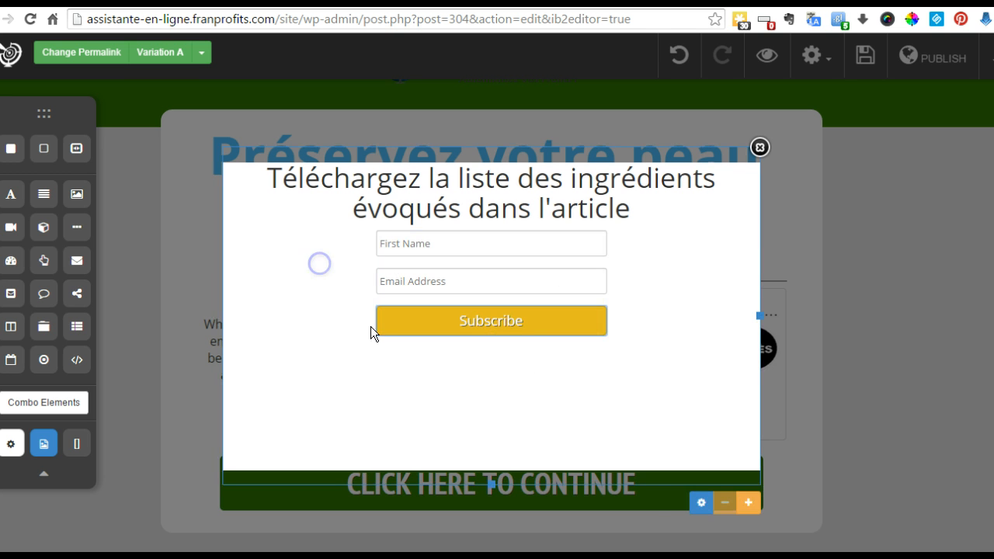
pyautogui.click(341, 299)
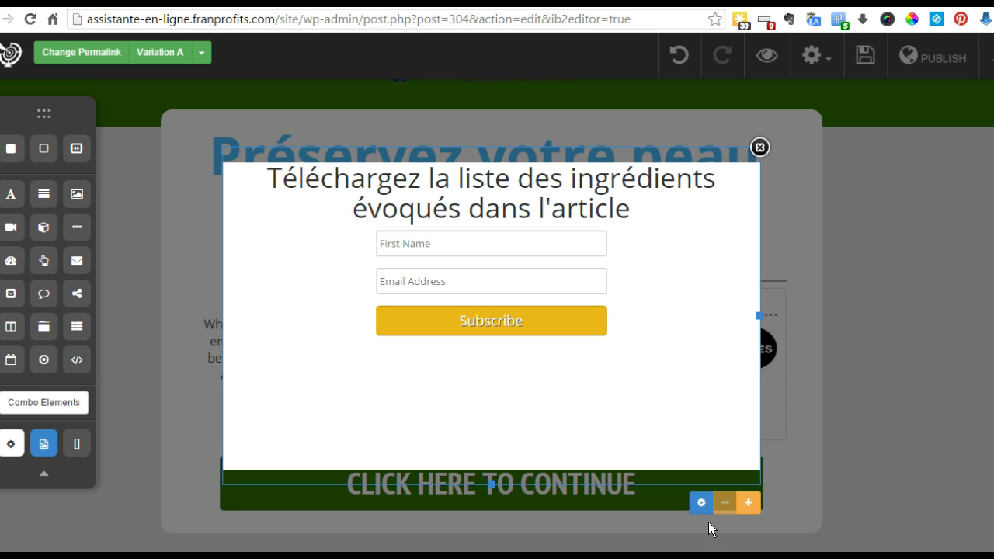
pyautogui.click(747, 503)
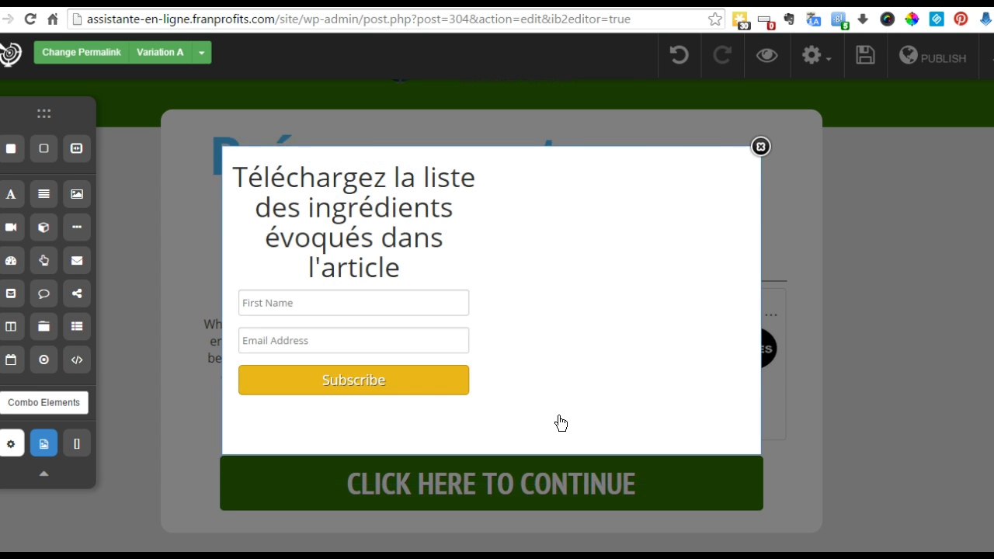
# Duplicate the popup's opt-in form within the first column, and delete one of the two copies
pyautogui.click(535, 265)
pyautogui.click(404, 308)
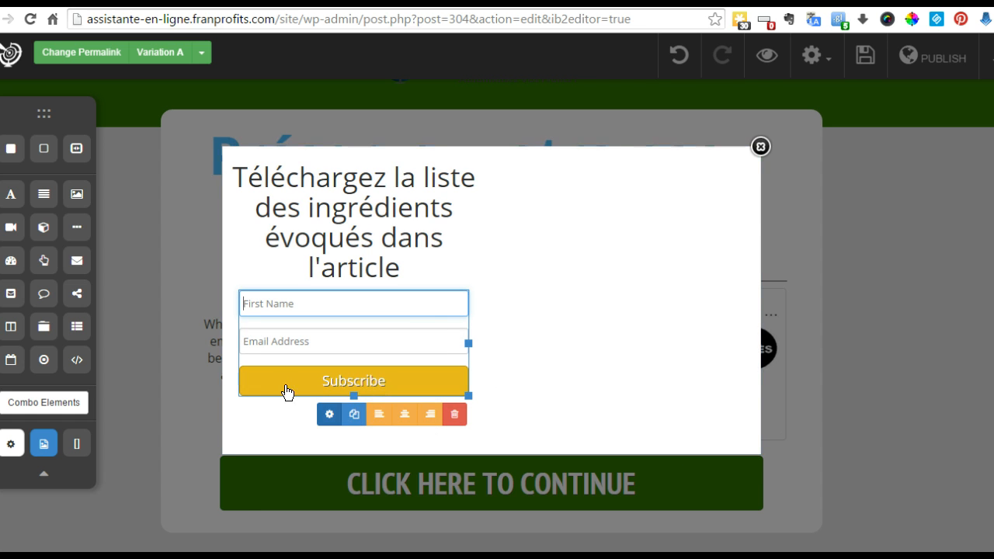
pyautogui.click(293, 332)
pyautogui.moveTo(298, 324); pyautogui.dragTo(244, 333)
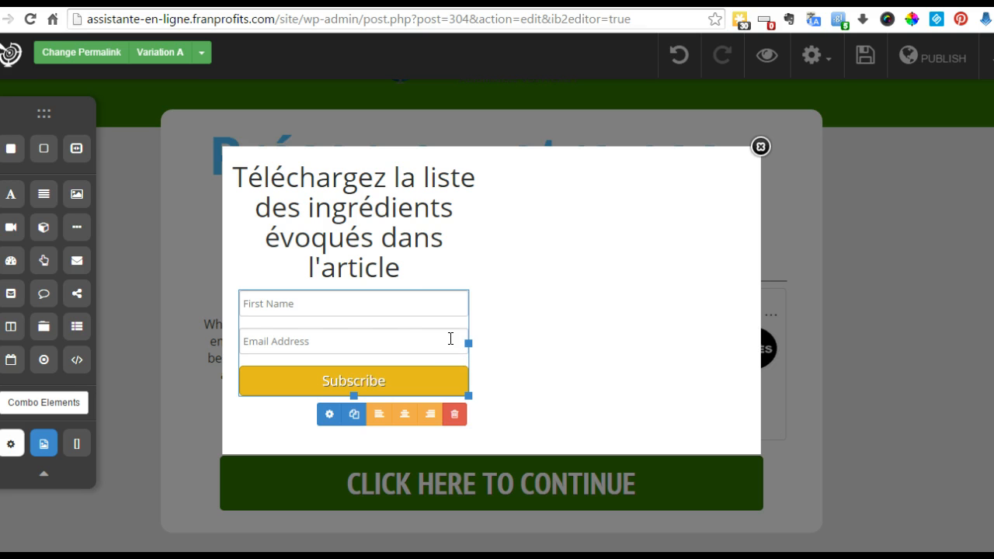
pyautogui.click(407, 328)
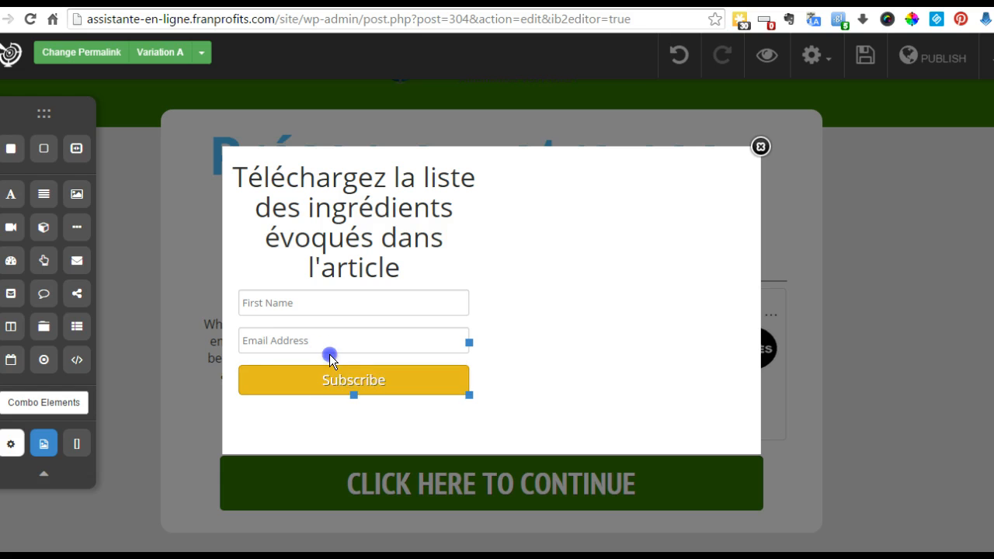
pyautogui.click(330, 354)
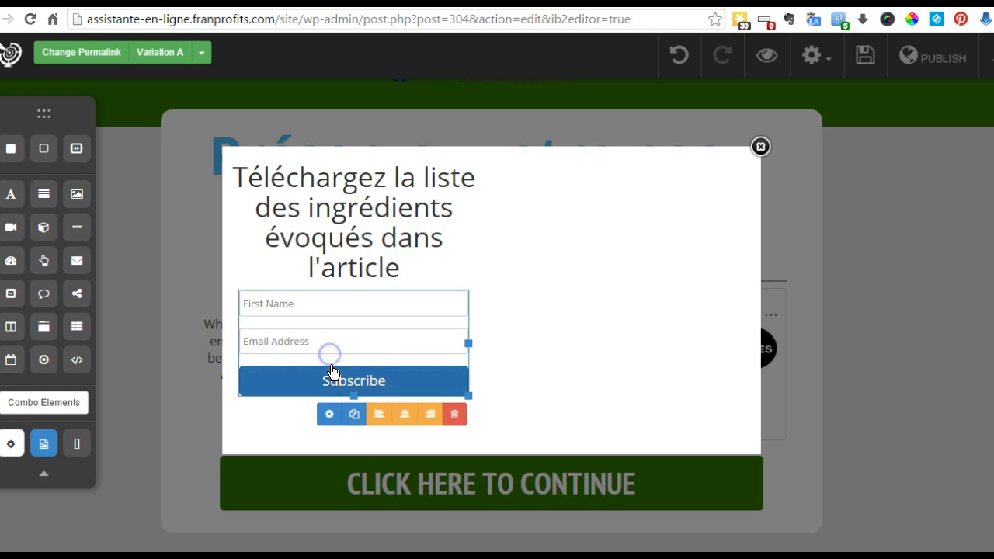
pyautogui.click(354, 415)
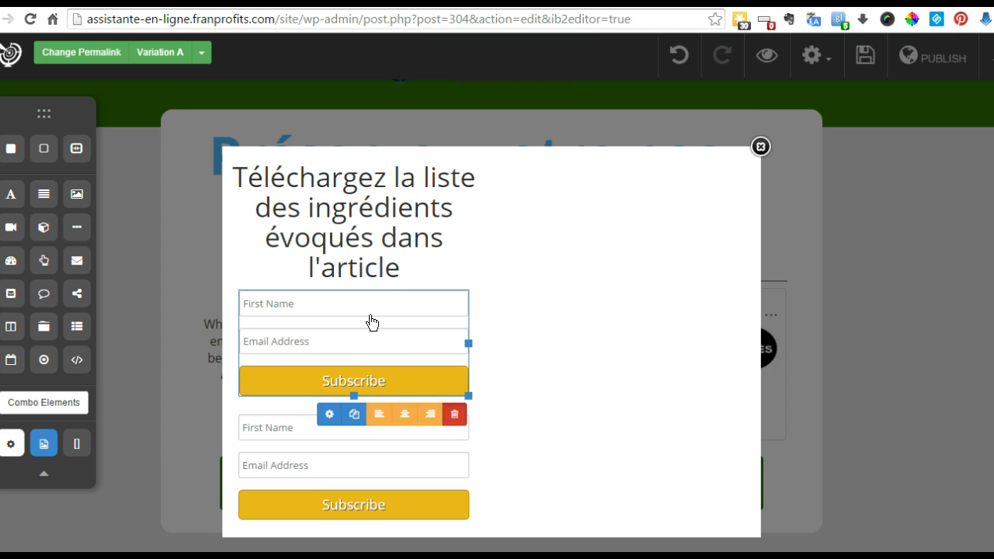
pyautogui.press('Delete')
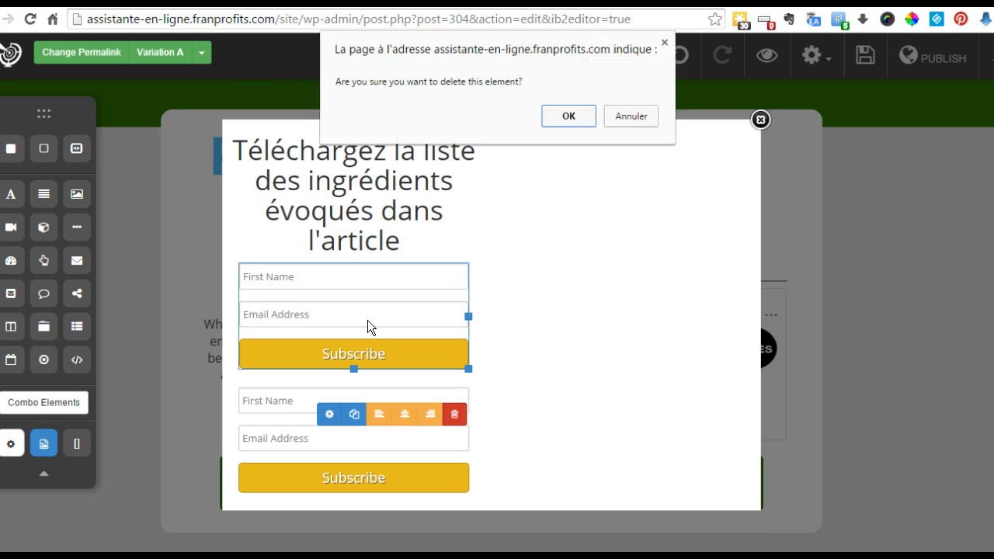
pyautogui.click(566, 116)
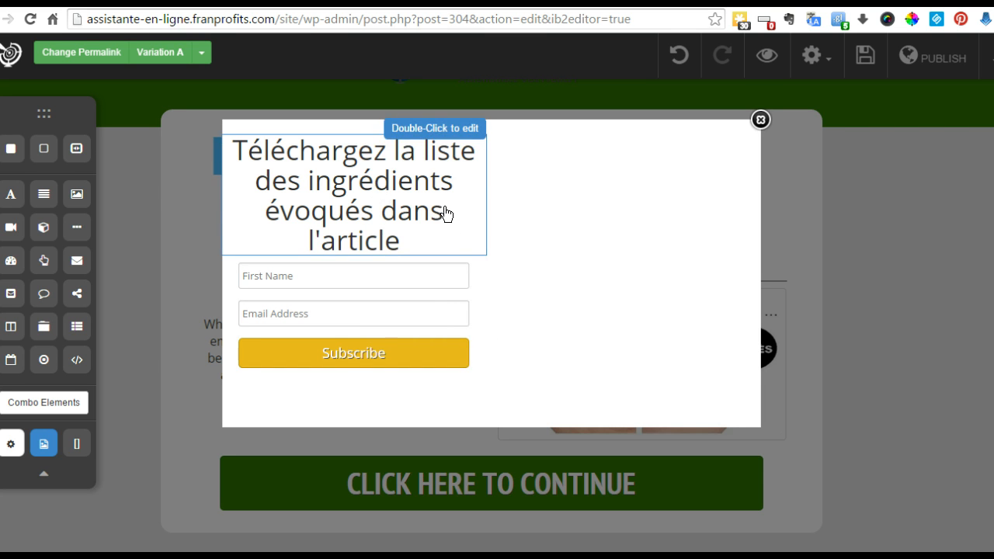
# Remove the second column from the popup section and move the floating elements palette closer to the popup
pyautogui.click(619, 378)
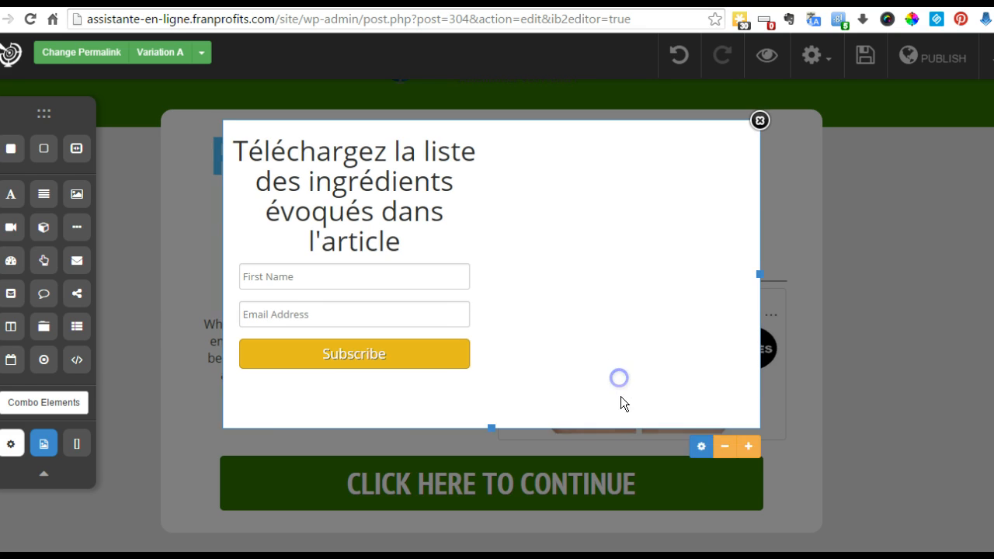
pyautogui.click(725, 451)
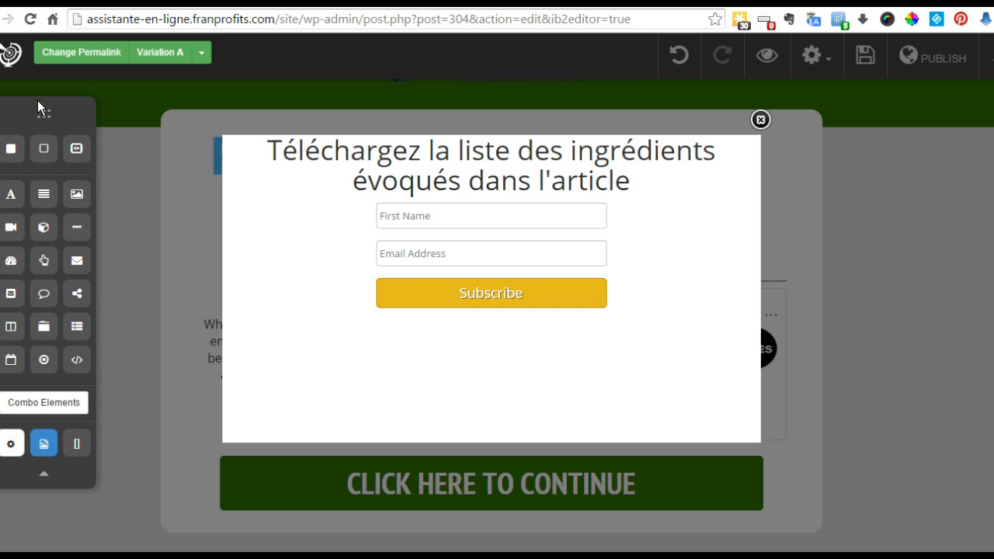
pyautogui.moveTo(45, 113); pyautogui.dragTo(142, 136)
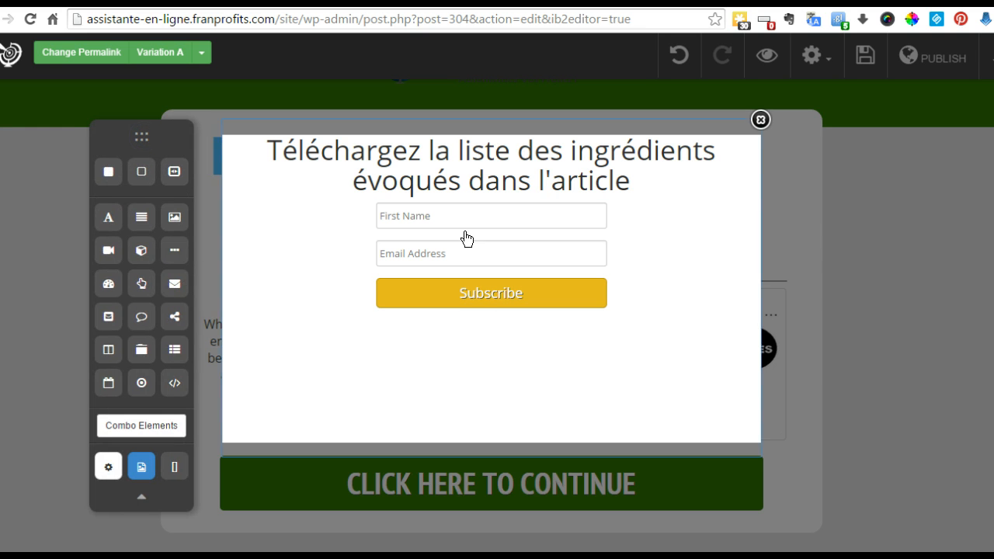